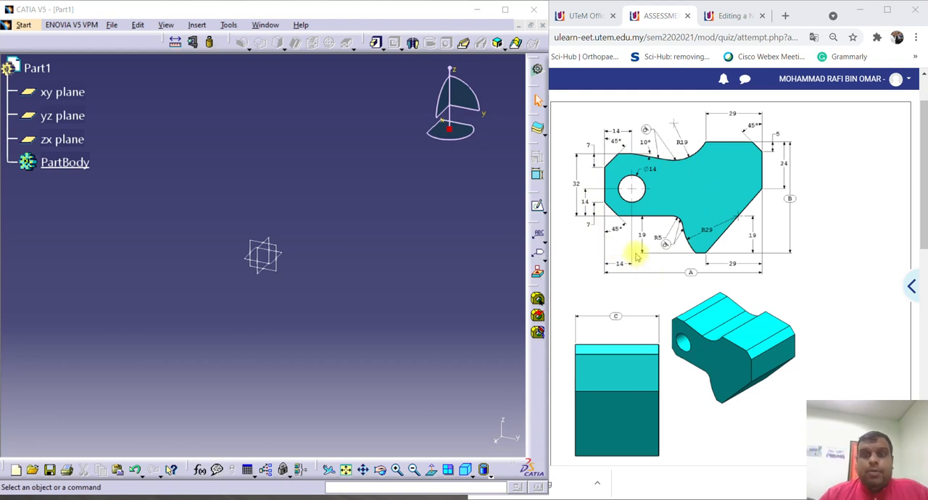
Start a new sketch on the yz plane.
click(537, 205)
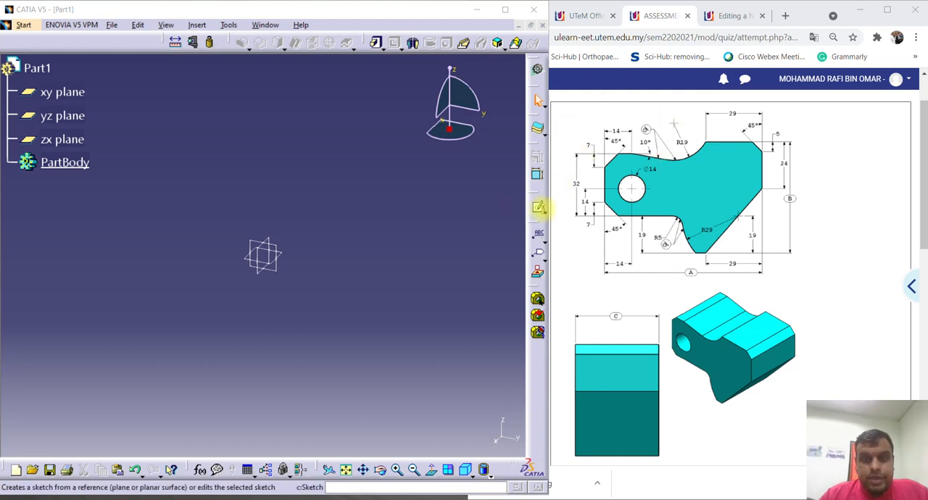
click(537, 208)
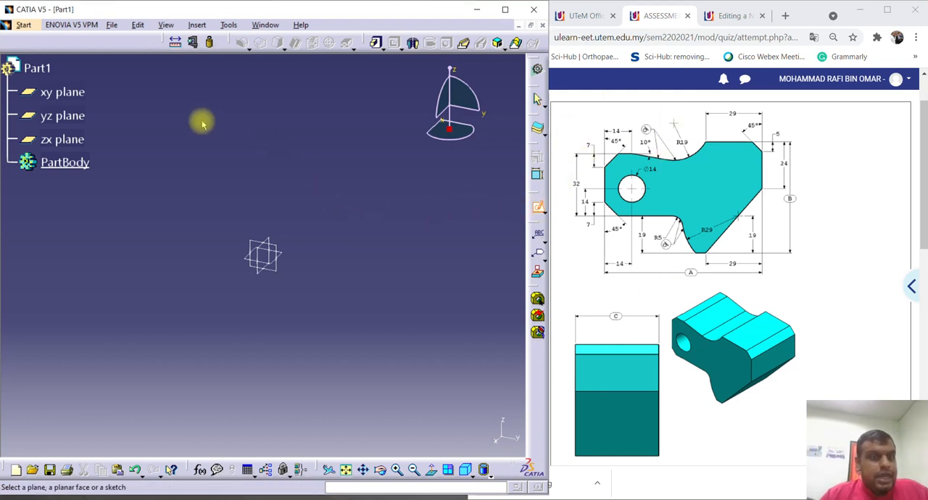
click(278, 270)
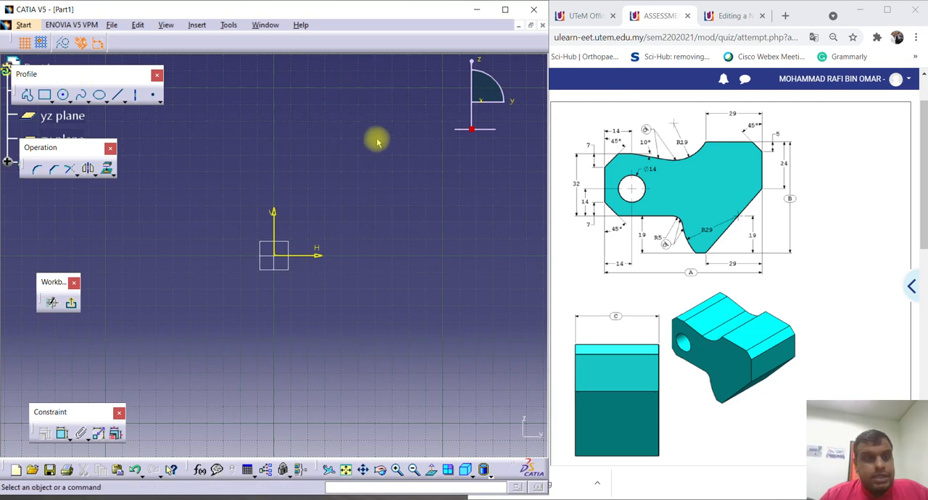
Sketch a vertical line about 43 mm long, continued at its lower end by a horizontal line about 60 mm long.
click(28, 96)
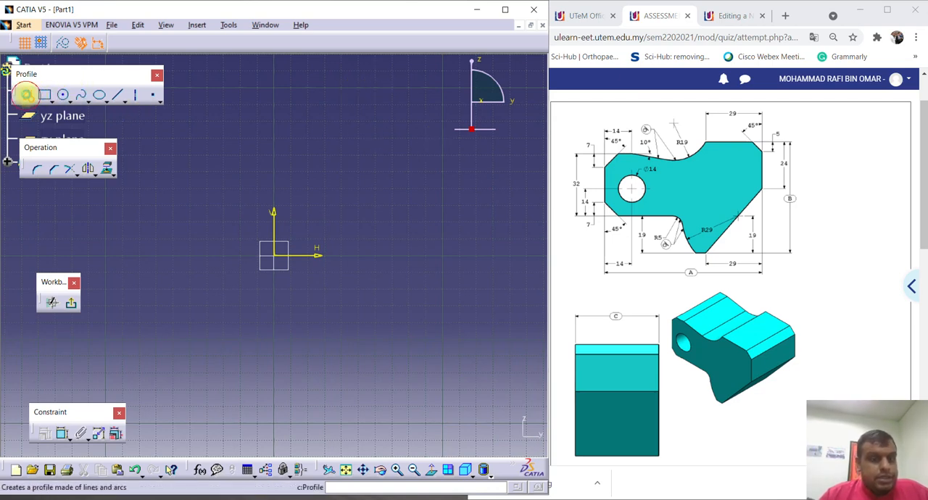
click(186, 200)
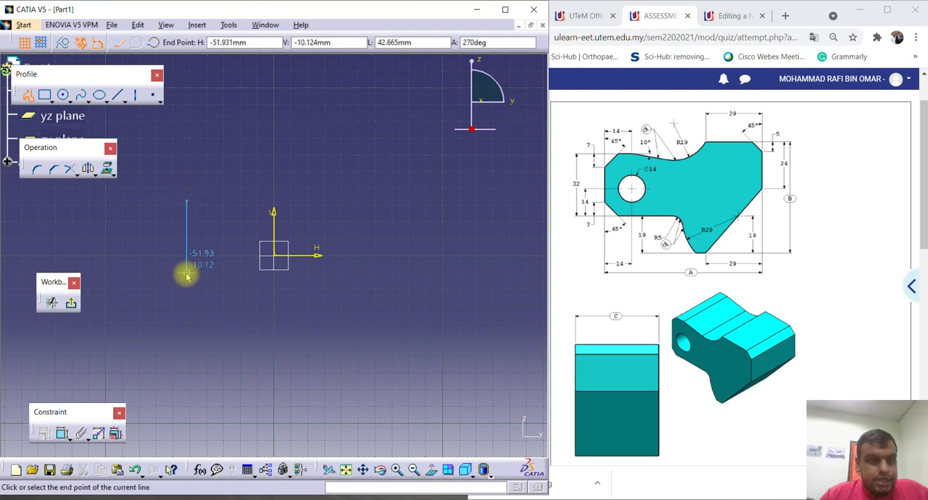
click(186, 272)
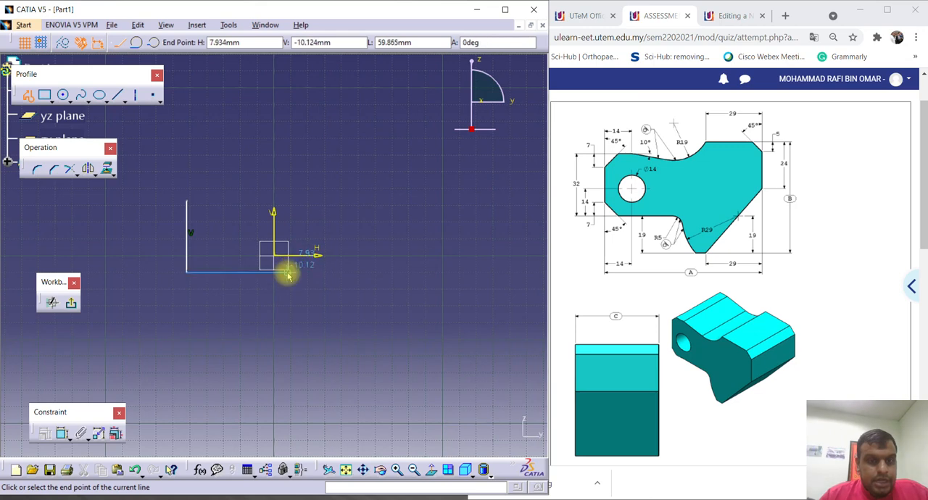
click(287, 273)
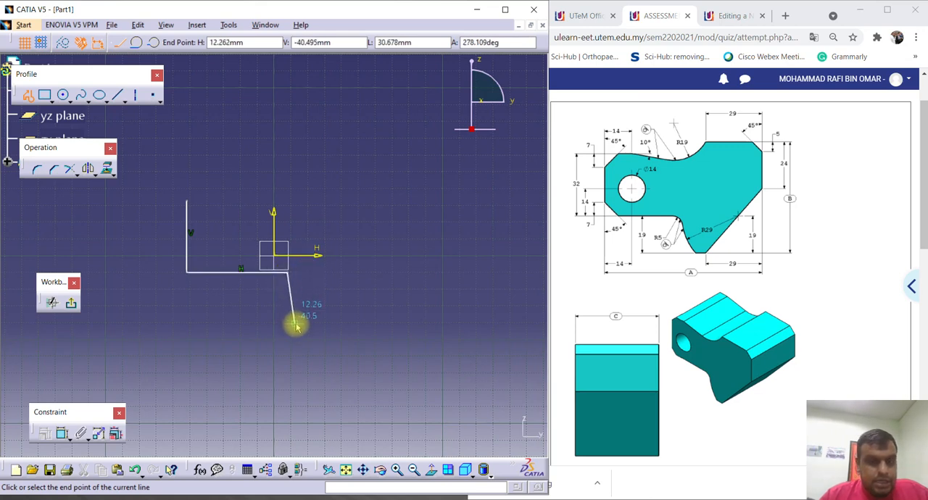
key(Escape)
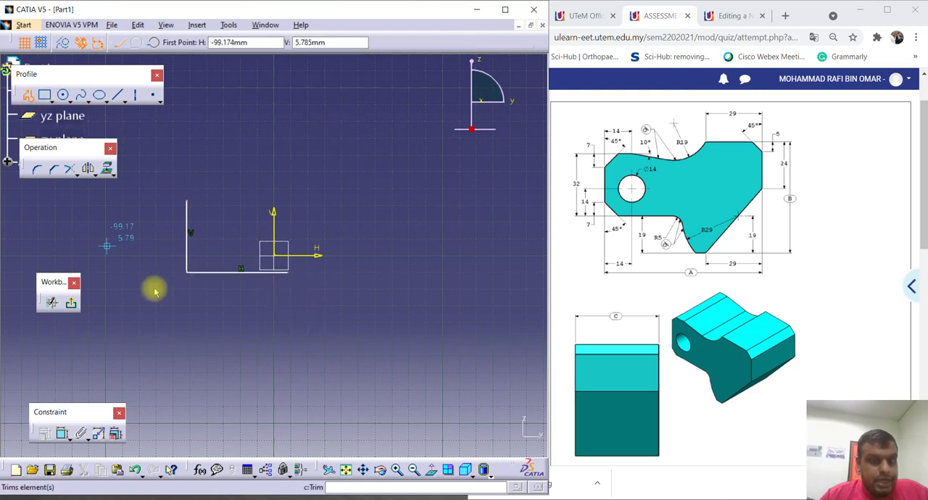
Sketch the part's open far-side outline: a bottom line about 18 mm long, a rising diagonal, a vertical edge and a horizontal top edge.
click(280, 316)
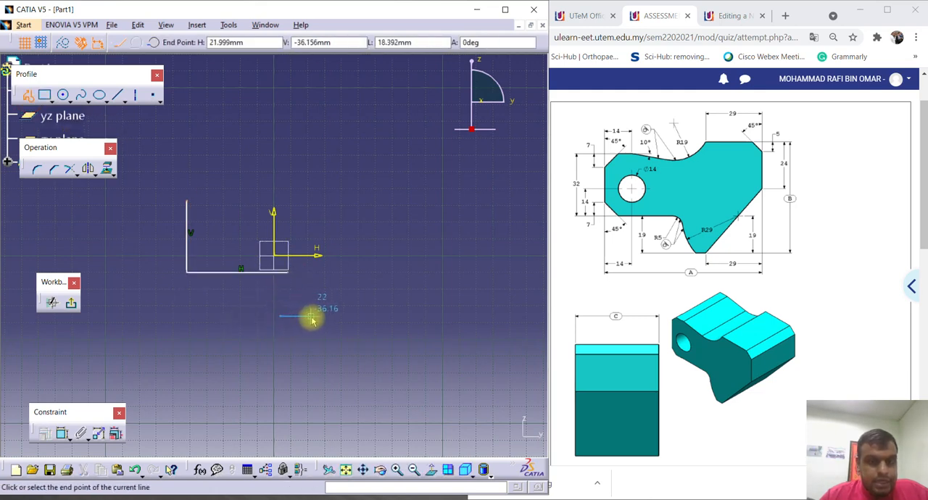
click(310, 316)
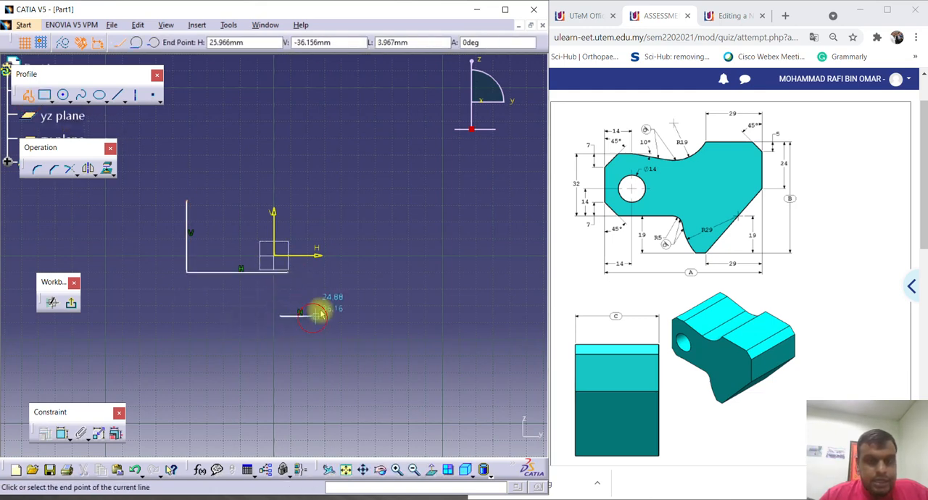
click(350, 265)
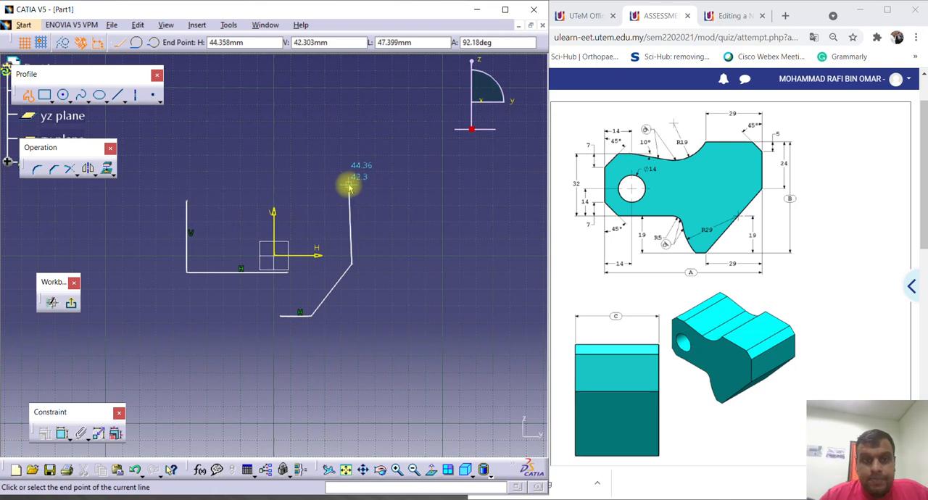
click(352, 185)
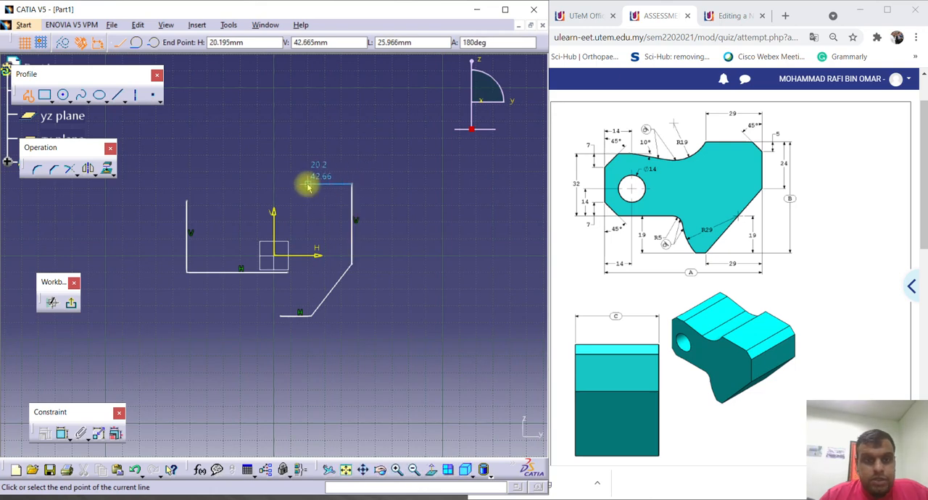
click(266, 185)
key(Escape)
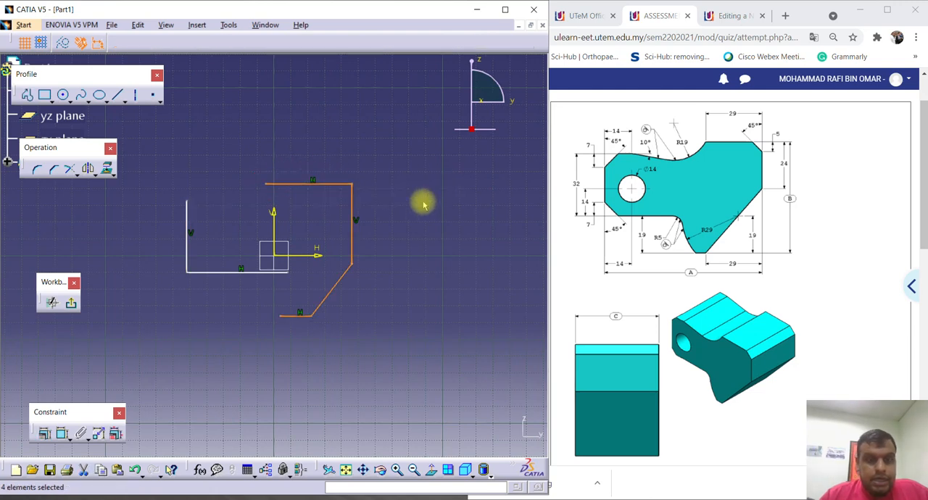
Sketch a short horizontal line toward the vertical axis from the upper end of the first vertical line.
middle_drag(217, 212, 235, 208)
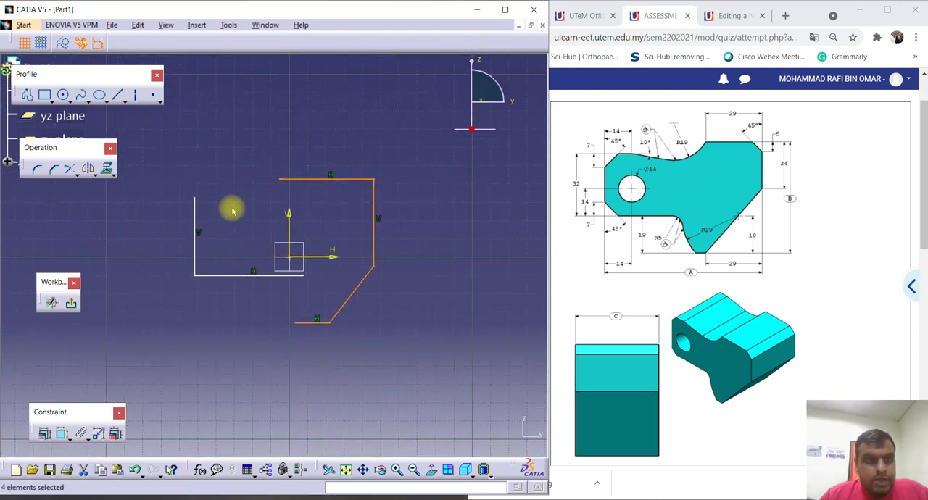
click(27, 95)
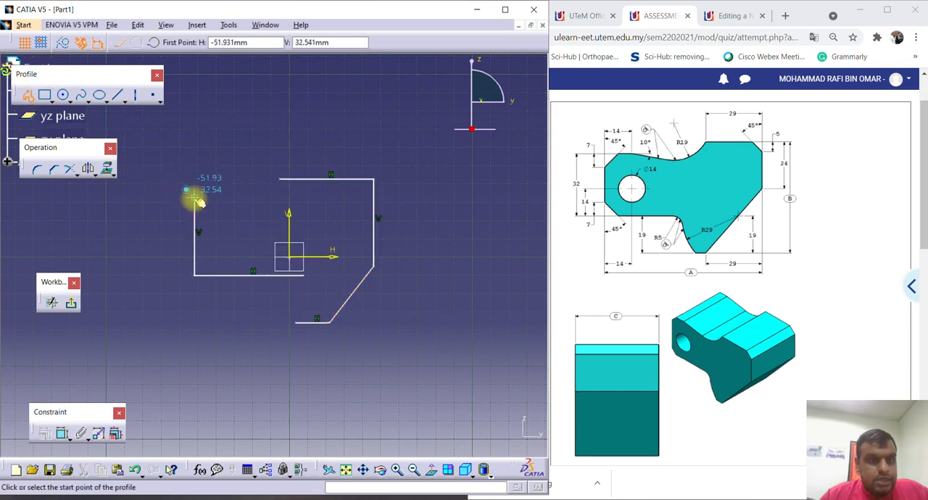
click(194, 197)
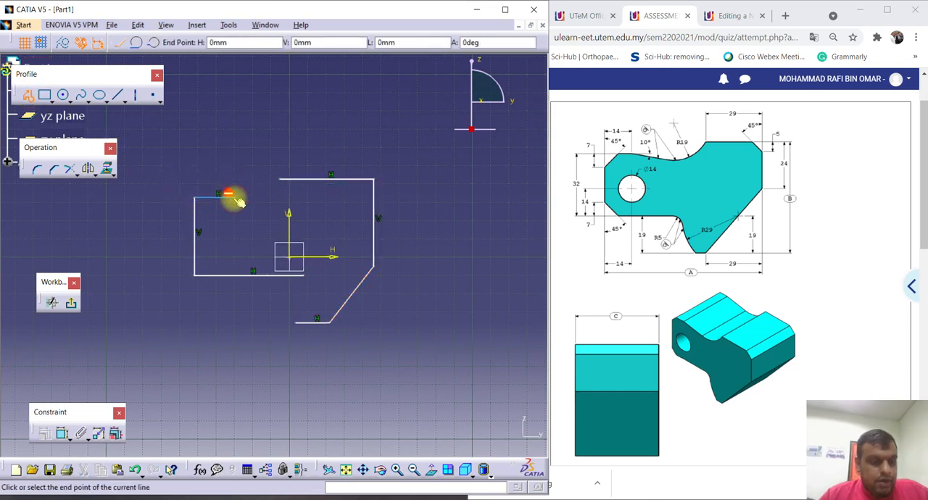
double_click(234, 198)
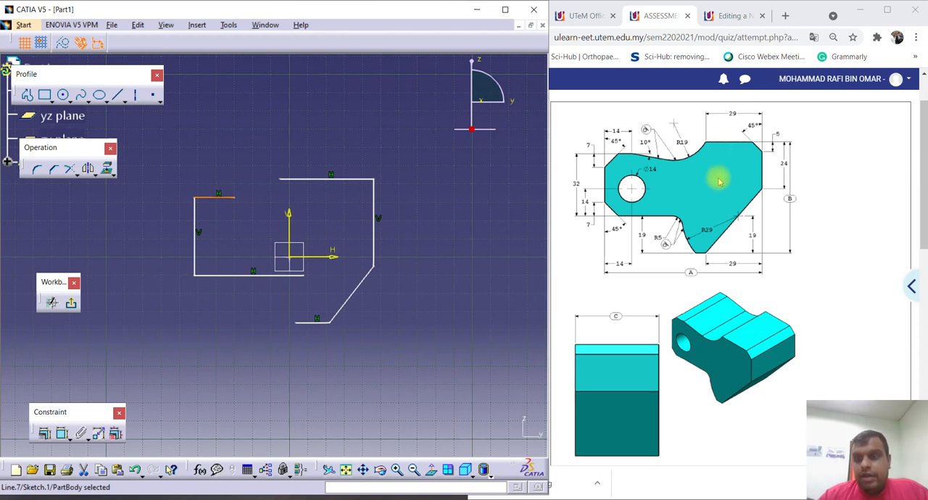
Examine the assignment's unit, material and density specifications and the values of dimensions A, B and C alongside the drawing.
scroll(758, 231, down, 2)
scroll(752, 232, down, 1)
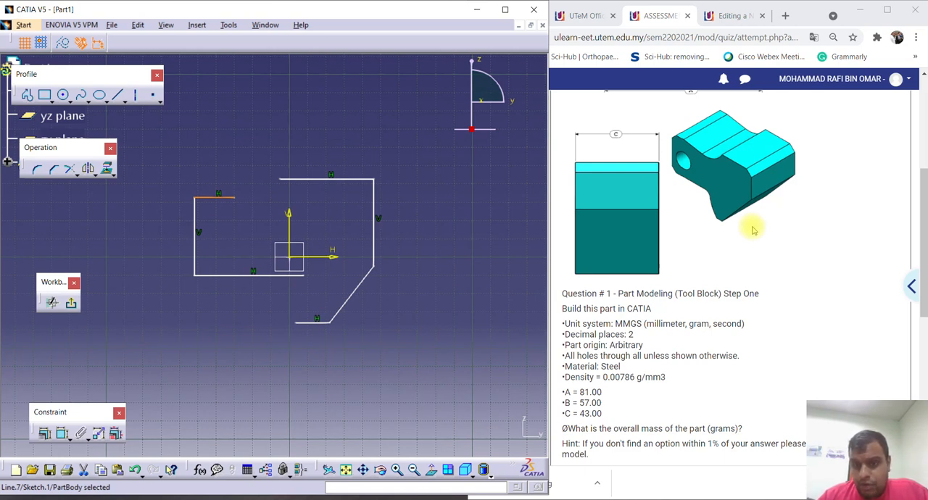
scroll(752, 231, down, 1)
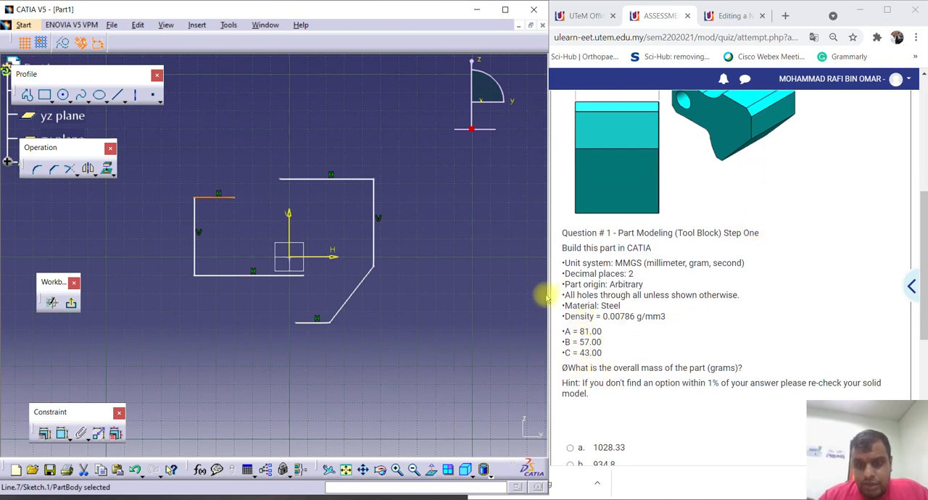
scroll(632, 319, up, 4)
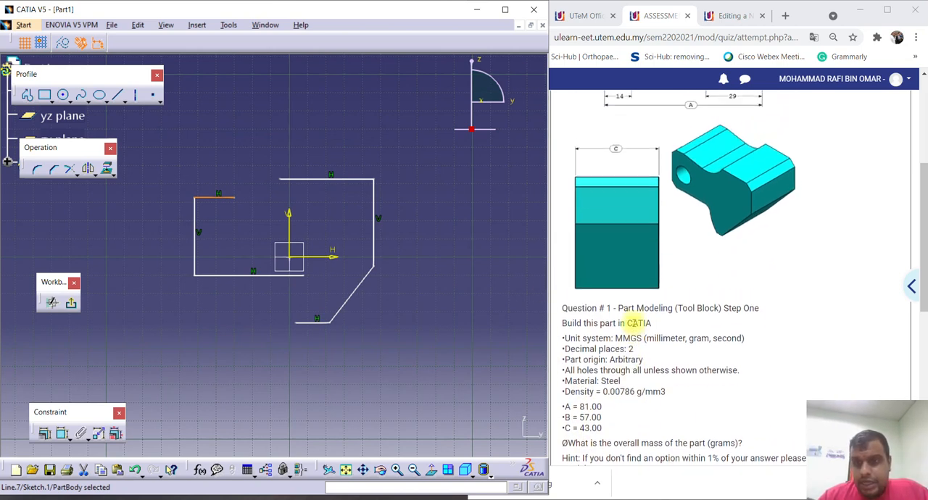
scroll(662, 307, down, 4)
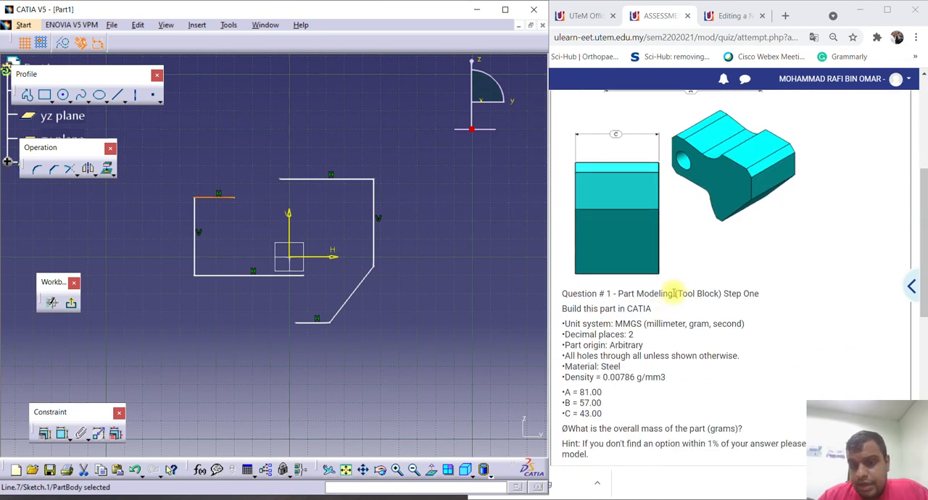
scroll(722, 300, up, 3)
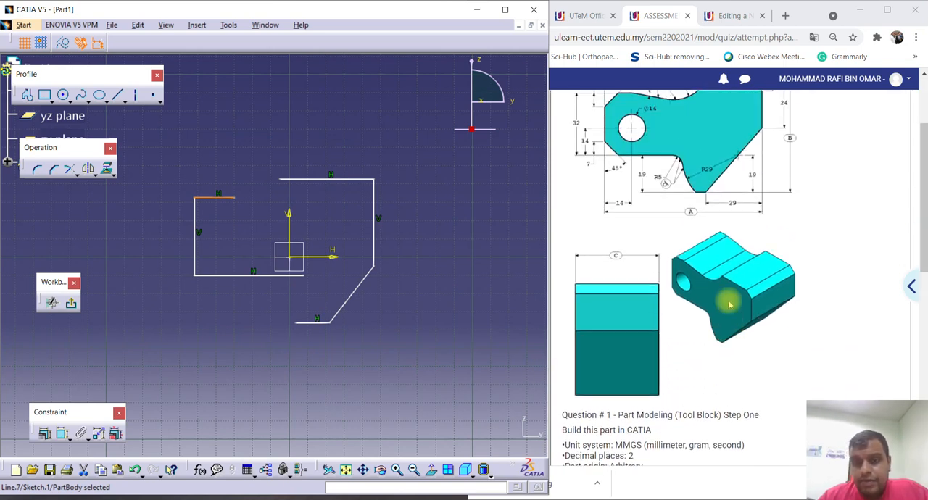
scroll(716, 296, down, 3)
scroll(627, 258, up, 3)
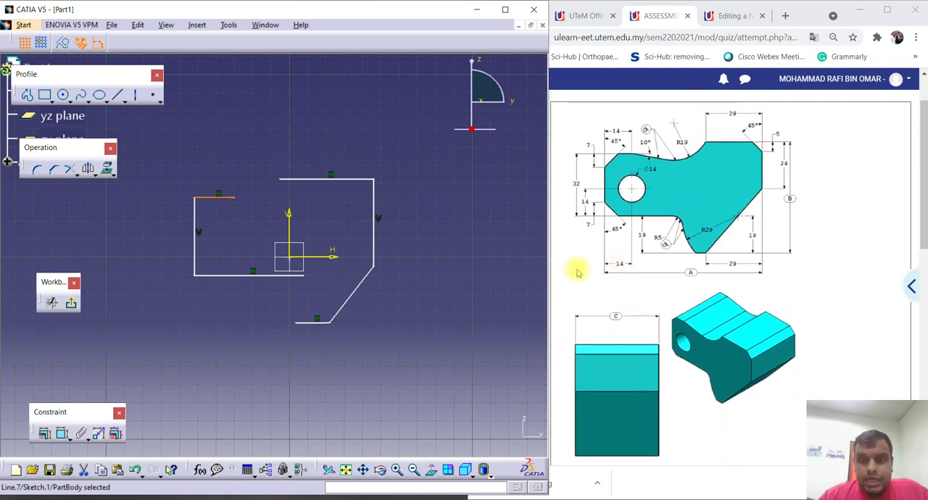
Dimension the first vertical line from the sketch's vertical axis and set the distance to 14 mm.
click(417, 282)
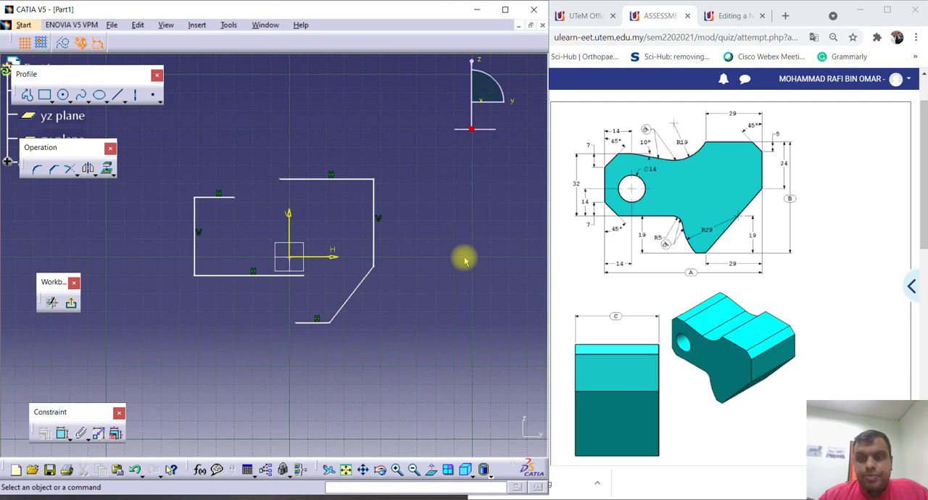
click(62, 434)
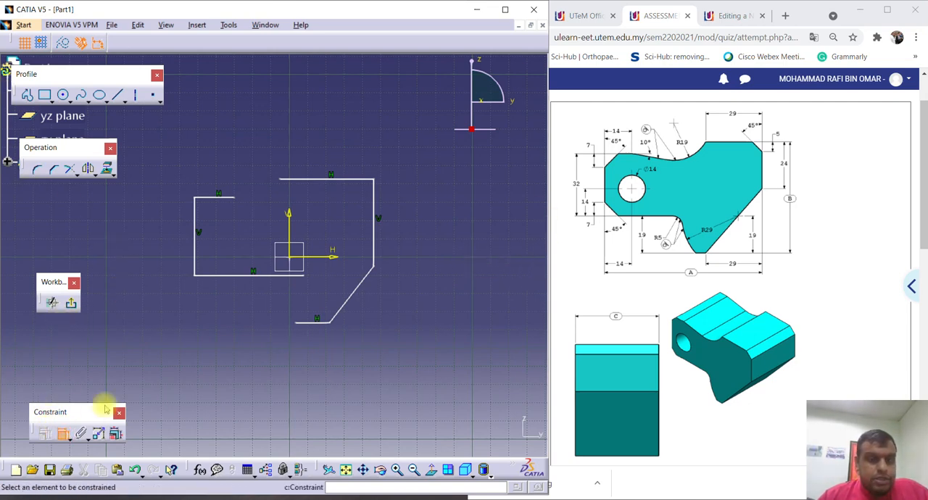
click(289, 231)
click(196, 226)
click(207, 325)
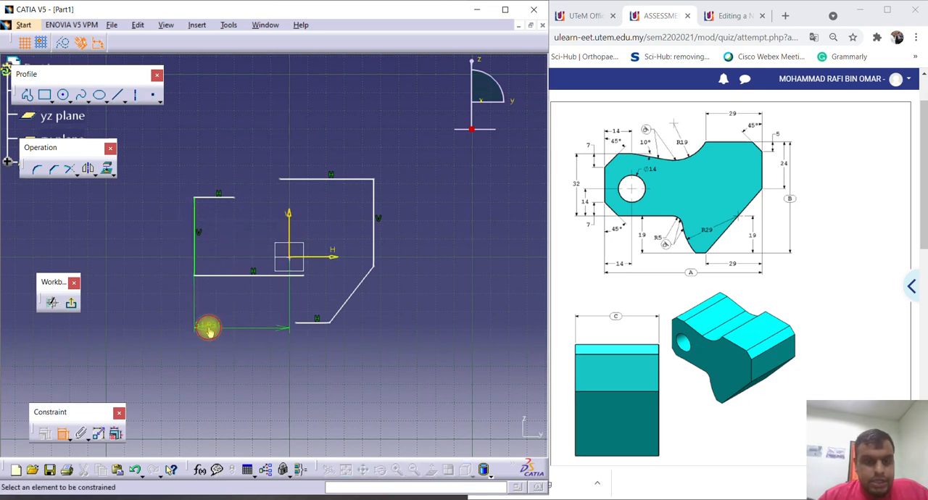
double_click(208, 328)
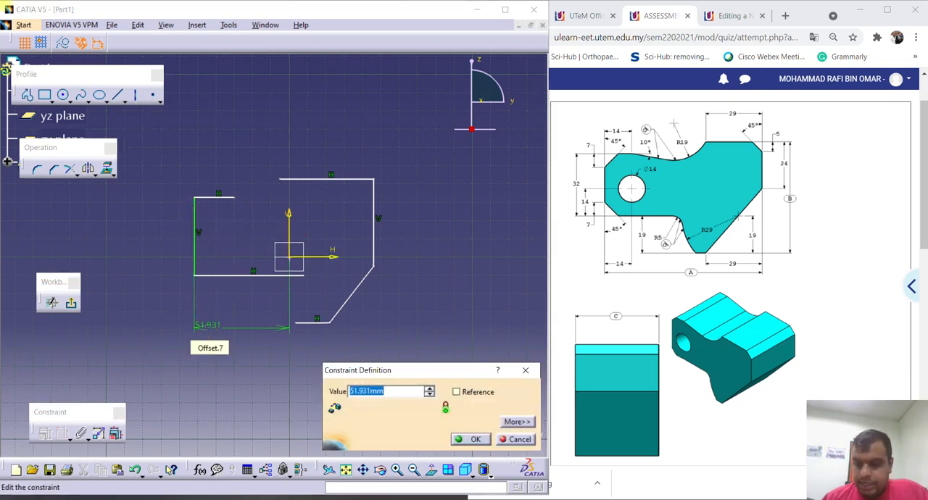
text(14)
key(Return)
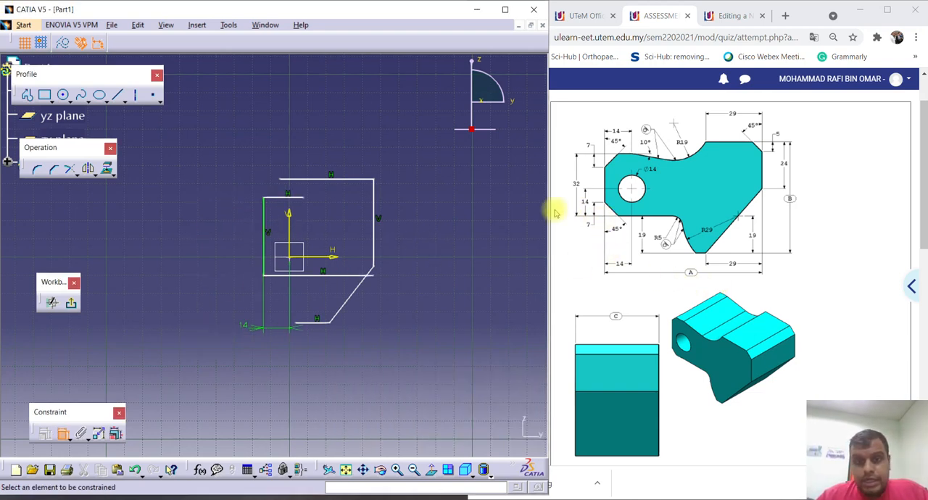
Dimension the horizontal line below the origin from the sketch's horizontal axis and set the distance to 14 mm.
click(313, 276)
click(308, 256)
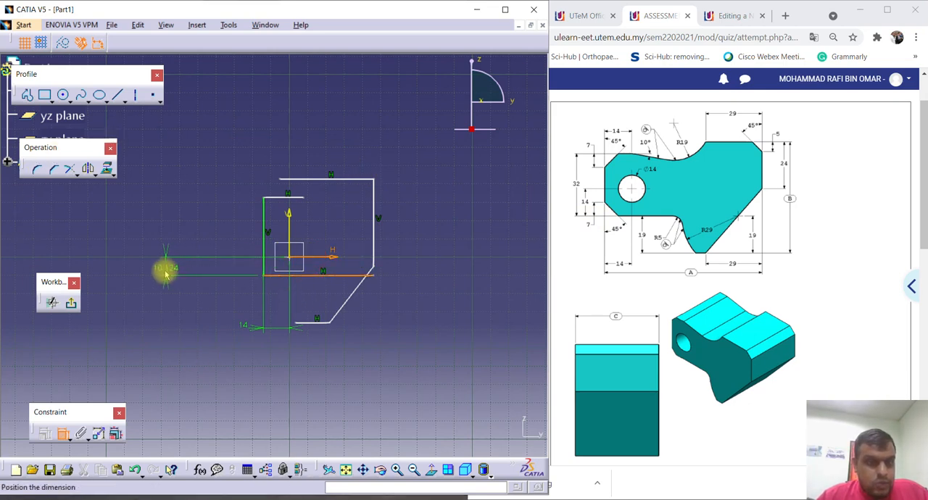
click(165, 269)
double_click(166, 265)
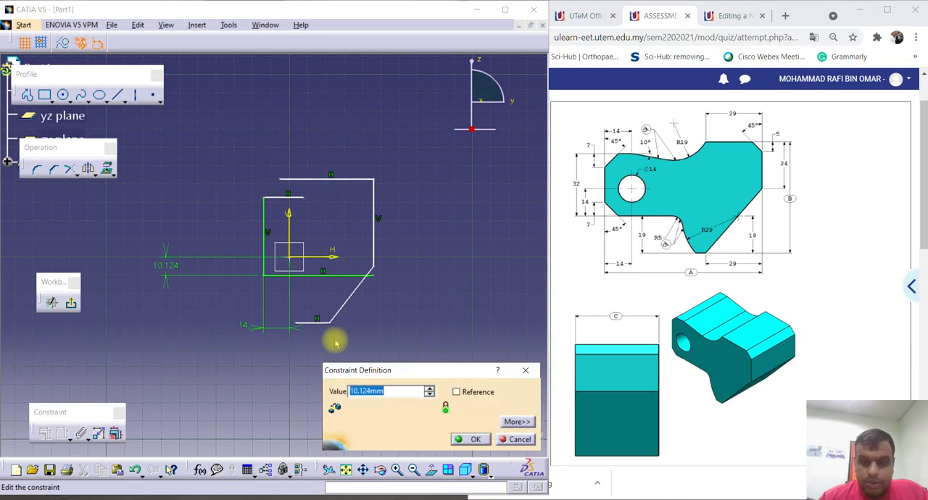
text(14)
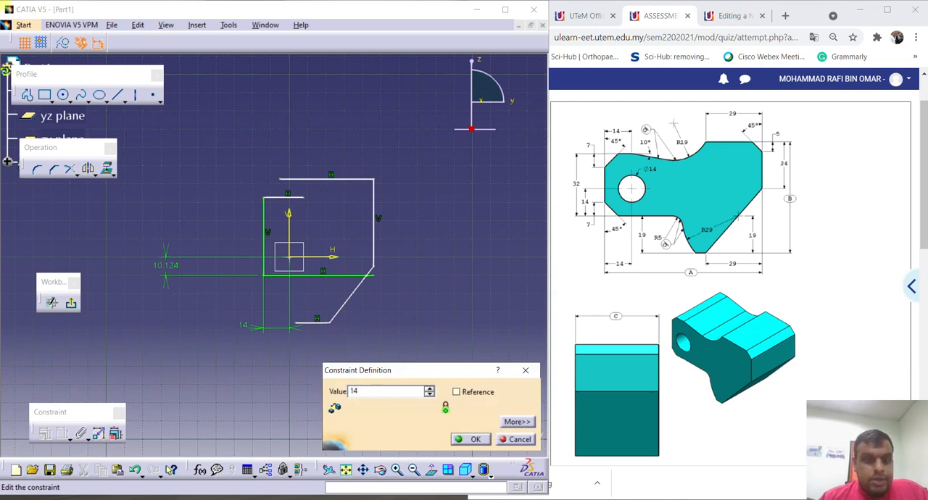
key(Return)
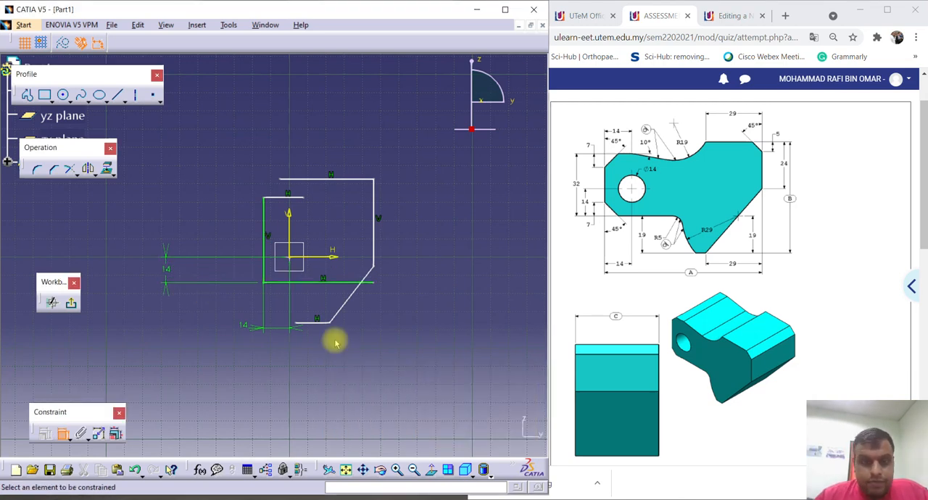
Shorten the horizontal line below the origin by moving its free end back to just past the vertical axis.
click(373, 282)
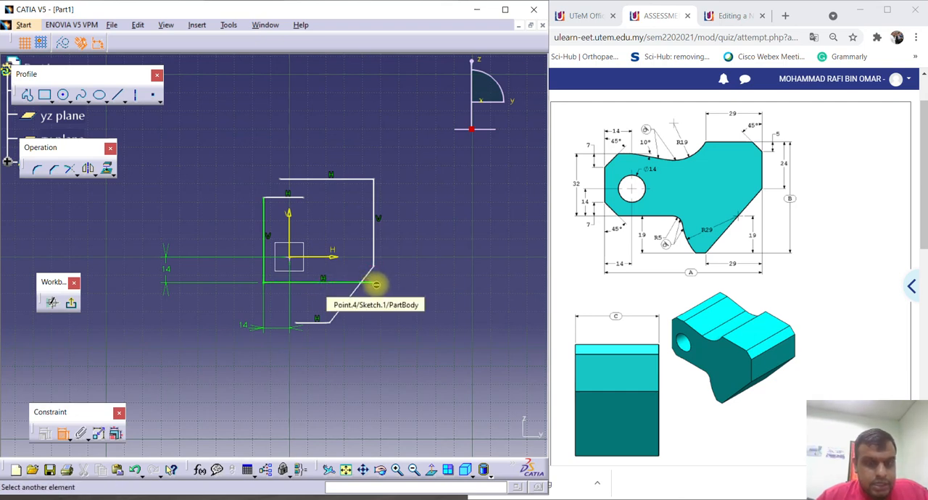
key(Escape)
drag(374, 283, 300, 282)
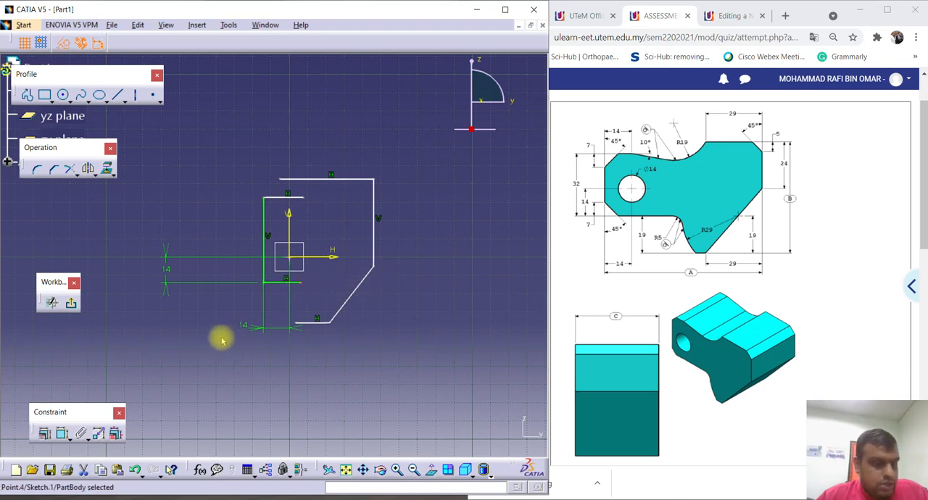
click(303, 286)
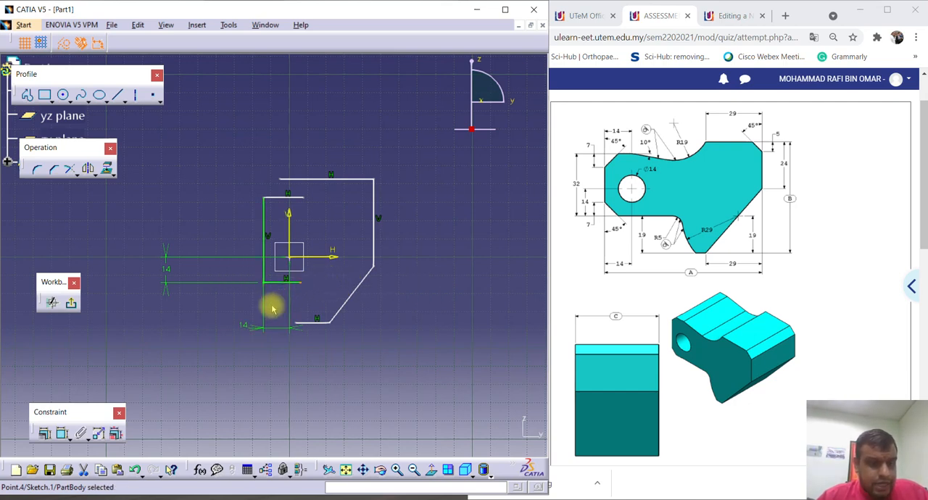
Dimension the lowest horizontal line from the short horizontal line just below the origin and set the distance to 19 mm.
click(63, 435)
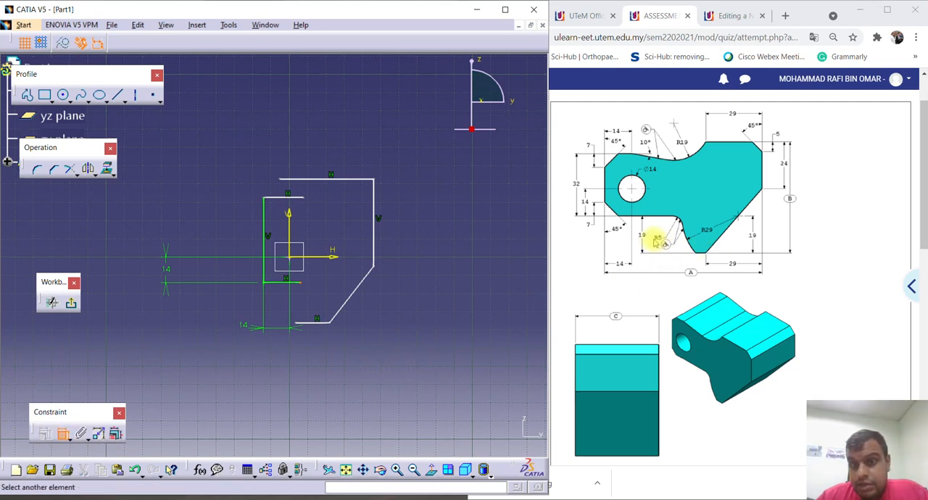
click(311, 323)
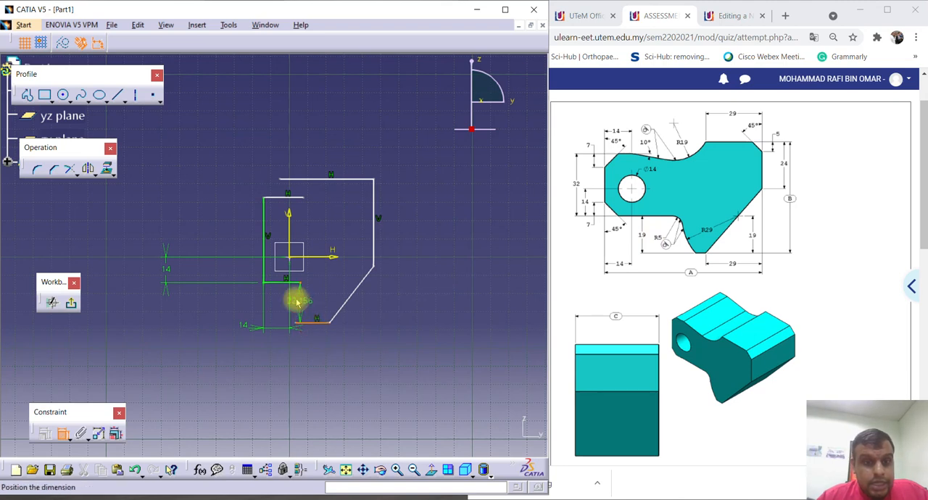
click(287, 286)
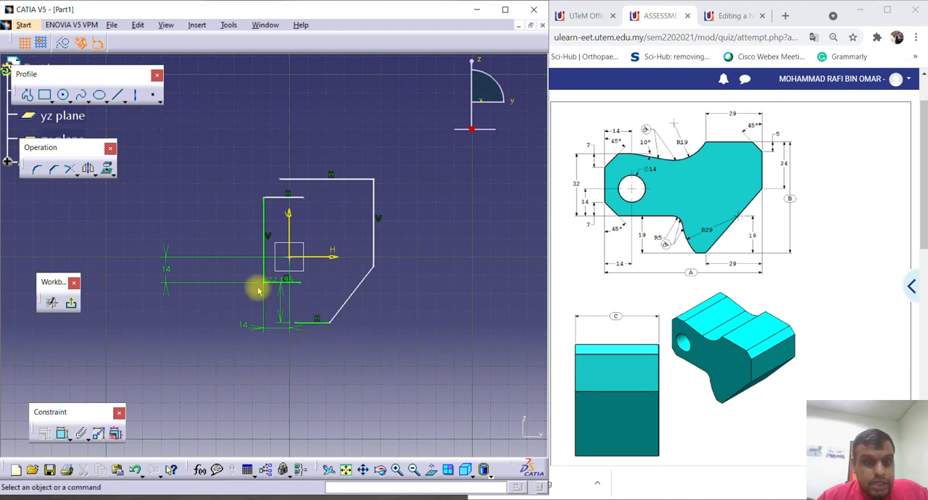
click(269, 304)
drag(267, 304, 207, 307)
double_click(208, 305)
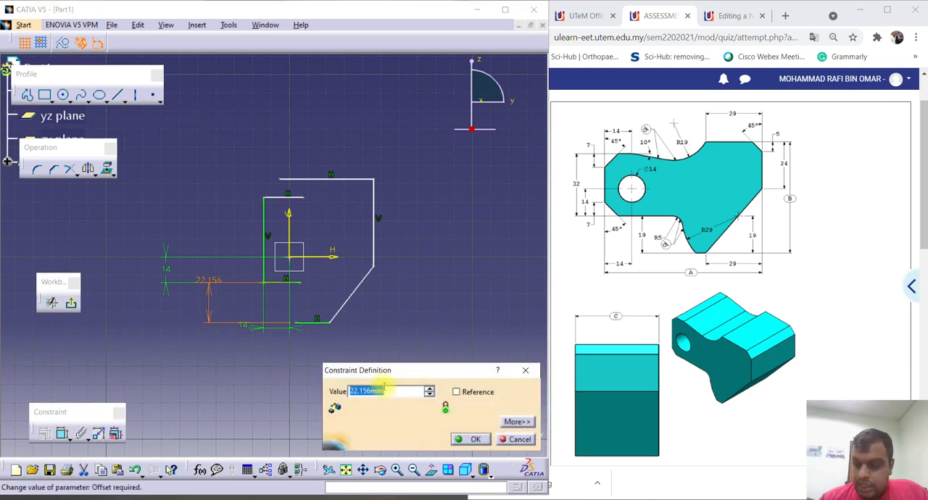
text(19)
key(Return)
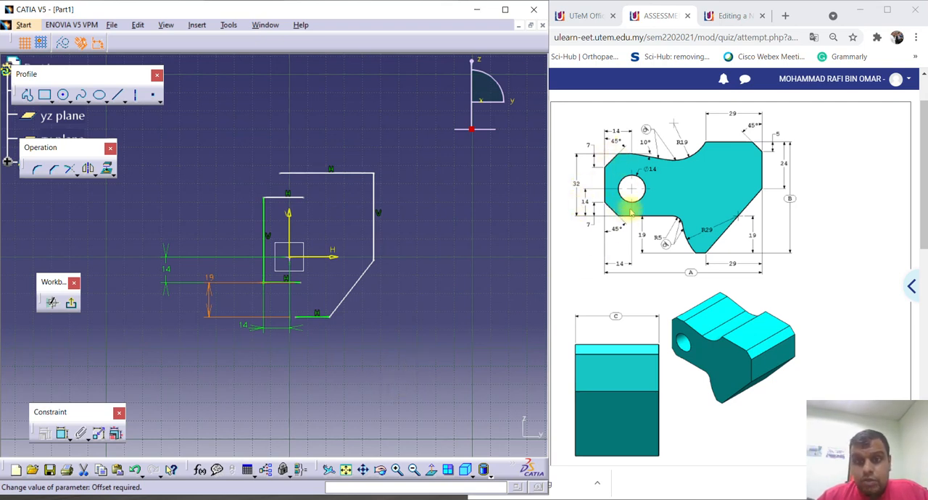
Dimension the distance between the two horizontal lines joined to the first vertical line and set it to 32 mm.
click(63, 433)
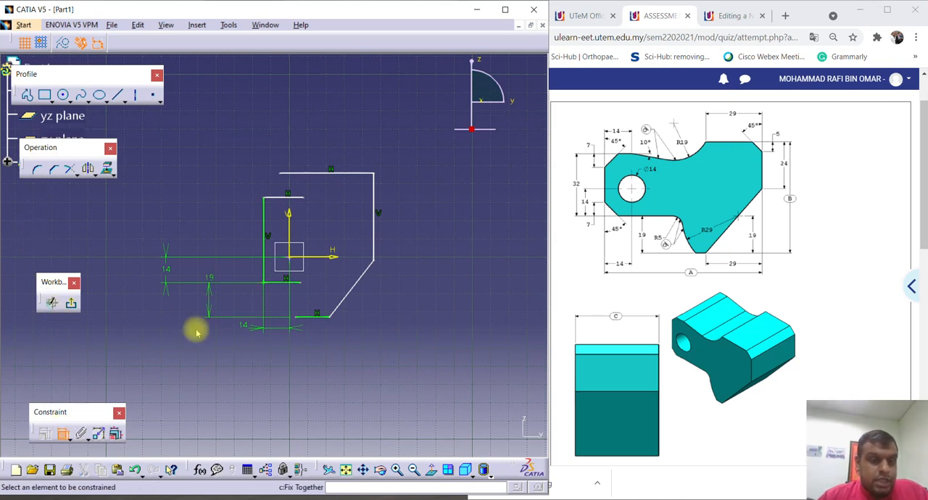
click(286, 285)
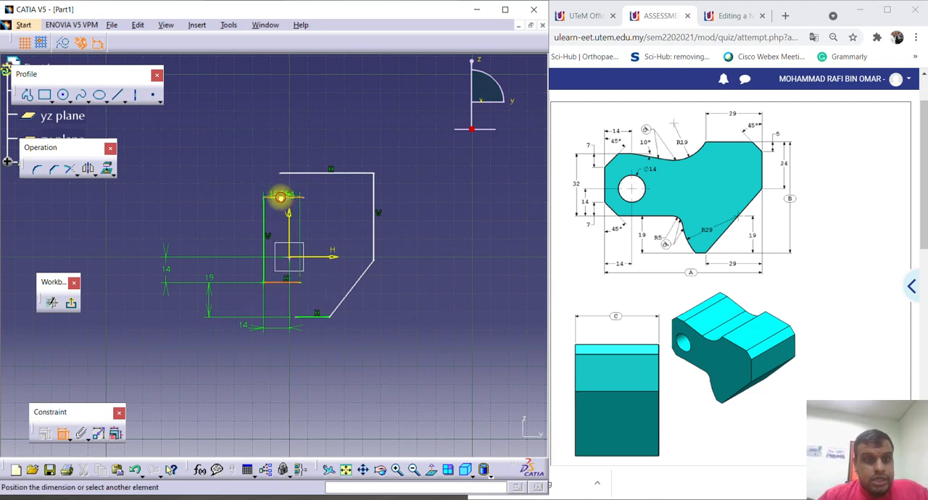
click(134, 222)
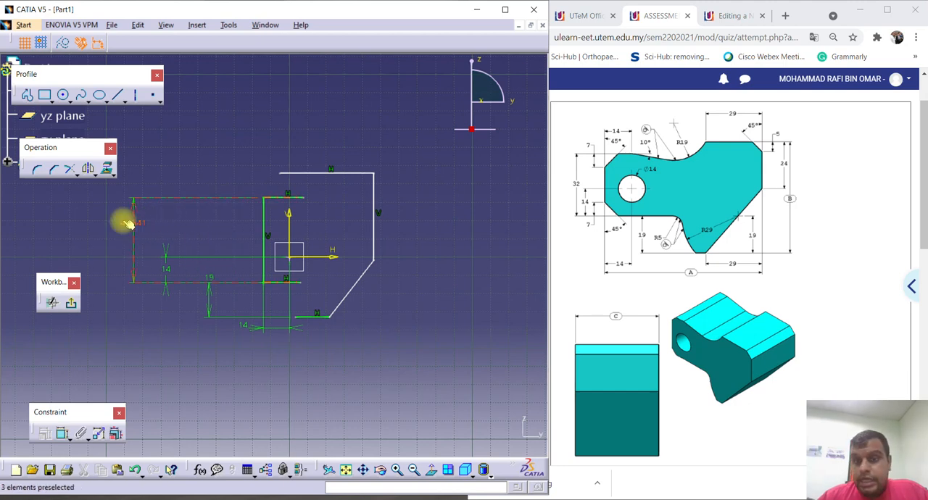
double_click(132, 224)
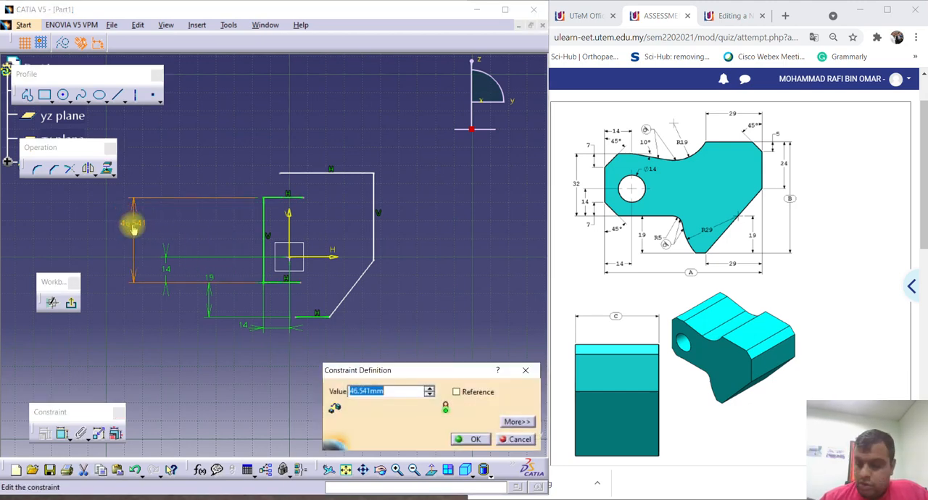
text(12)
key(Return)
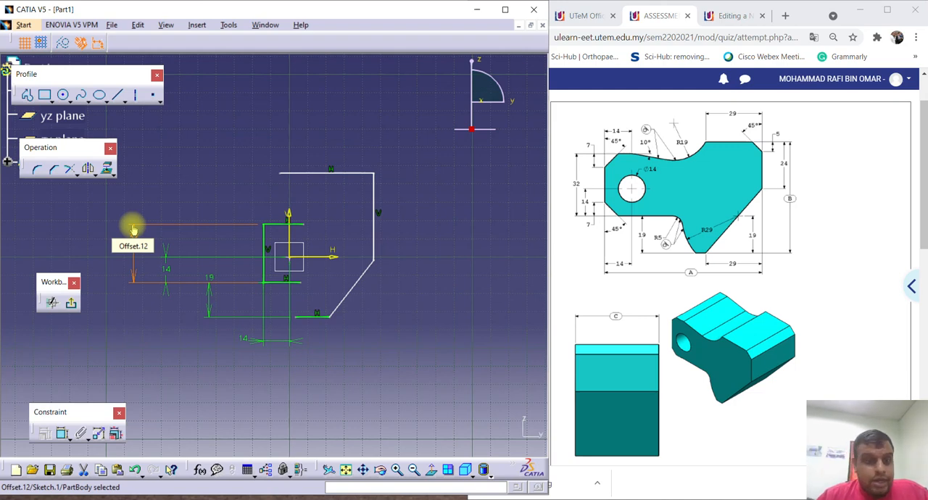
click(133, 229)
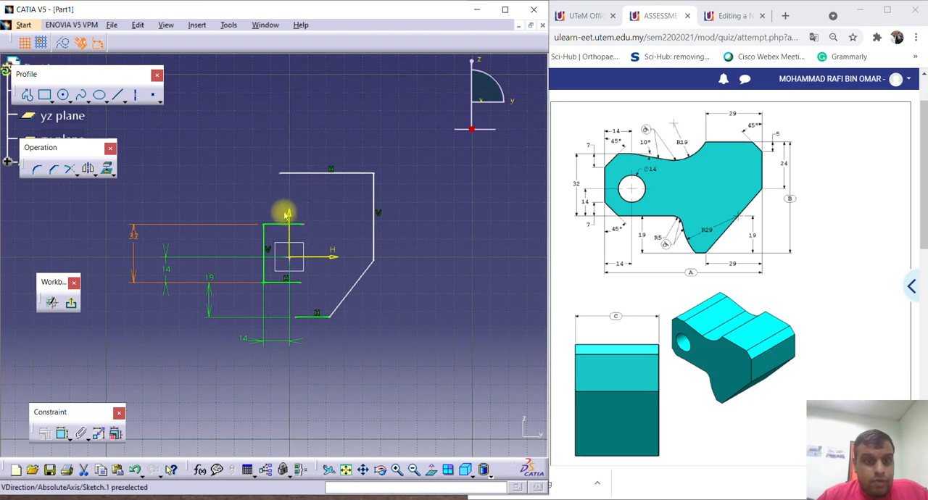
Dimension the overall height between the lowest and the uppermost horizontal lines and set it to 57 mm, the assignment's B value.
click(60, 433)
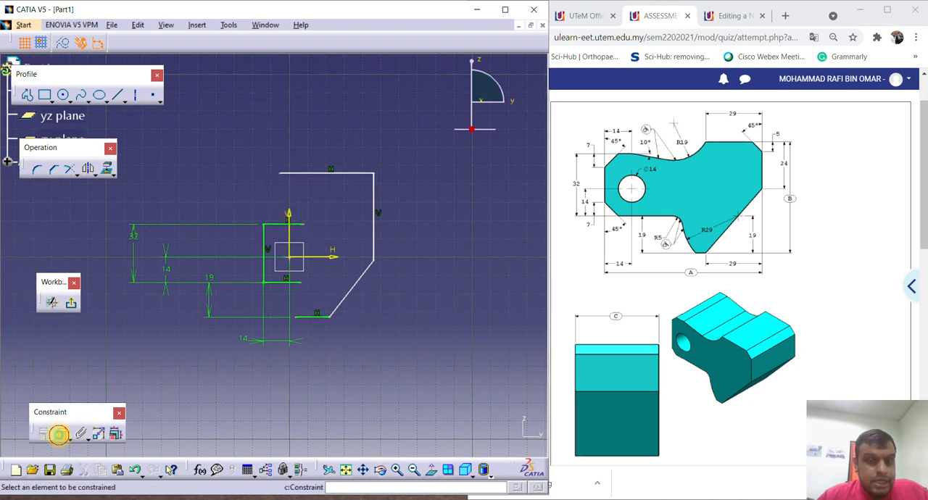
click(305, 316)
click(332, 174)
click(435, 227)
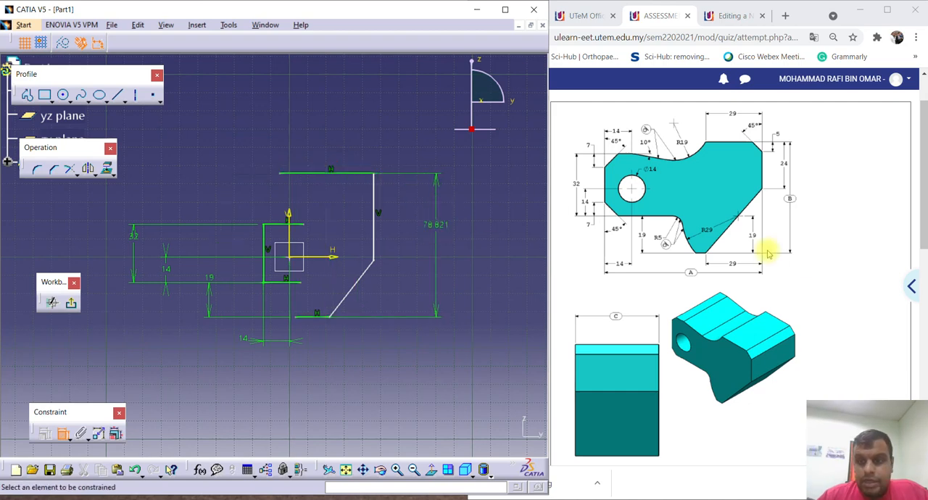
scroll(853, 265, down, 3)
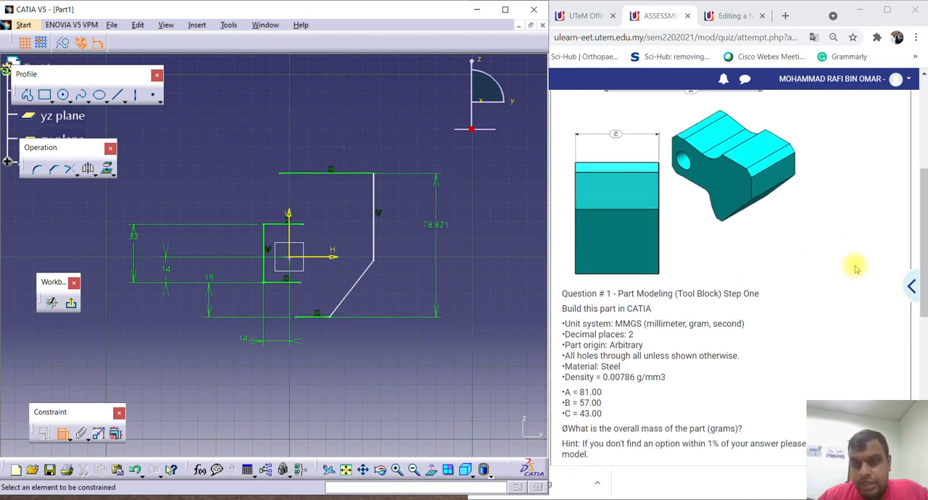
double_click(434, 227)
text(57)
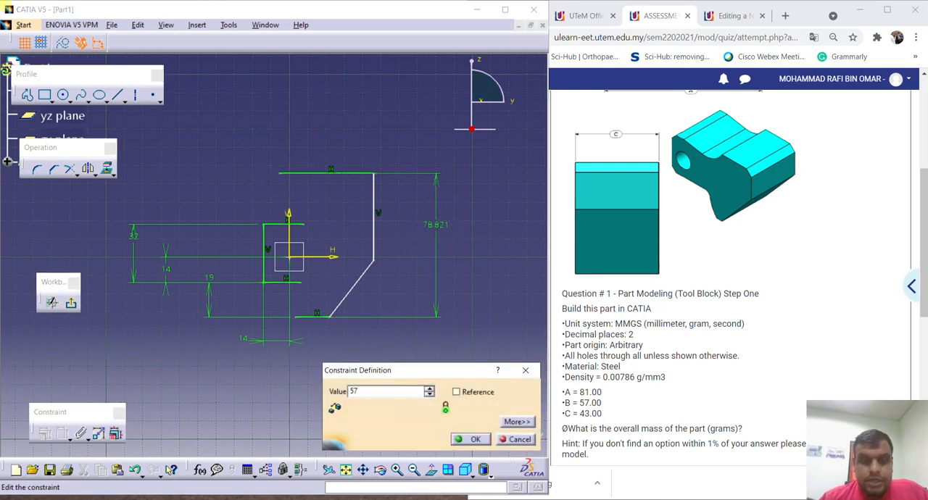
key(Return)
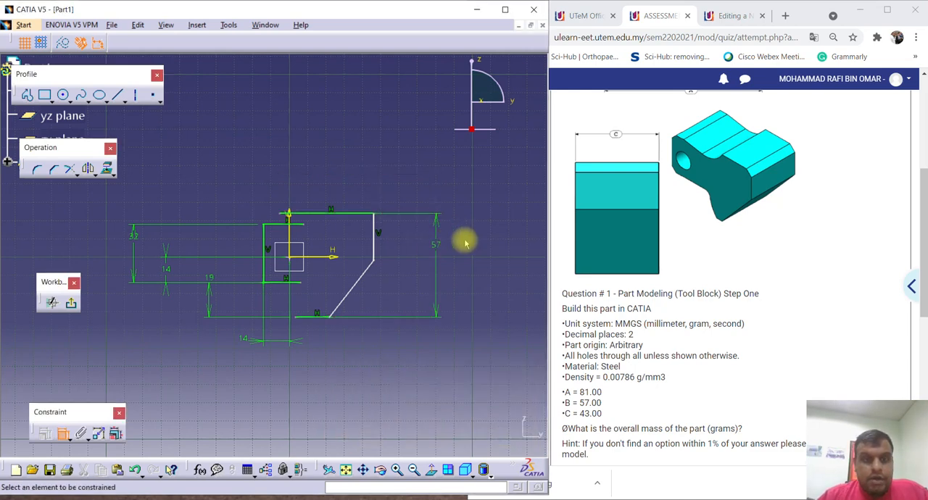
Shorten the uppermost horizontal line by moving its free end toward the far vertical line, well past the vertical axis.
middle_drag(339, 230, 364, 193)
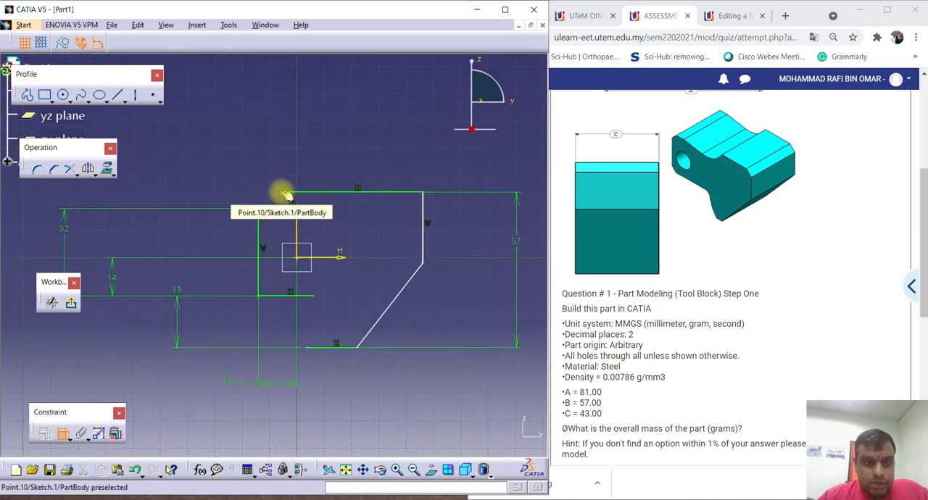
click(281, 192)
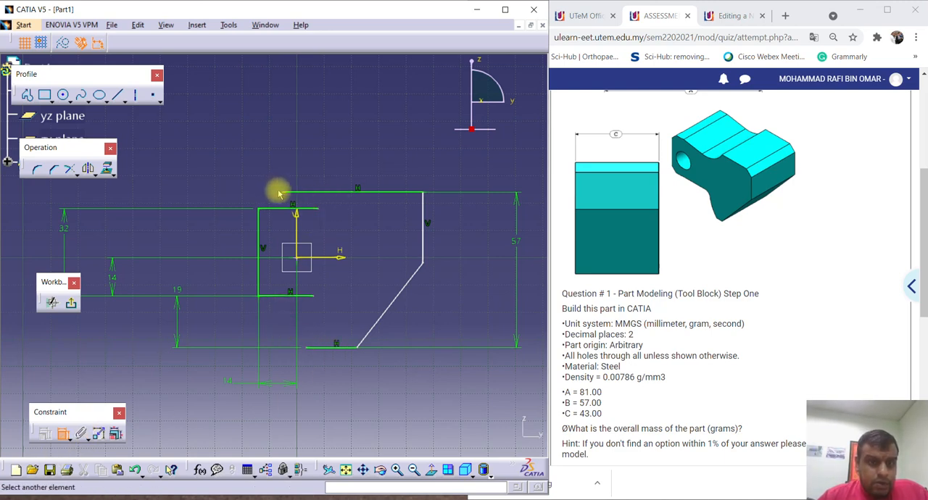
key(Escape)
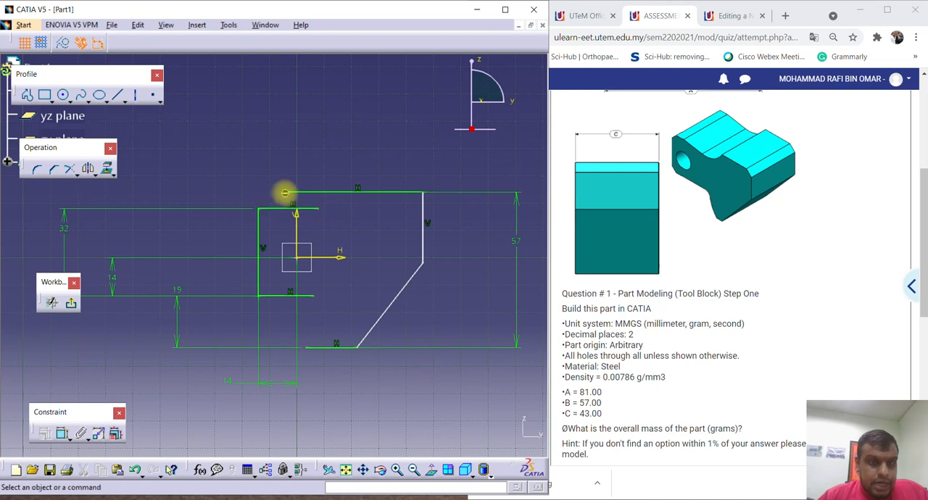
click(281, 192)
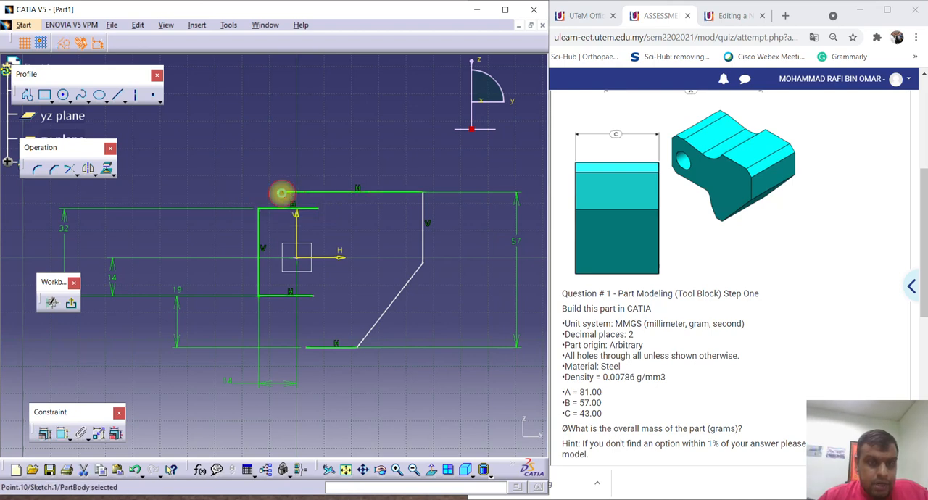
drag(287, 196, 362, 194)
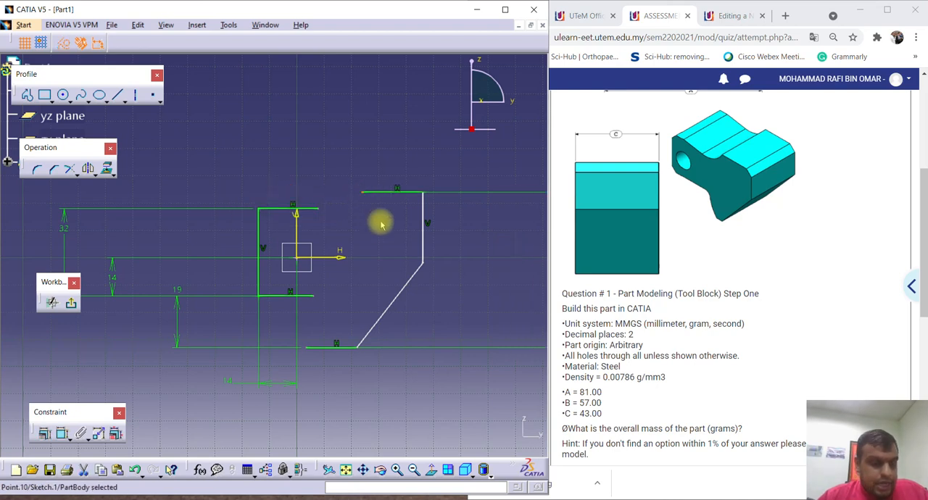
click(385, 228)
middle_drag(510, 233, 494, 263)
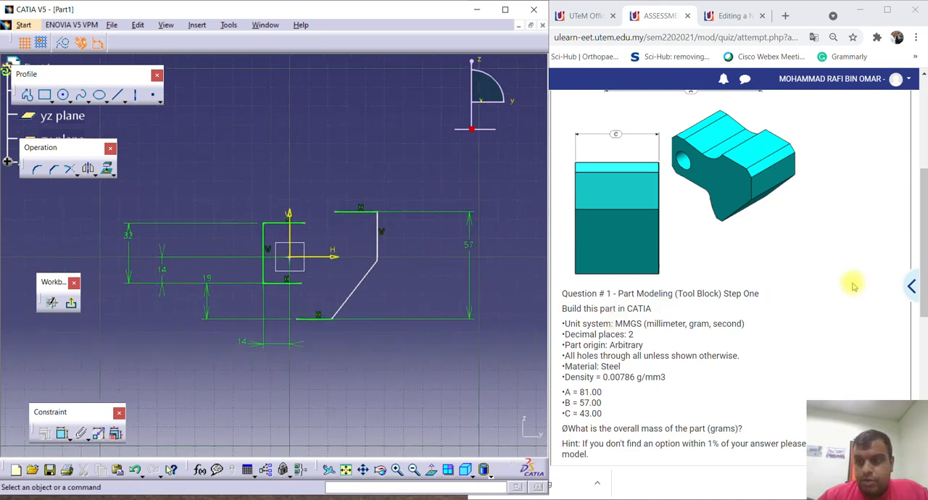
scroll(851, 285, up, 3)
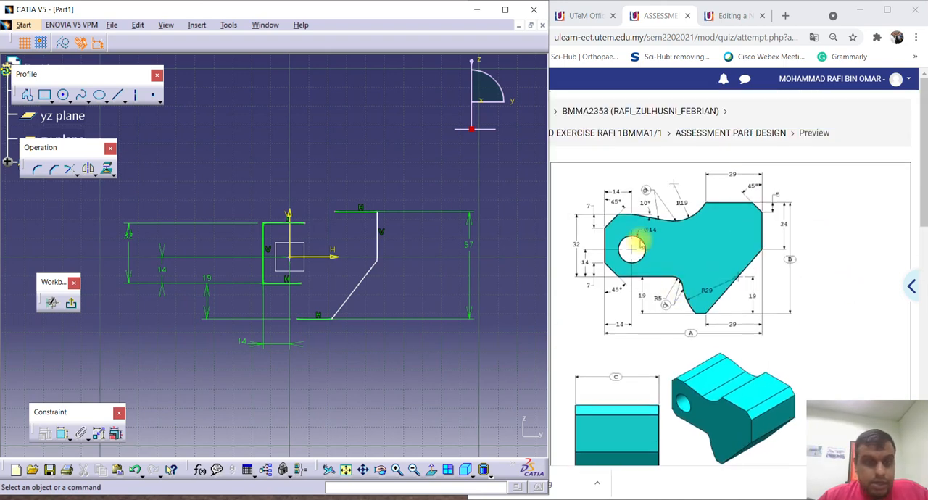
click(63, 433)
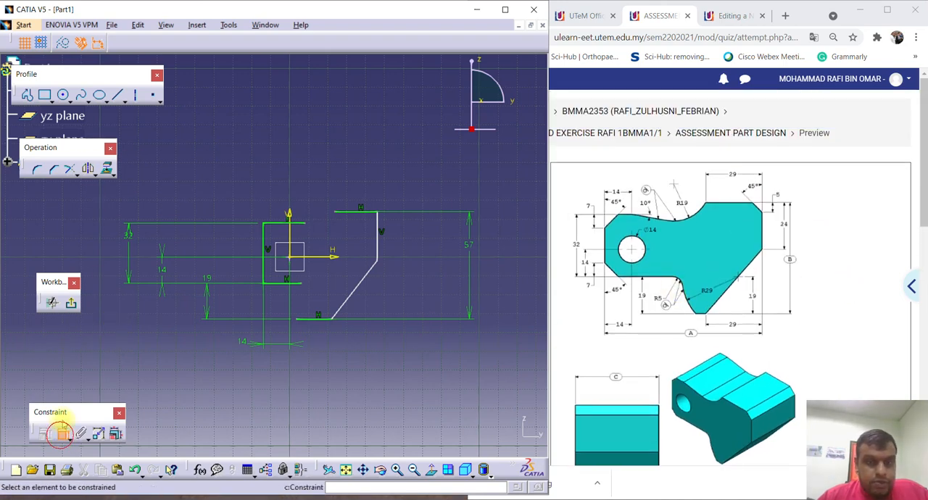
click(365, 211)
click(378, 239)
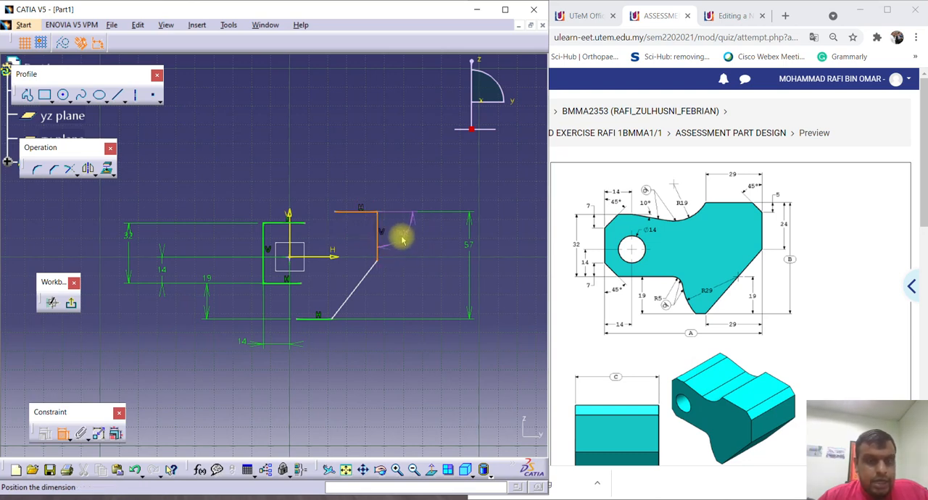
key(Escape)
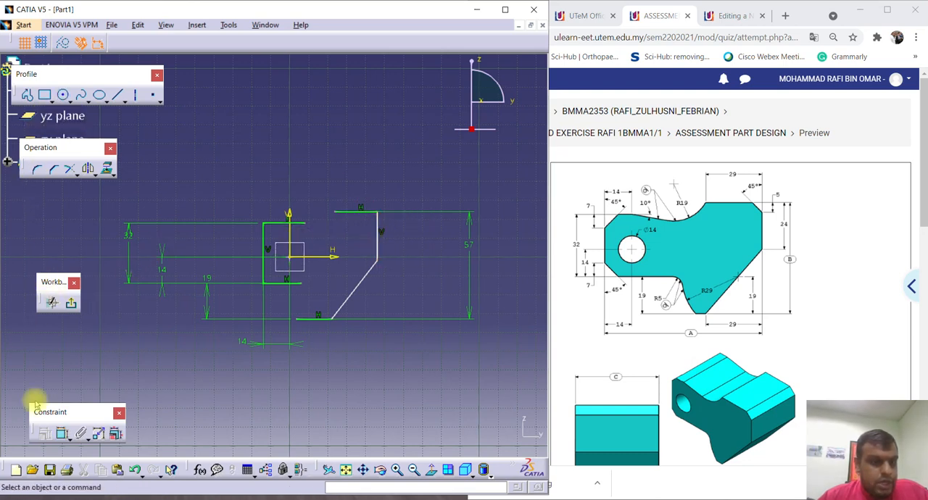
Dimension the far vertical line's lower endpoint from the uppermost horizontal line and set the distance to 24 mm.
click(63, 433)
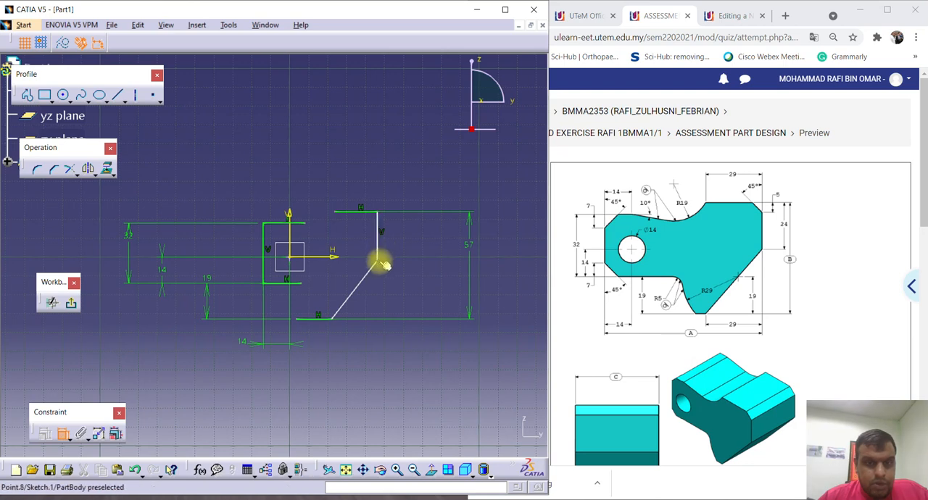
click(378, 263)
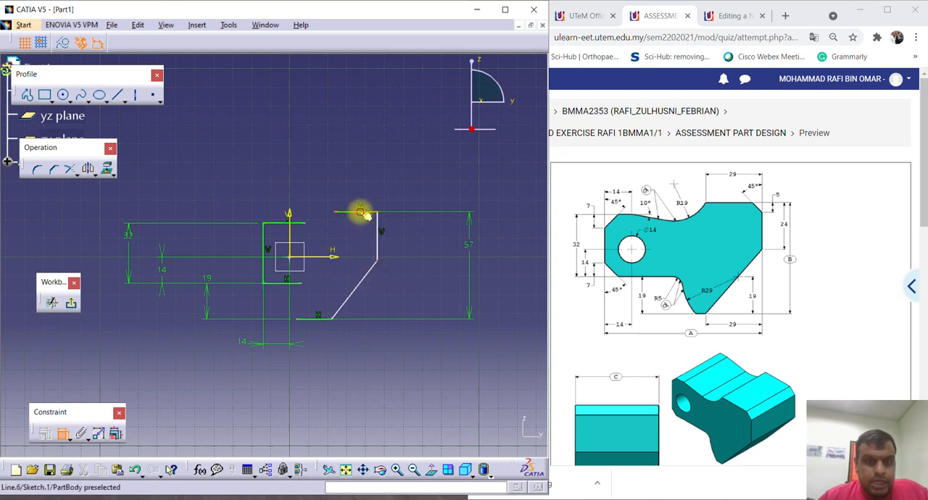
click(358, 212)
click(425, 233)
double_click(426, 234)
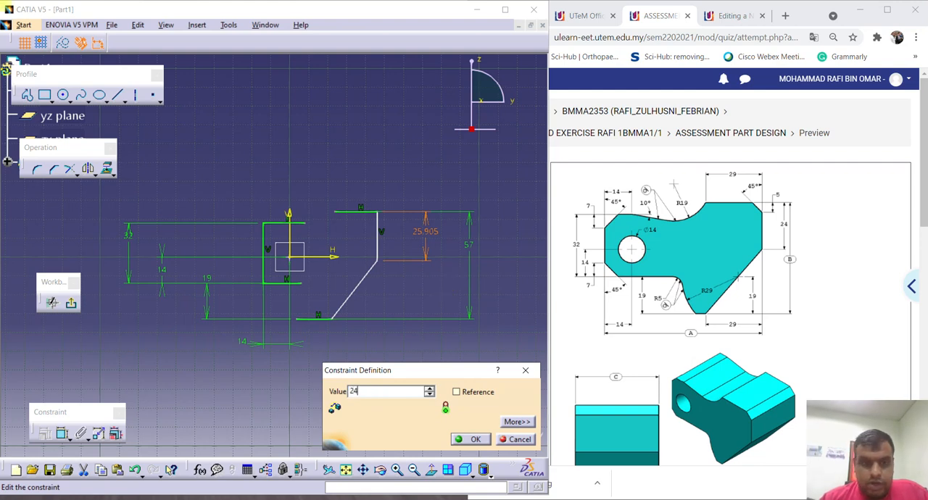
key(Return)
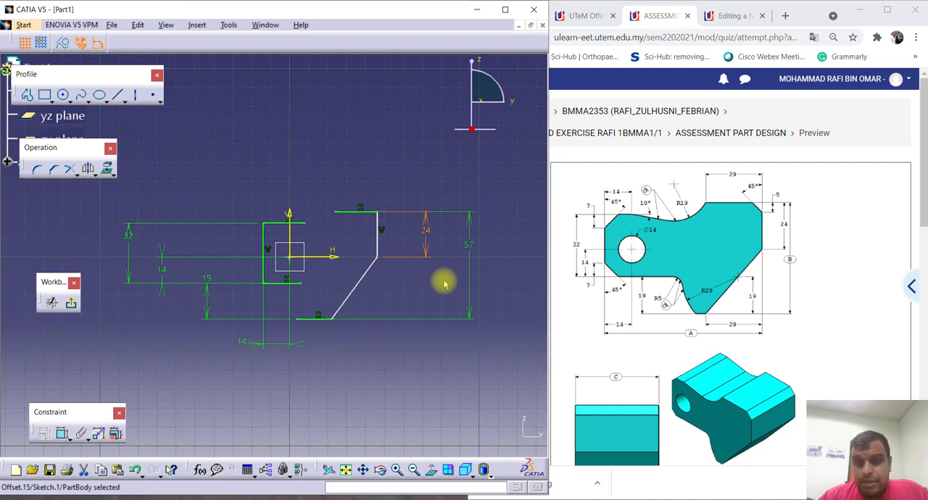
Dimension the overall width between the two vertical lines and set it to 81 mm, the assignment's A value.
click(62, 433)
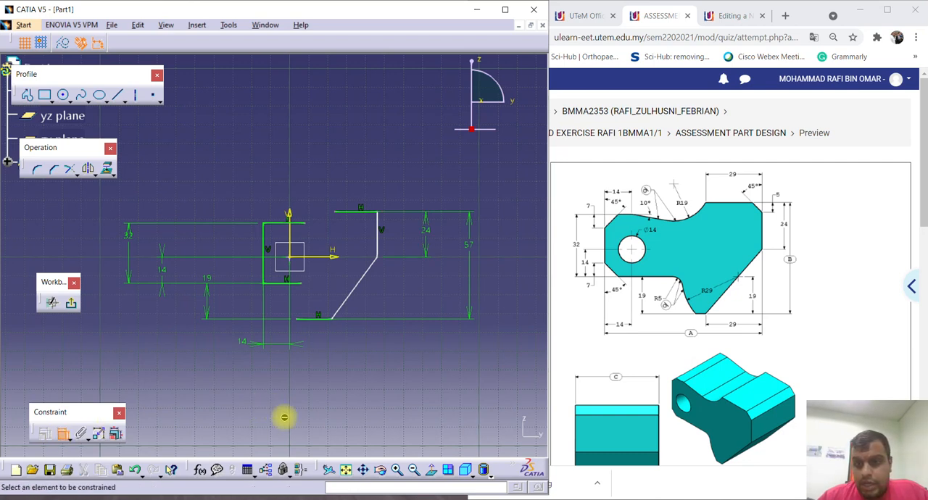
click(263, 253)
click(376, 239)
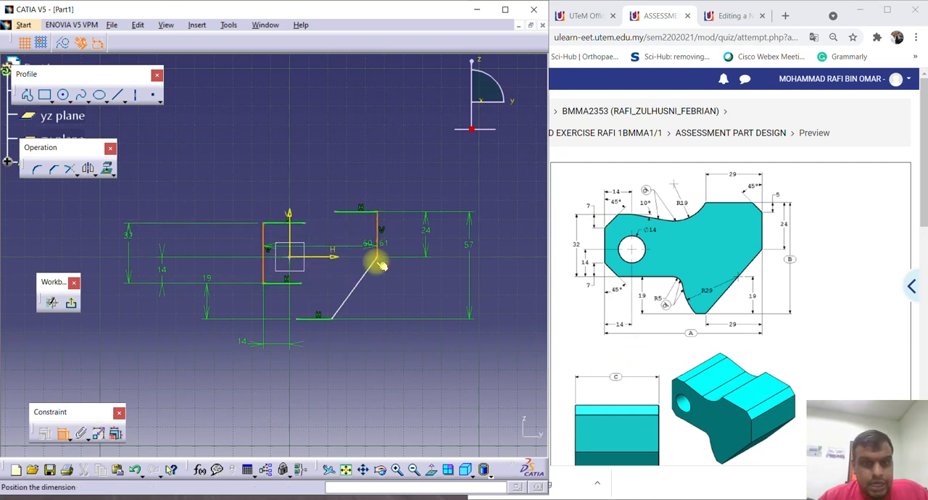
click(326, 389)
scroll(764, 334, down, 4)
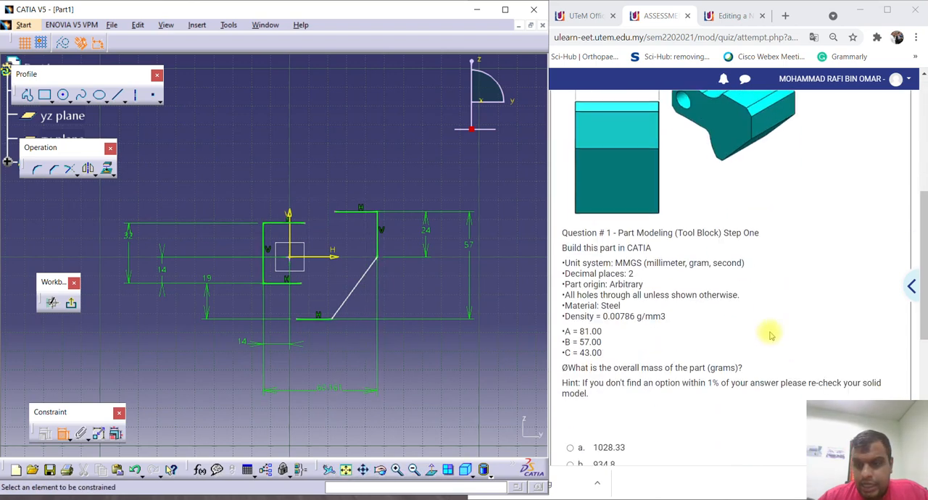
double_click(323, 389)
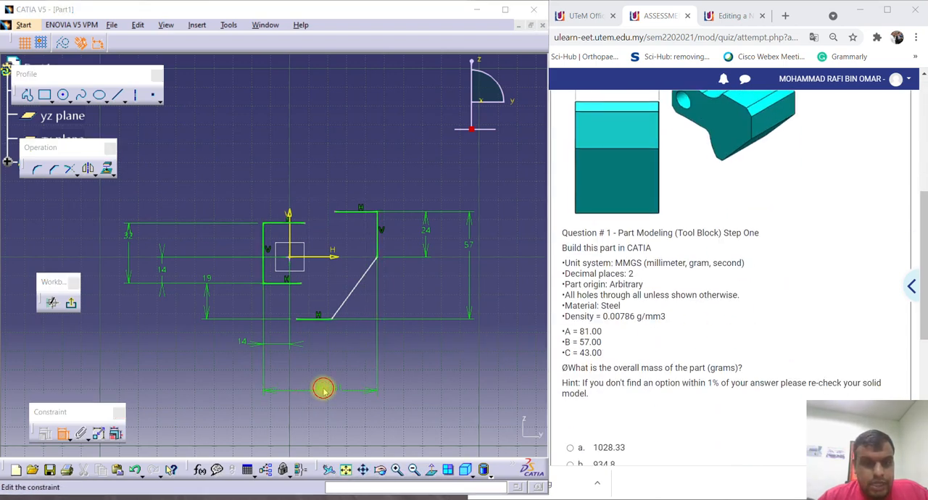
text(81mm)
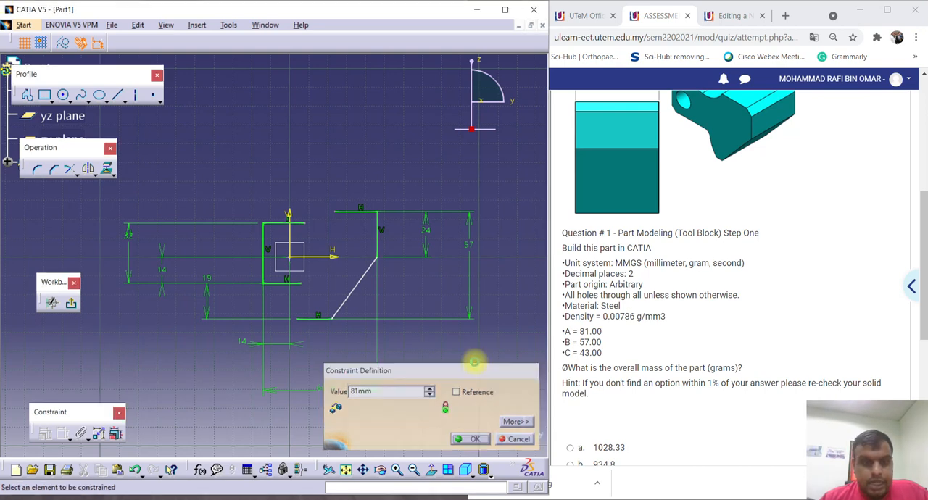
key(Return)
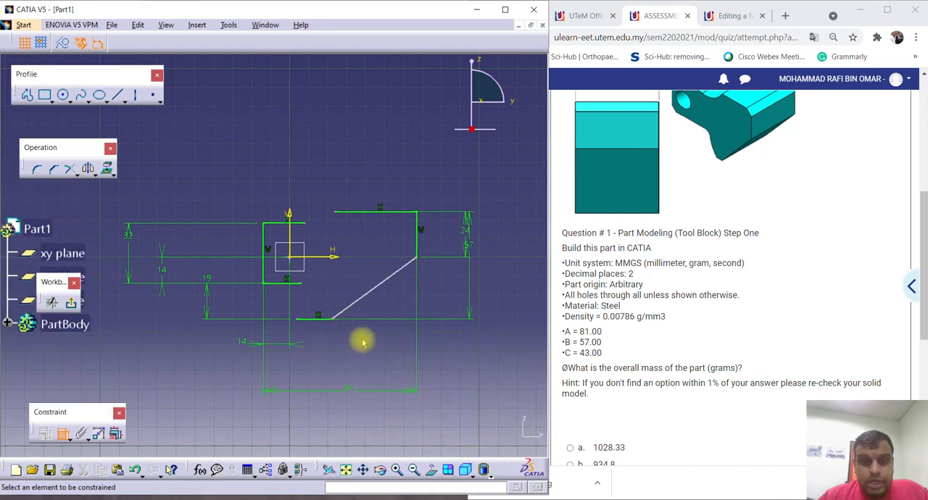
Dimension the slanted line's horizontal extent between its two endpoints and set it to 29 mm.
click(700, 341)
scroll(700, 343, up, 3)
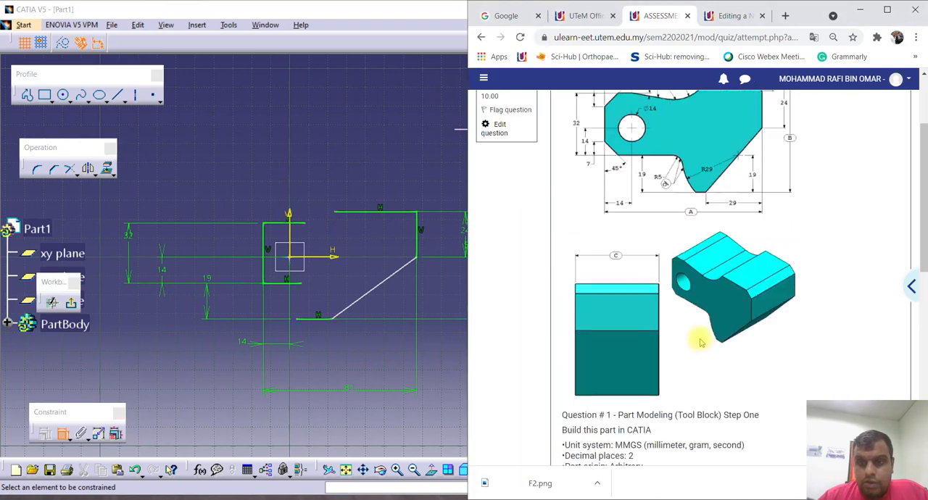
scroll(700, 341, up, 1)
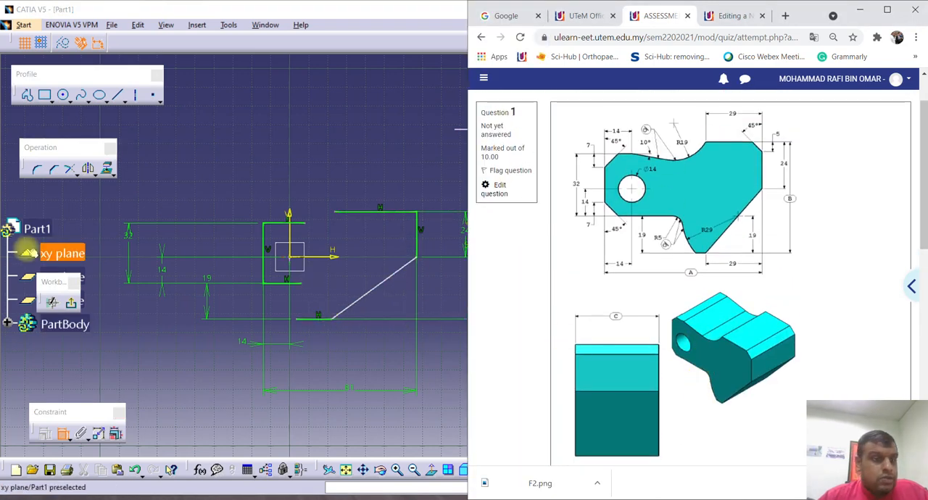
click(334, 319)
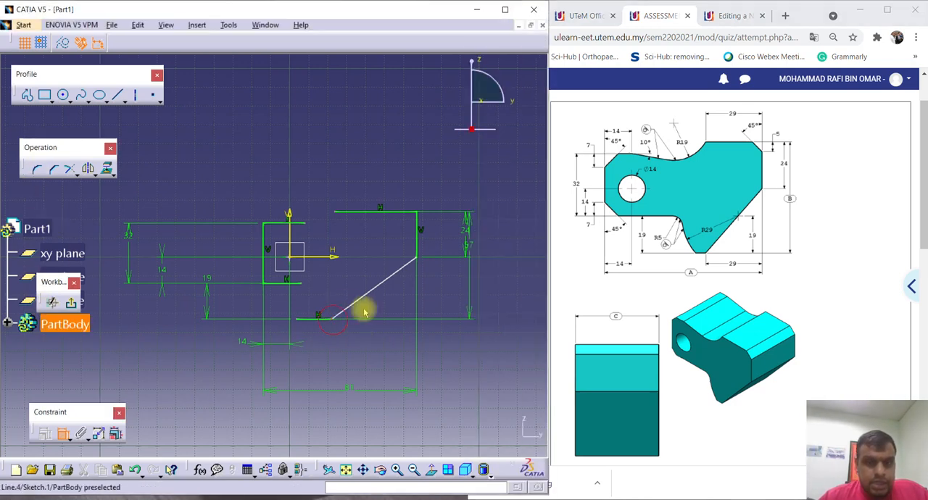
click(405, 265)
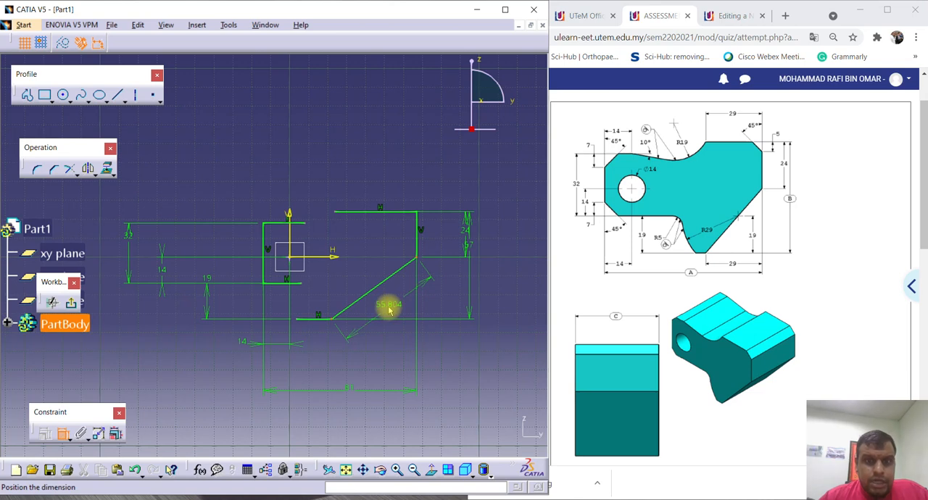
right_click(388, 310)
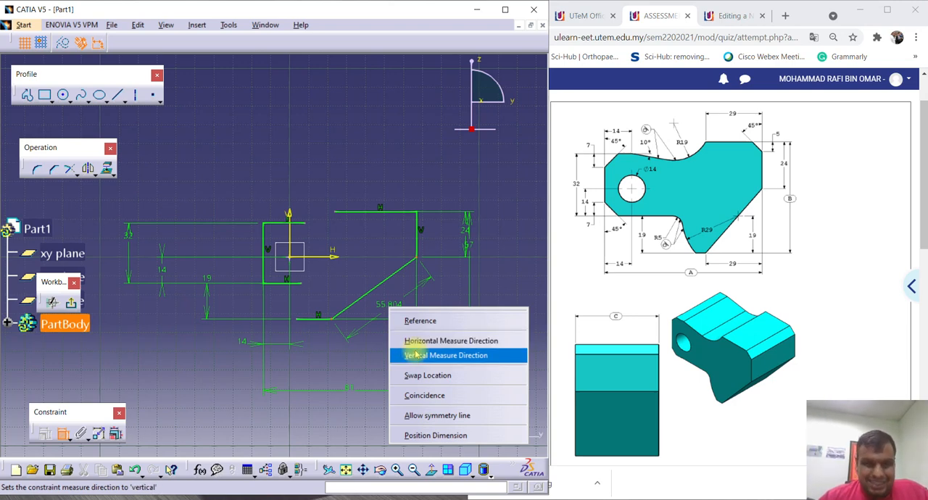
click(415, 355)
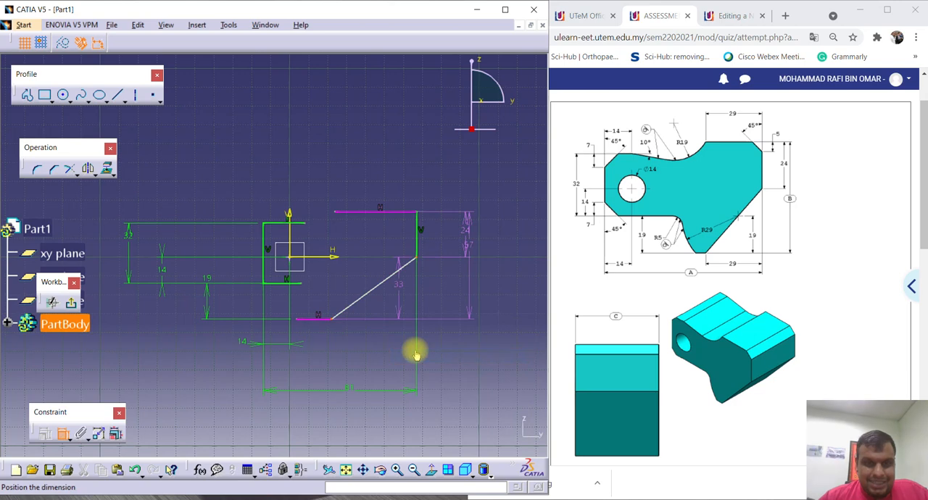
right_click(397, 293)
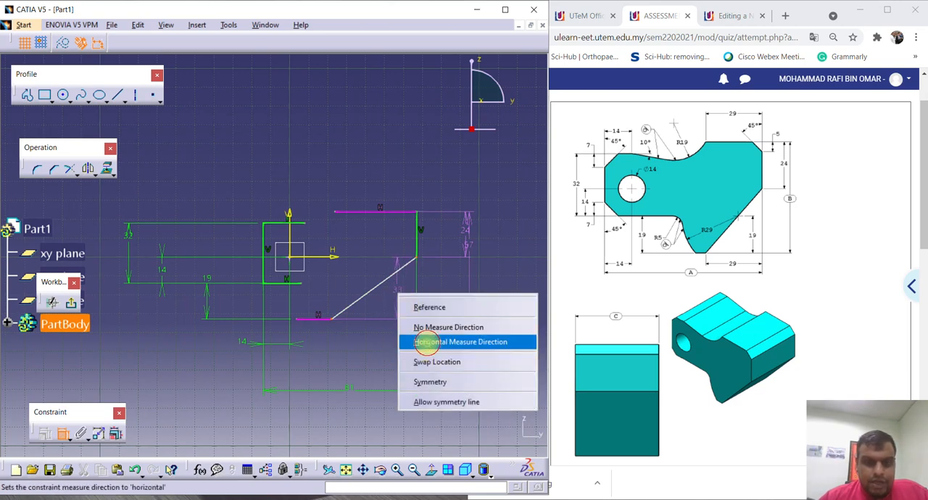
click(428, 343)
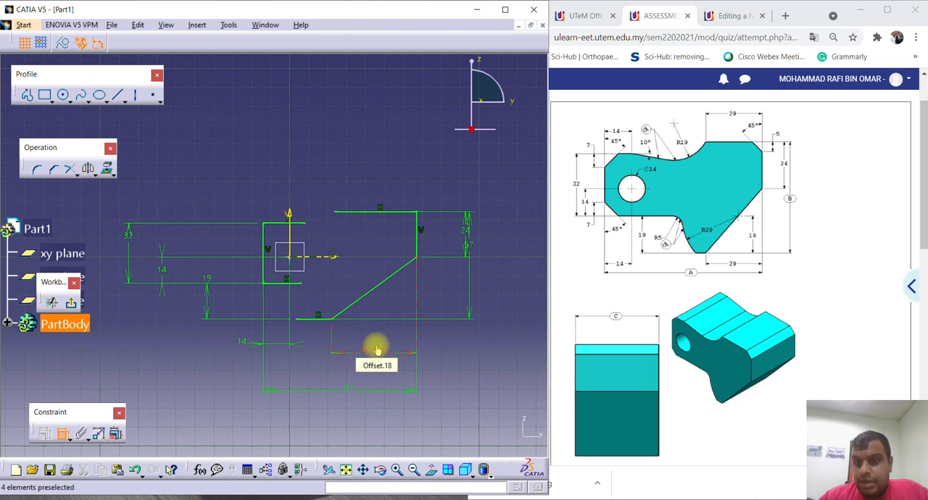
double_click(377, 353)
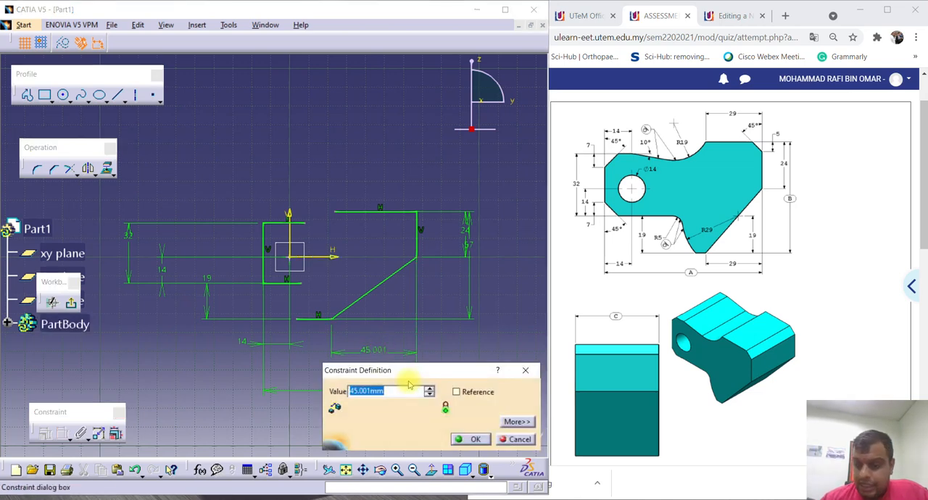
key(Return)
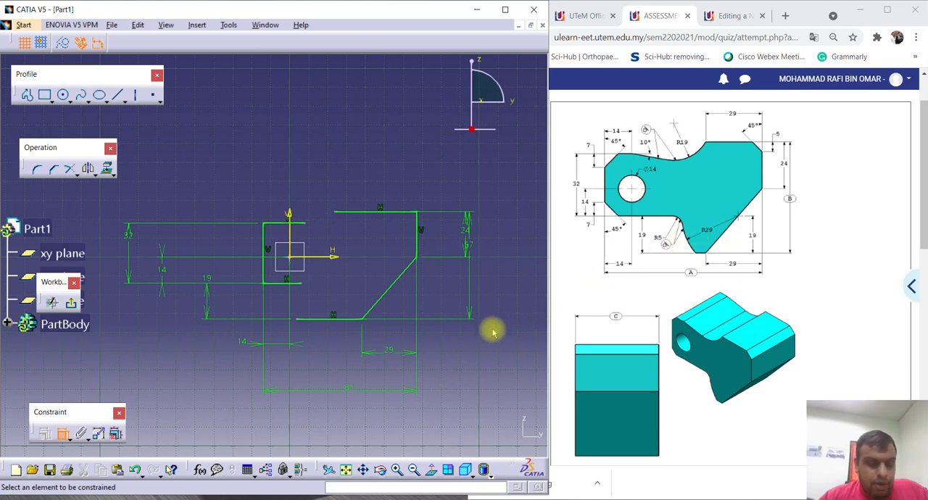
Draw a circle with a radius of about 18 mm in the empty area below and beyond the far vertical line.
click(431, 361)
mouse_move(457, 339)
middle_down()
mouse_move(404, 317)
mouse_move(399, 334)
middle_up()
click(403, 317)
scroll(400, 333, down, 1)
click(64, 96)
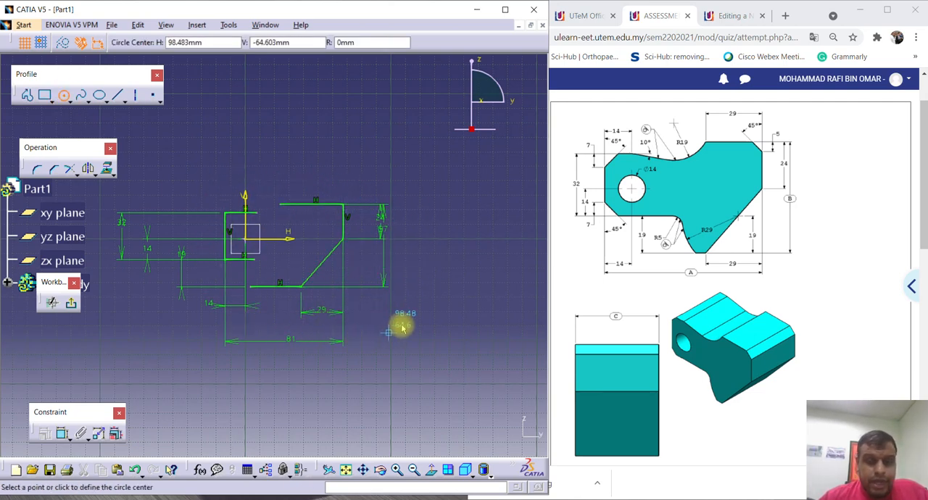
click(493, 353)
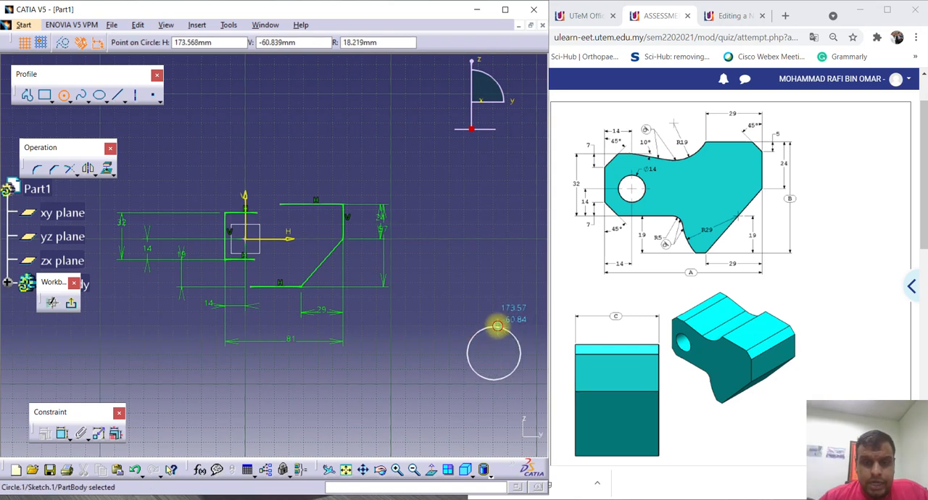
click(497, 326)
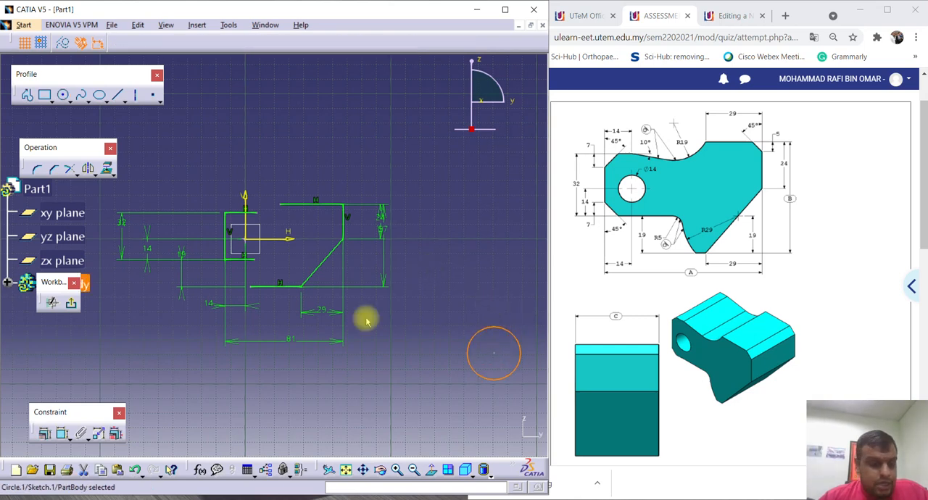
Dimension the circle, switch the dimension from diameter to radius and set it to 29 mm.
click(61, 433)
click(471, 347)
click(490, 259)
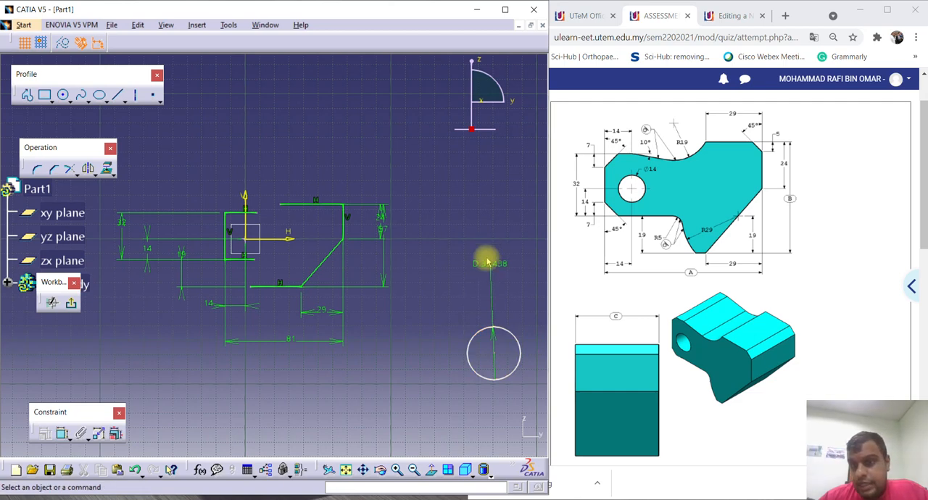
double_click(482, 262)
click(399, 413)
click(377, 416)
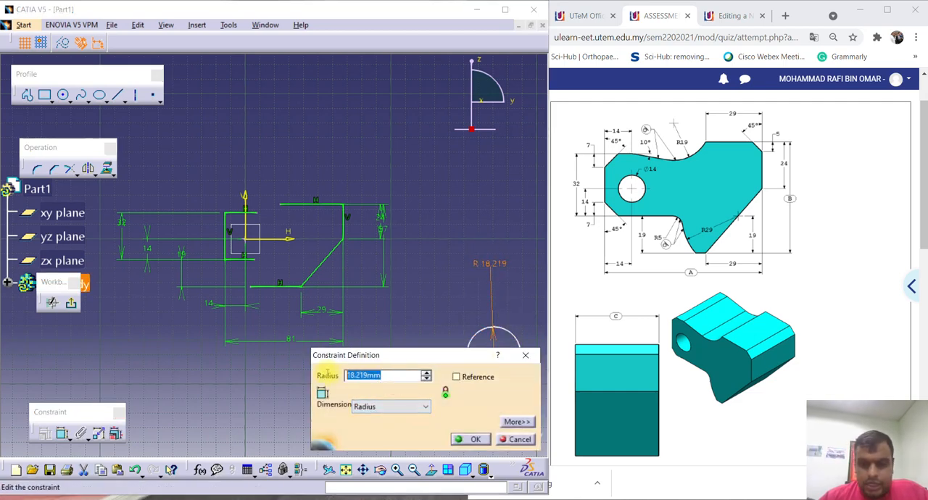
key(Return)
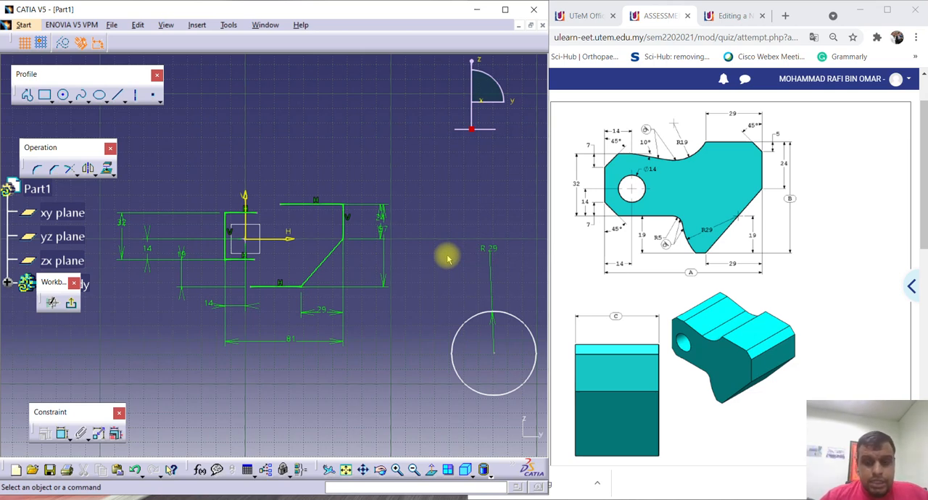
Make the circle's centre coincident with the slanted line and slide the circle so its centre lies between the line's endpoints.
click(494, 354)
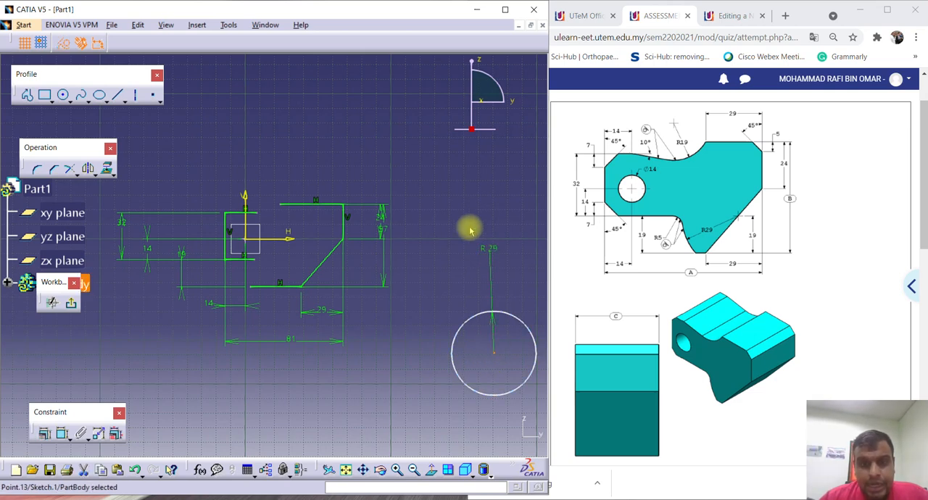
ctrl+click(329, 260)
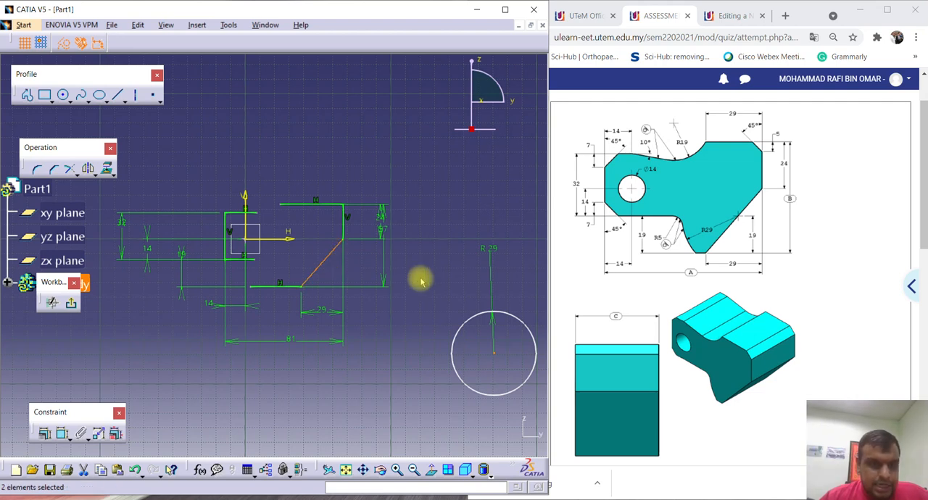
click(45, 434)
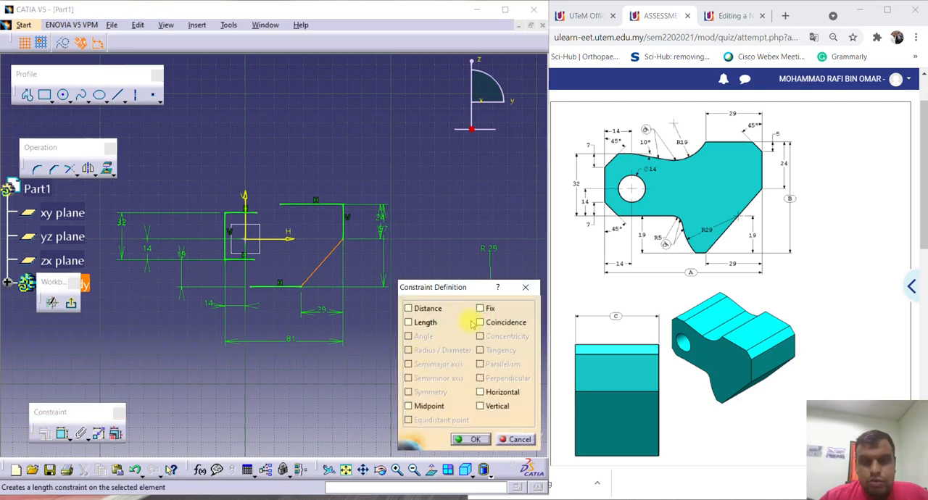
click(481, 322)
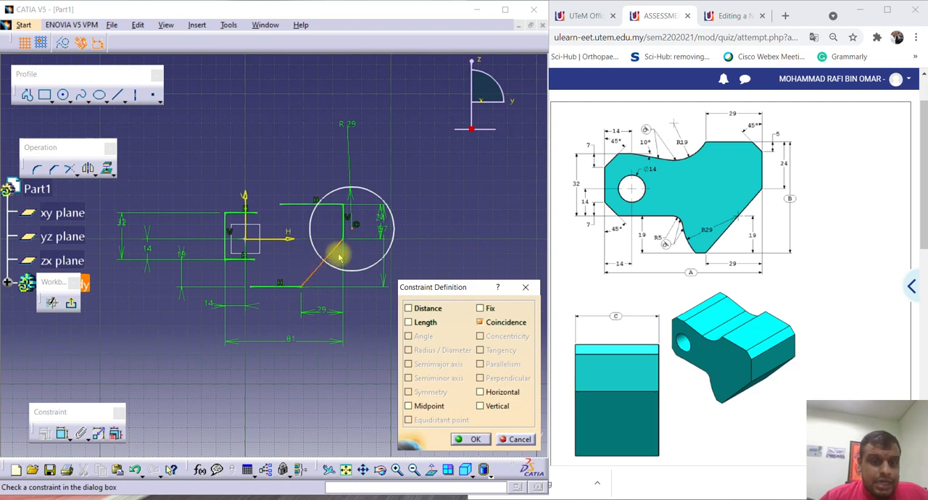
click(471, 440)
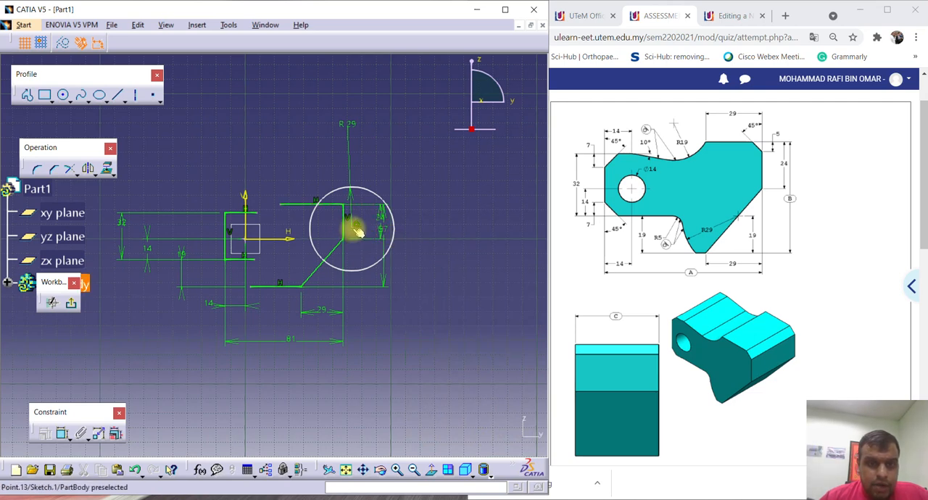
drag(353, 230, 327, 264)
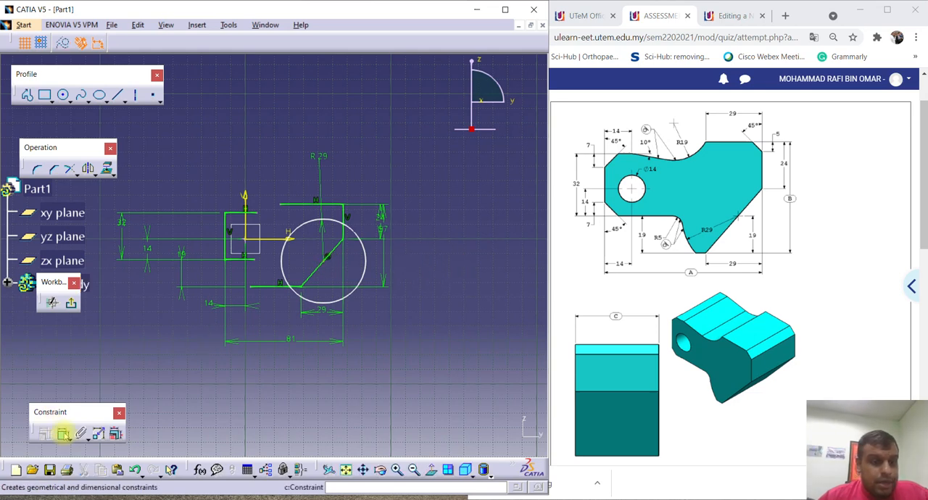
Dimension the height of the circle's centre above the lowest horizontal line and set it to 19 mm.
click(64, 434)
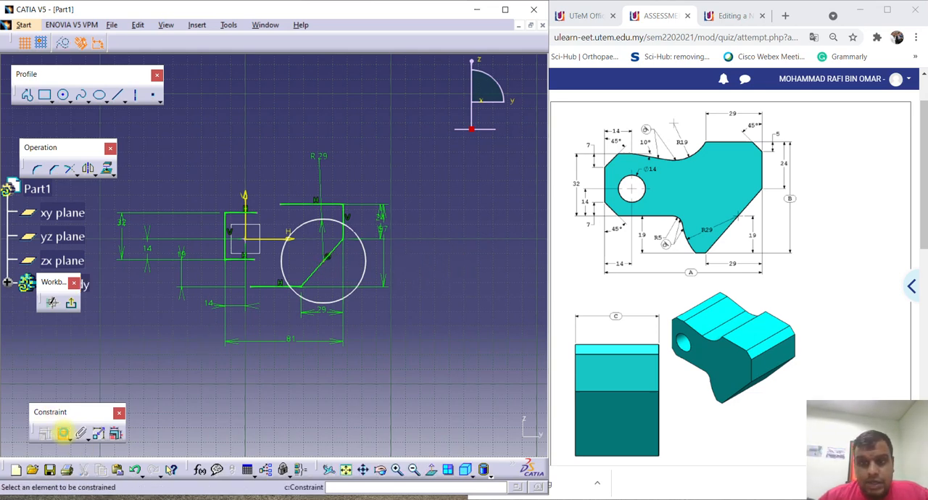
click(273, 287)
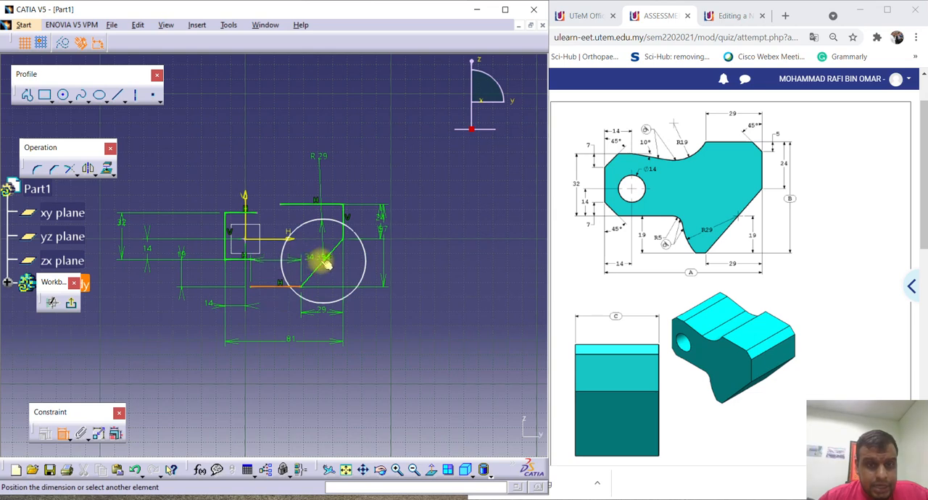
click(326, 261)
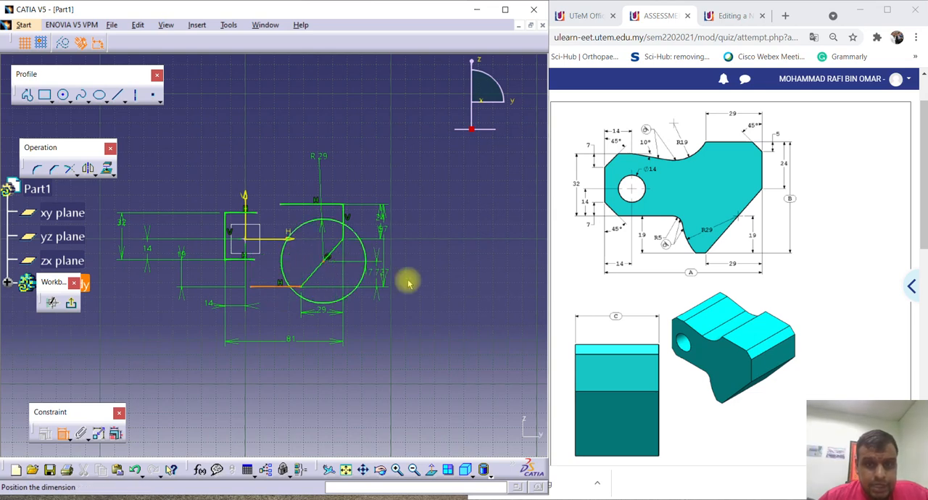
click(459, 282)
double_click(462, 279)
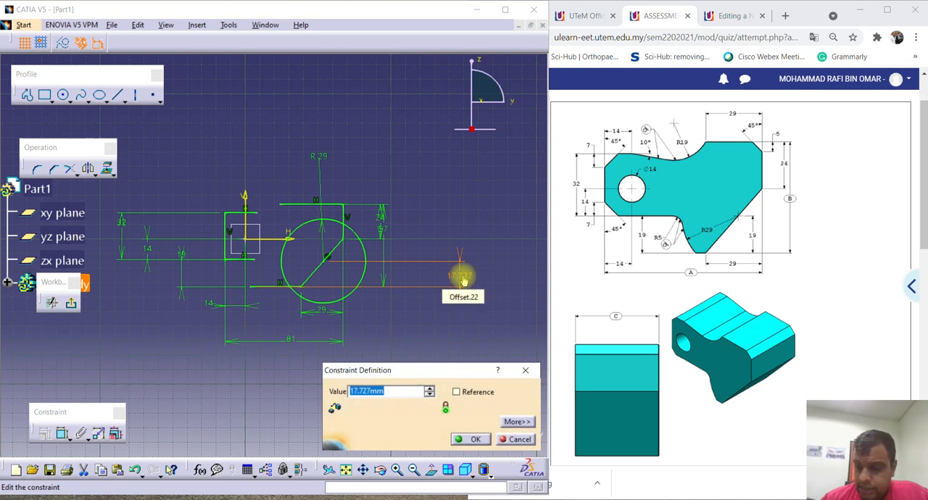
text(19)
key(Return)
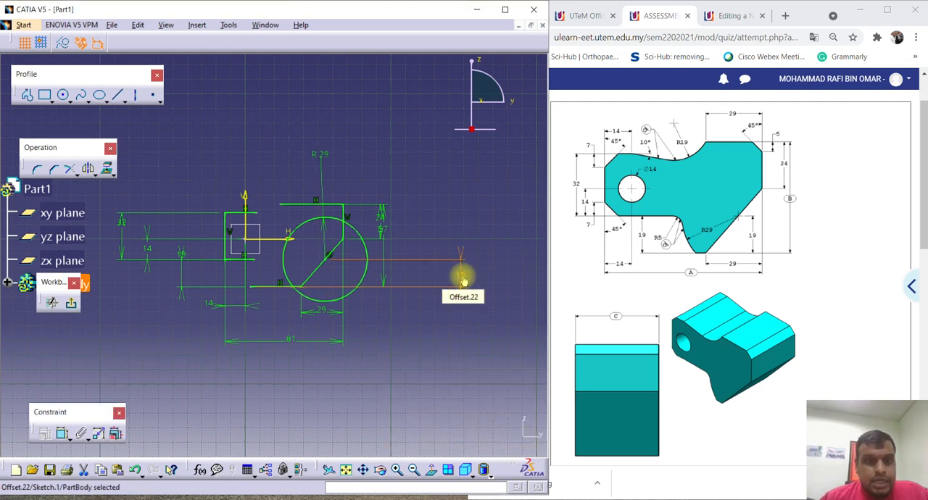
Lengthen the horizontal line at the foot of the first vertical line until its free end lies just inside the R29 circle.
middle_drag(179, 262, 202, 240)
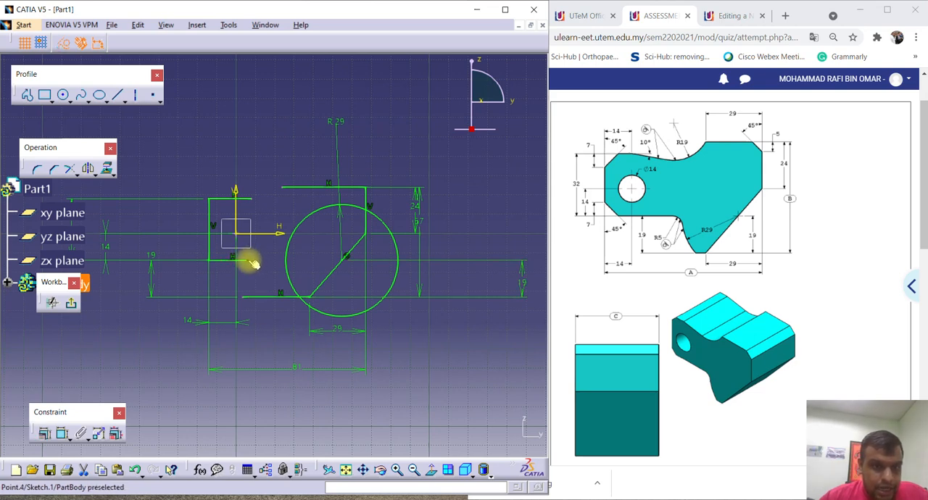
drag(252, 263, 294, 269)
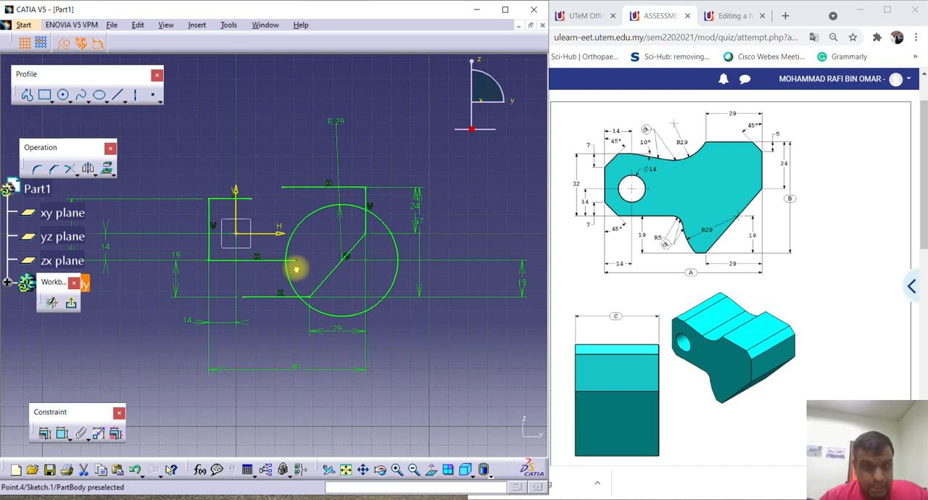
Extend the horizontal line at the foot of the first vertical line slightly further inside the R29 circle.
drag(295, 269, 299, 268)
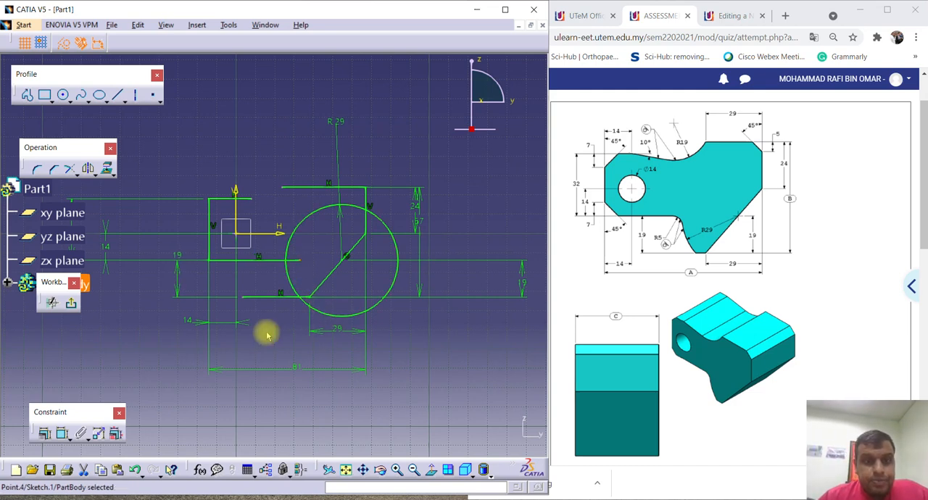
middle_drag(239, 323, 264, 311)
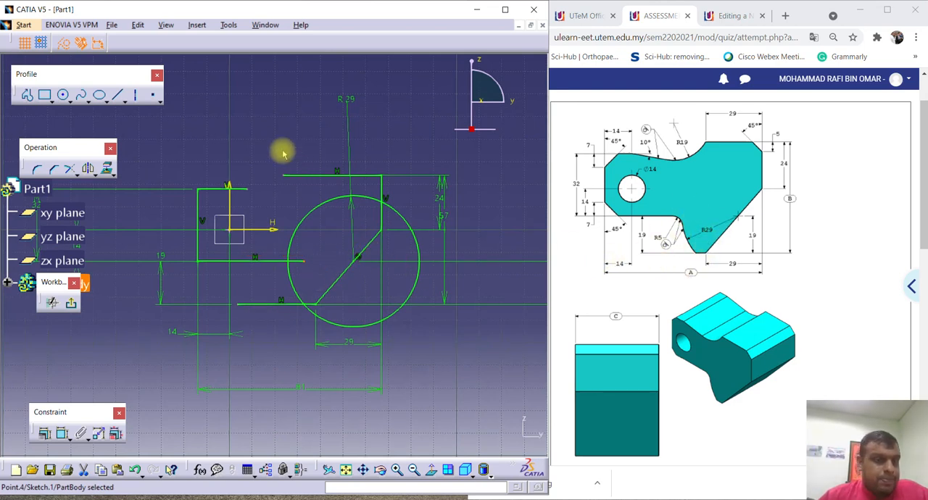
click(256, 120)
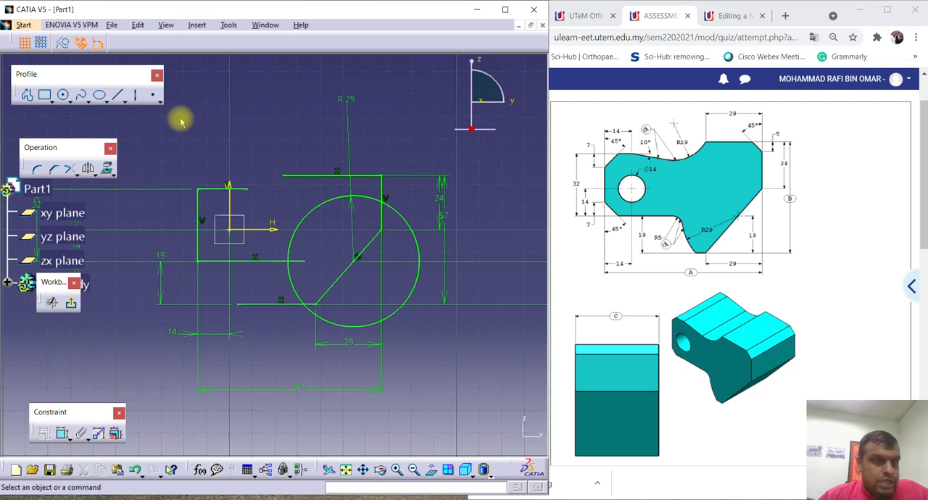
Quick Trim the R29 circle to the arc between the two lower horizontal lines and remove both lines' overhanging ends.
click(76, 174)
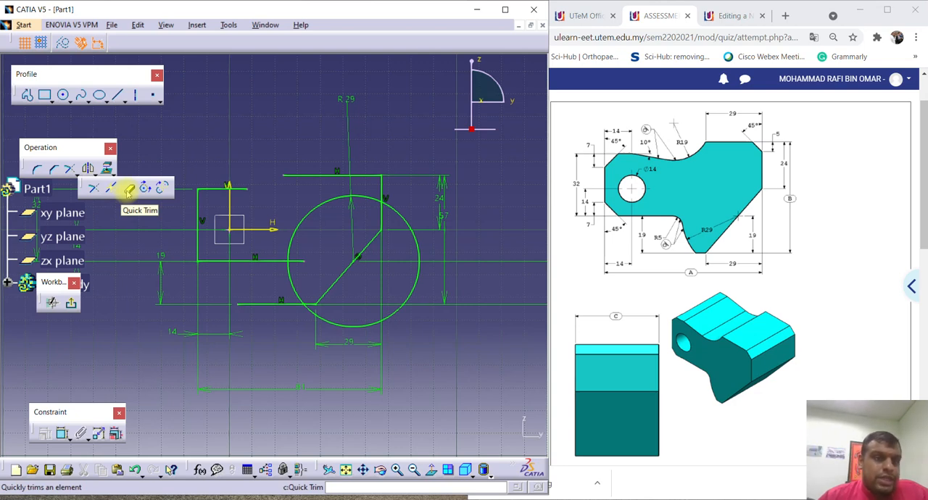
click(128, 188)
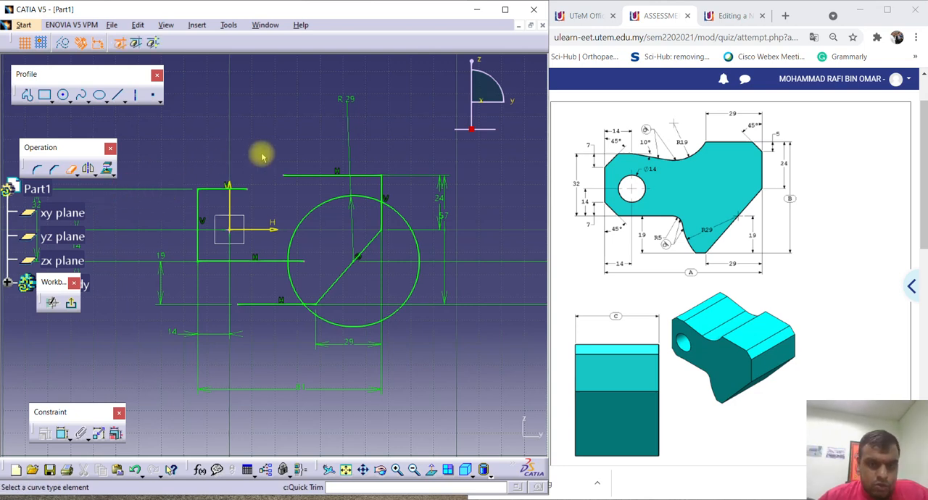
ctrl+middle_drag(272, 329, 298, 288)
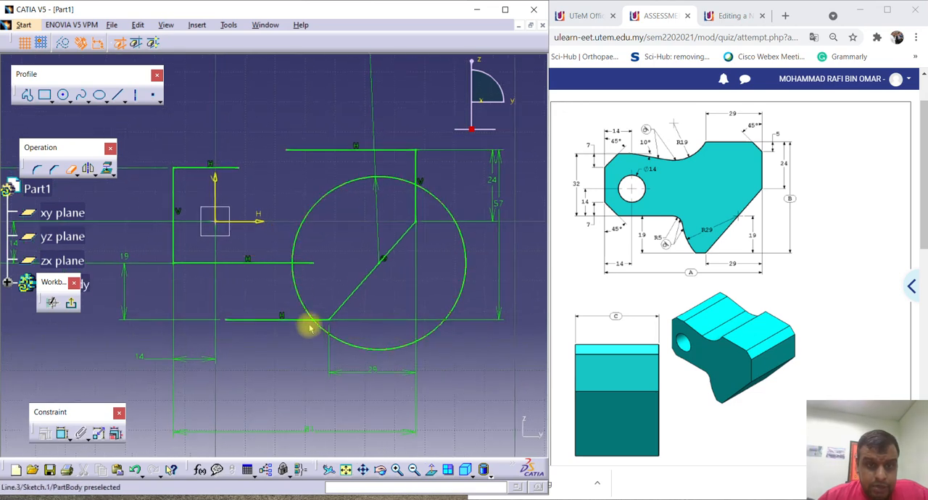
click(325, 333)
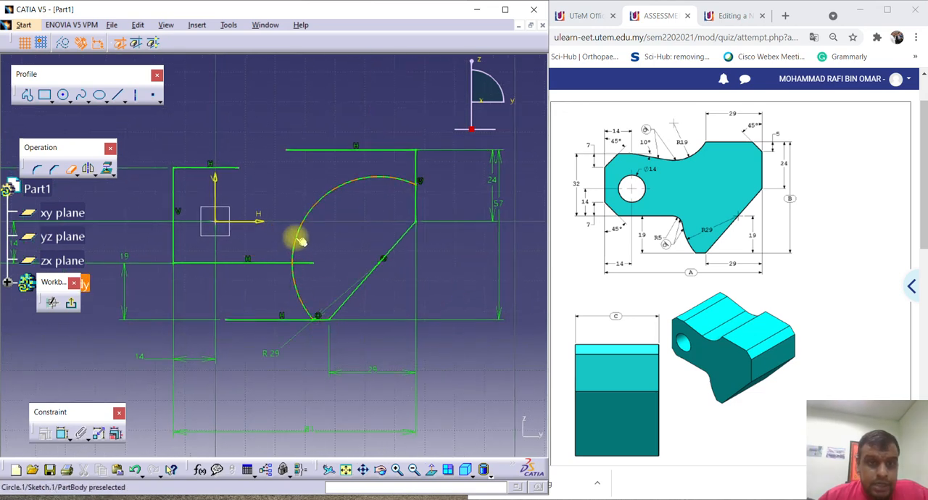
click(304, 263)
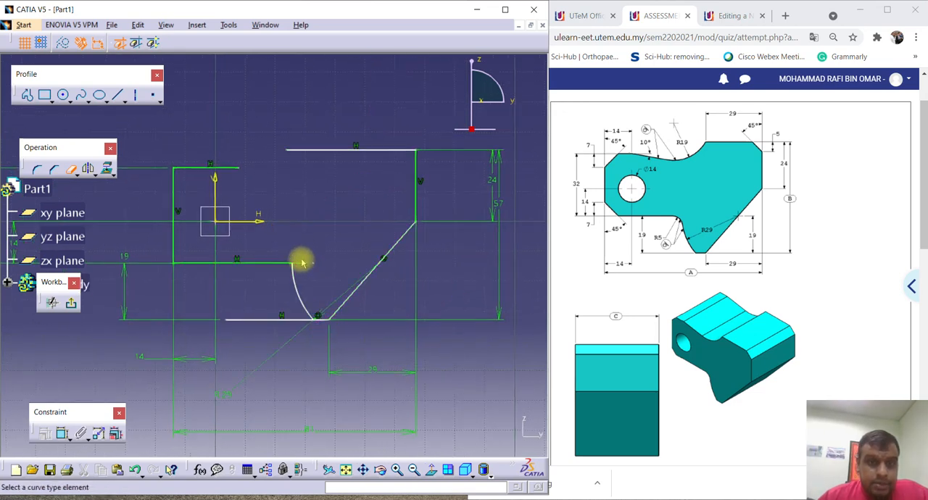
click(268, 324)
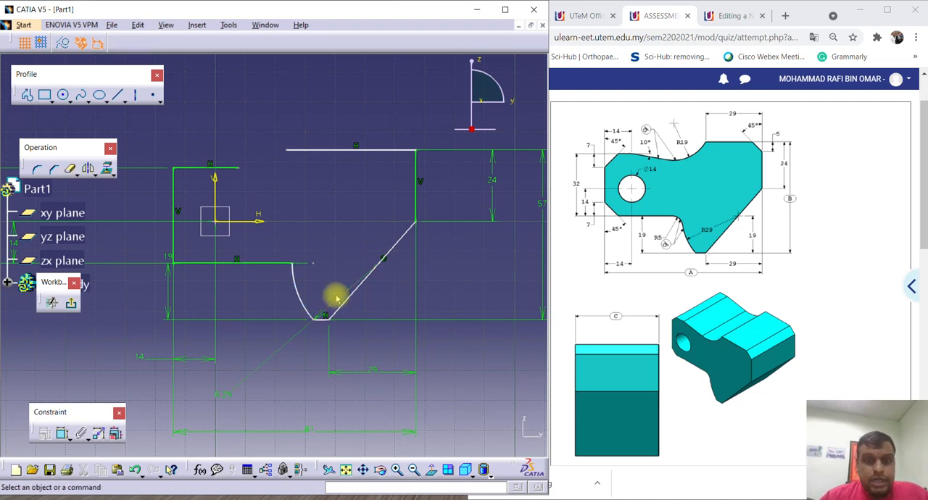
Delete the 19 mm dimension beside the vertical line and dimension the height between the horizontal line and the short lowest line again.
mouse_move(358, 280)
middle_down()
mouse_move(333, 268)
mouse_move(348, 244)
middle_up()
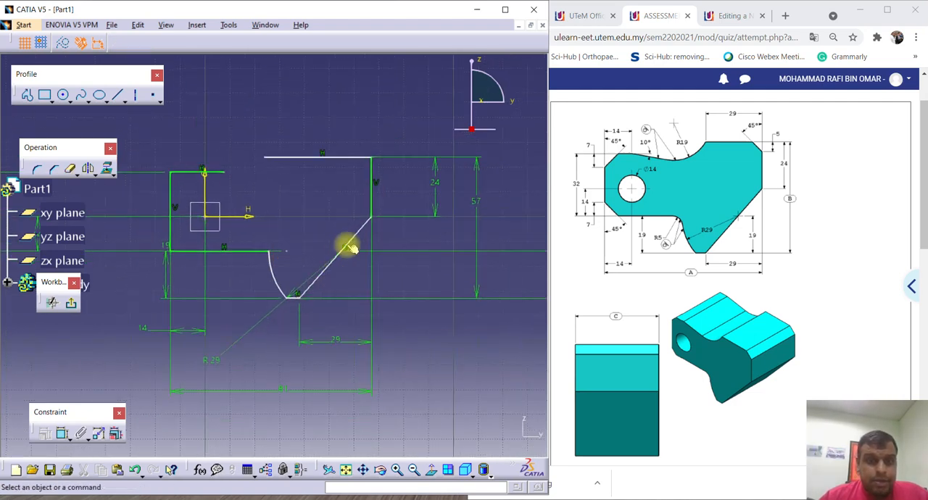
mouse_move(460, 253)
middle_down()
mouse_move(330, 270)
mouse_move(341, 265)
middle_up()
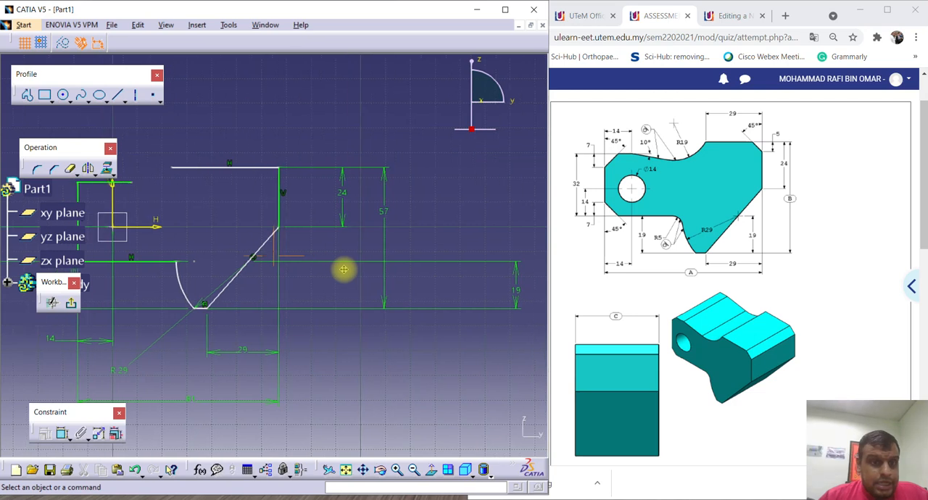
mouse_move(239, 324)
middle_down()
mouse_move(249, 310)
mouse_move(292, 314)
mouse_move(290, 328)
middle_up()
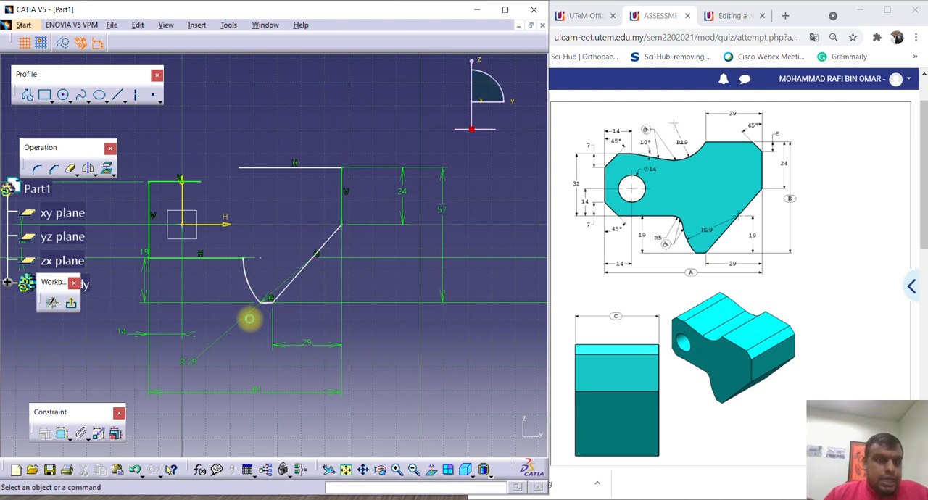
click(142, 284)
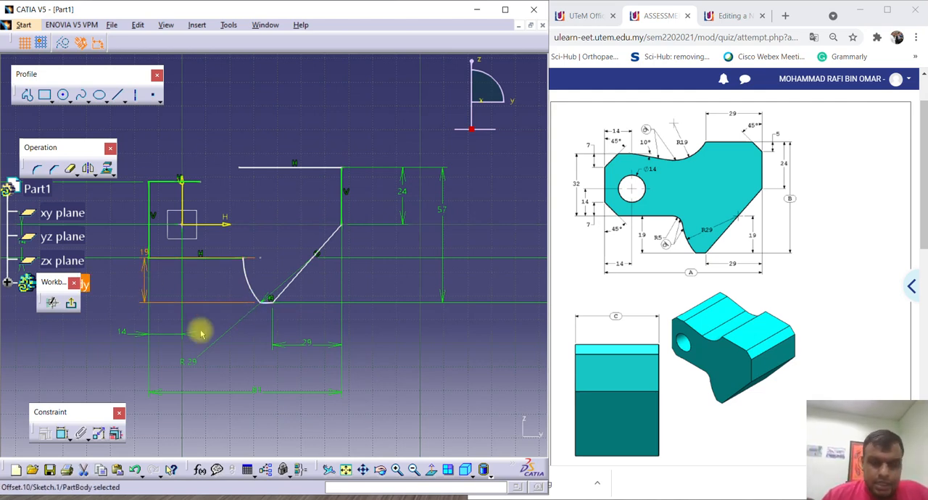
key(Delete)
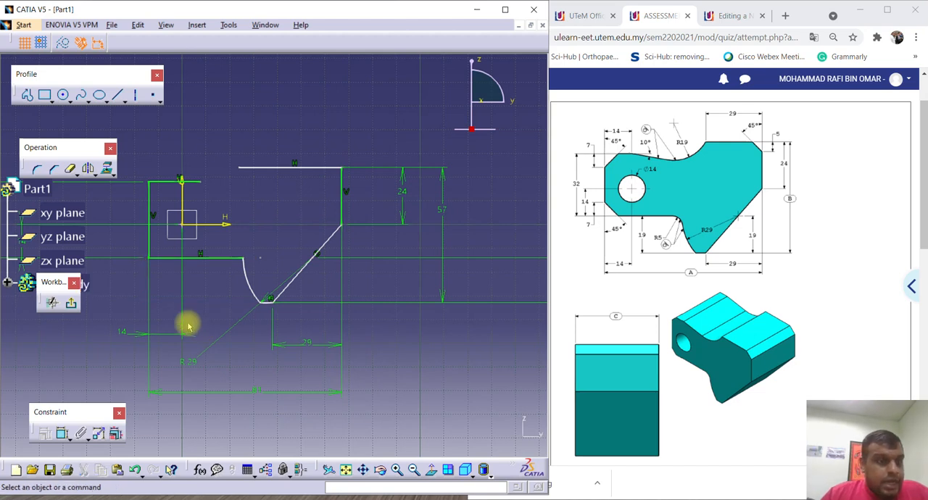
click(60, 434)
click(207, 258)
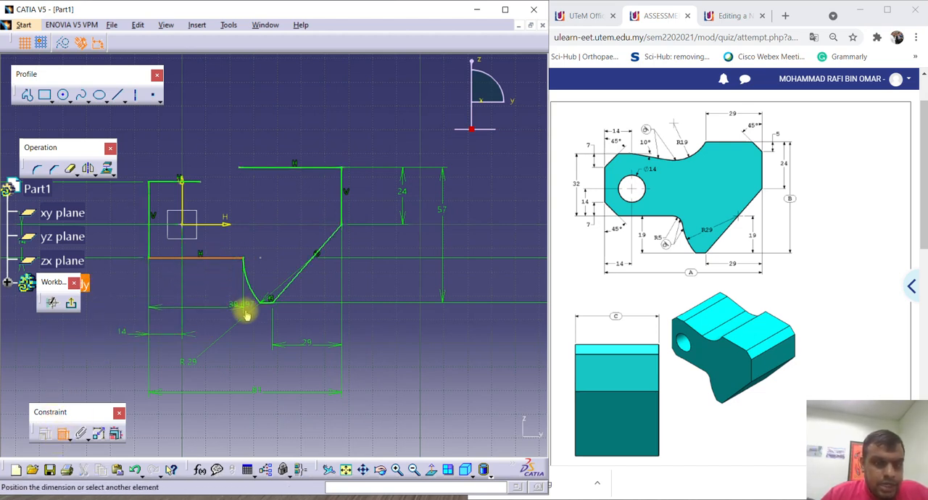
click(267, 300)
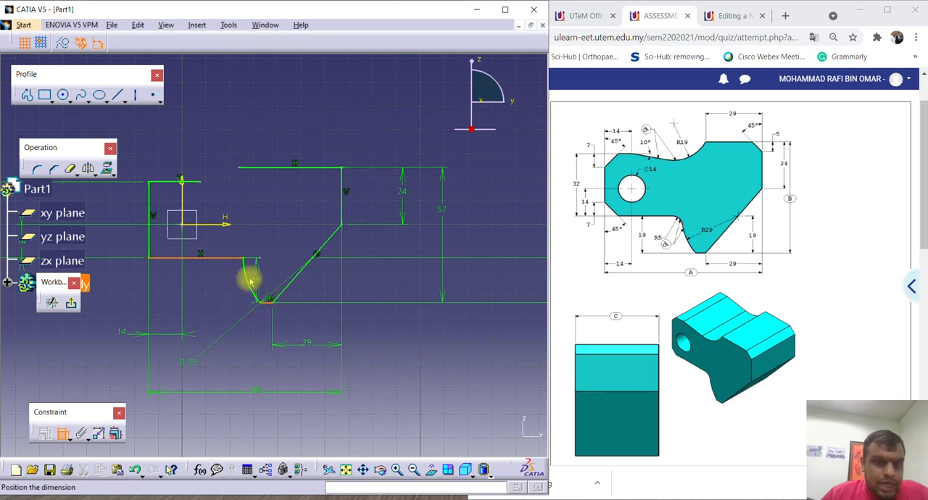
click(141, 282)
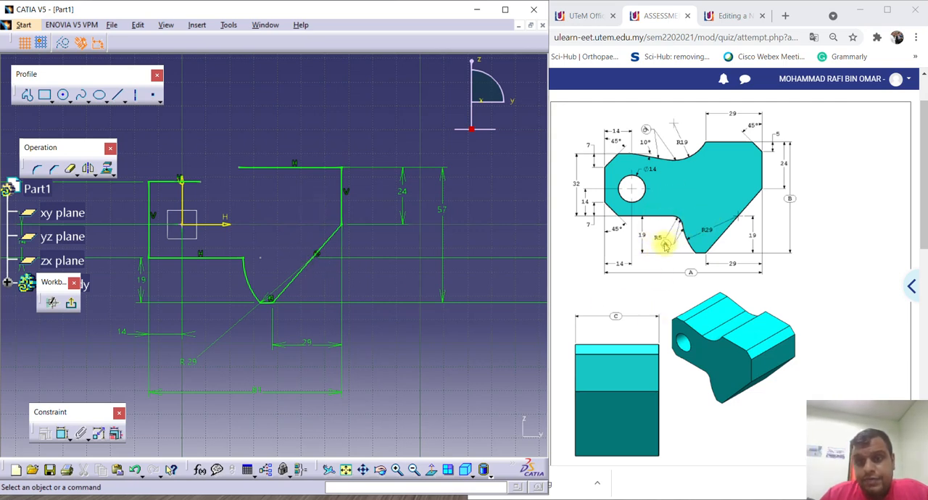
Round the corner between the horizontal line and the R29 arc with a 5 mm radius.
click(38, 171)
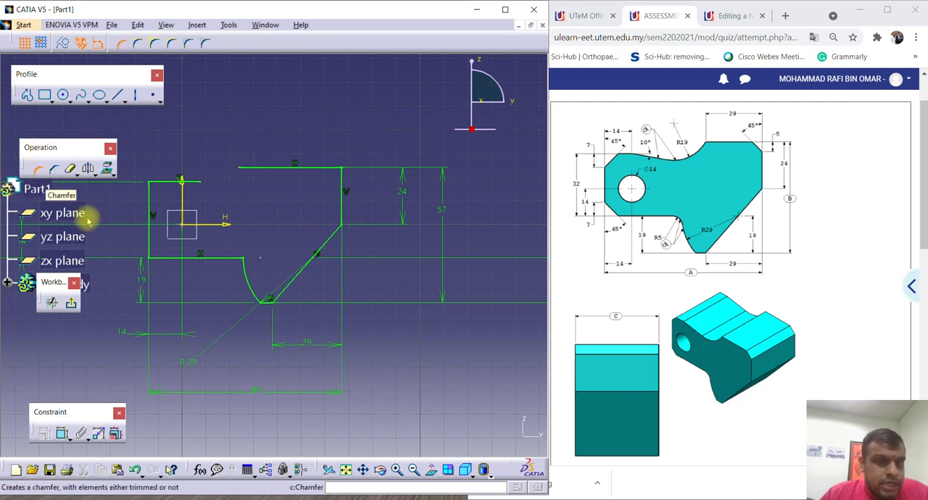
click(235, 263)
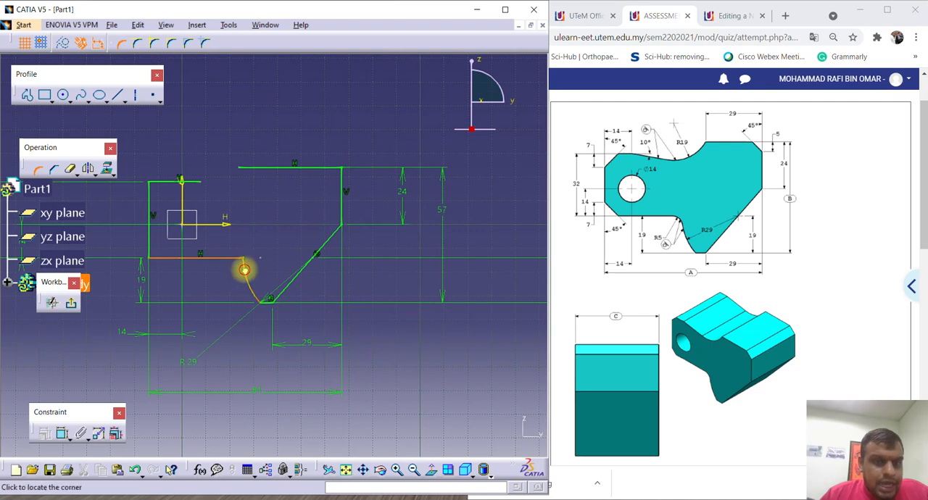
click(245, 272)
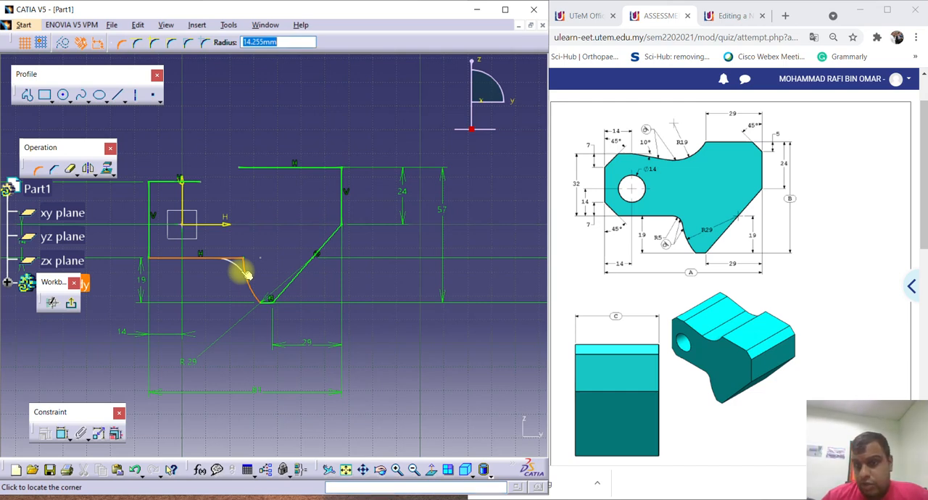
text(5)
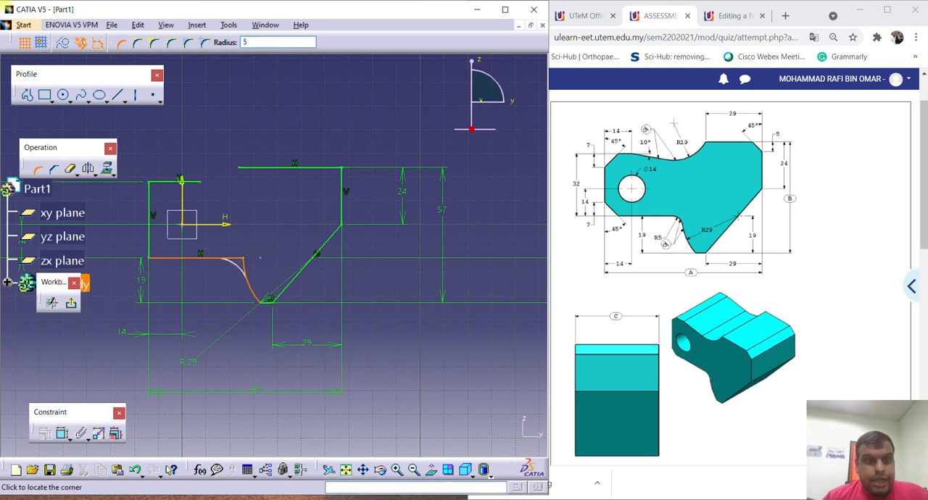
click(245, 272)
middle_drag(226, 288, 241, 244)
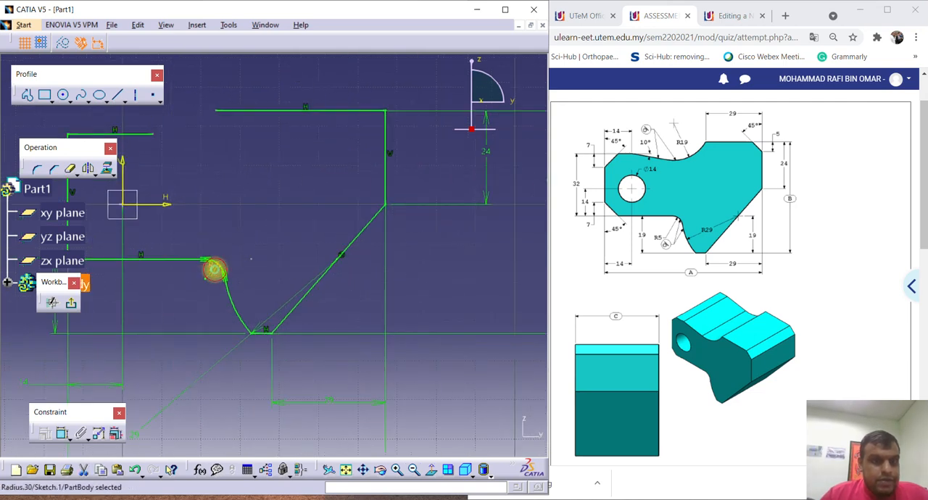
double_click(214, 266)
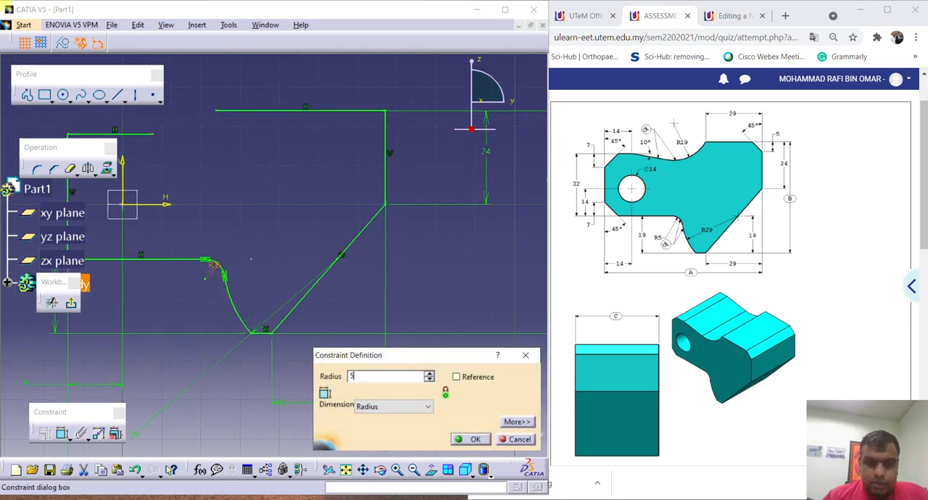
click(480, 441)
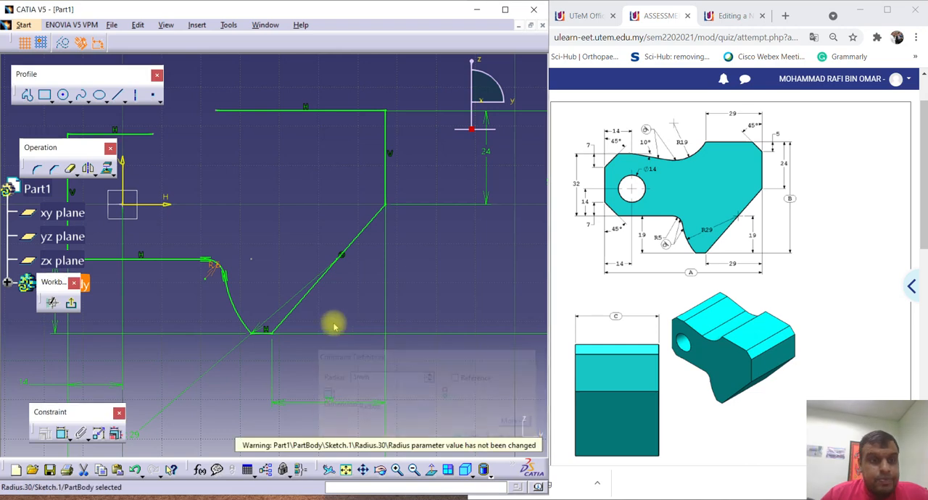
Dimension the horizontal distance from the first vertical line to the free end of its upper horizontal line and set it to 14 mm.
middle_drag(275, 242, 282, 265)
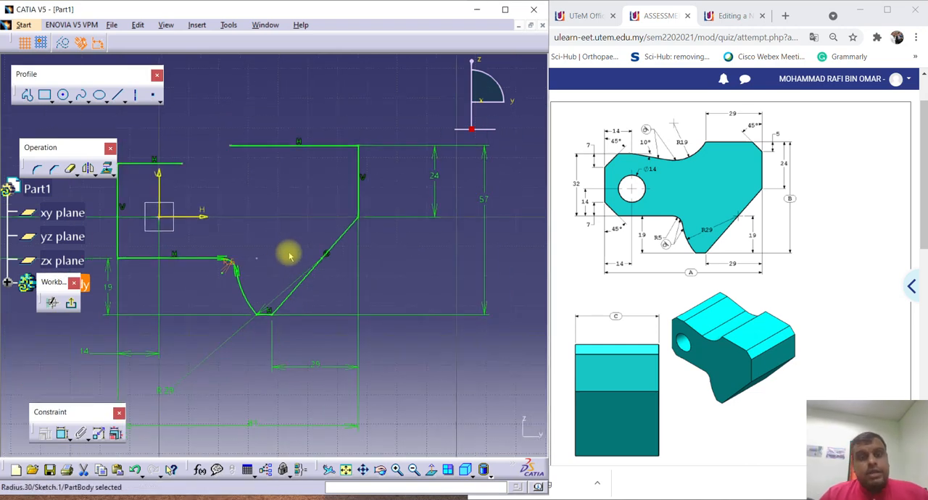
middle_drag(223, 225, 300, 269)
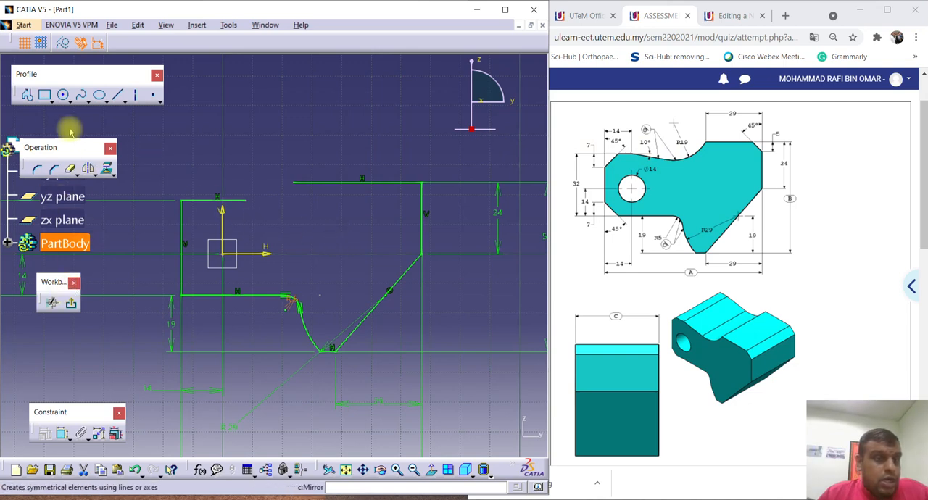
click(62, 433)
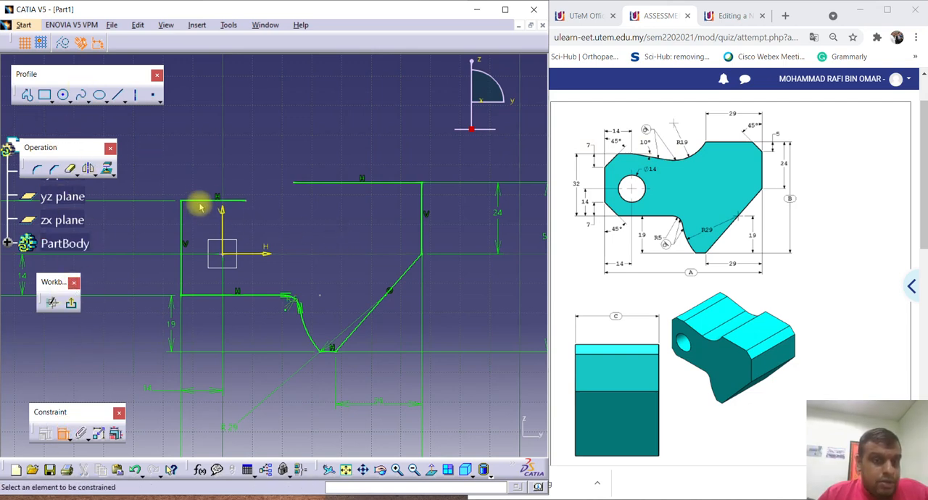
click(182, 241)
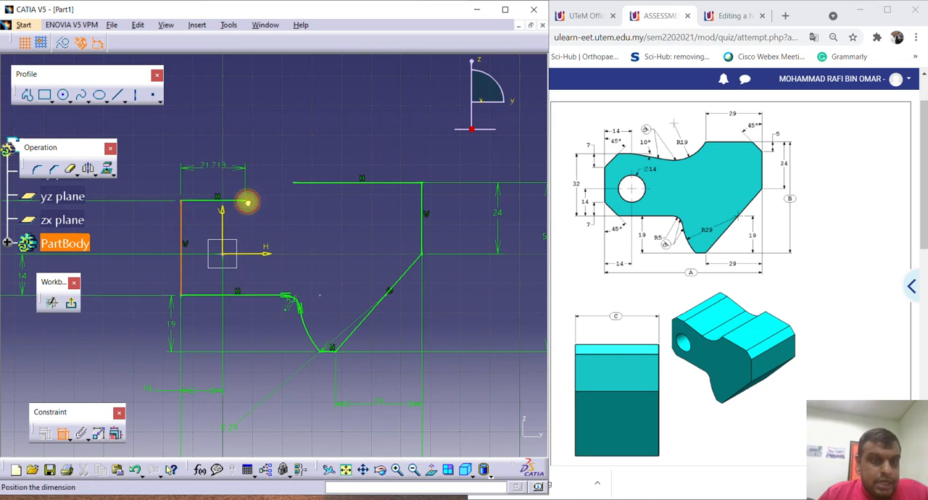
click(210, 144)
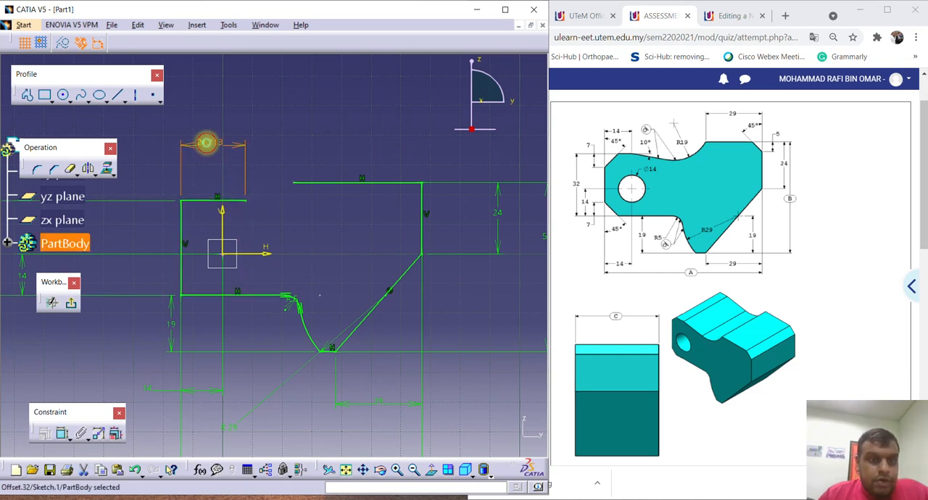
double_click(207, 144)
text(14)
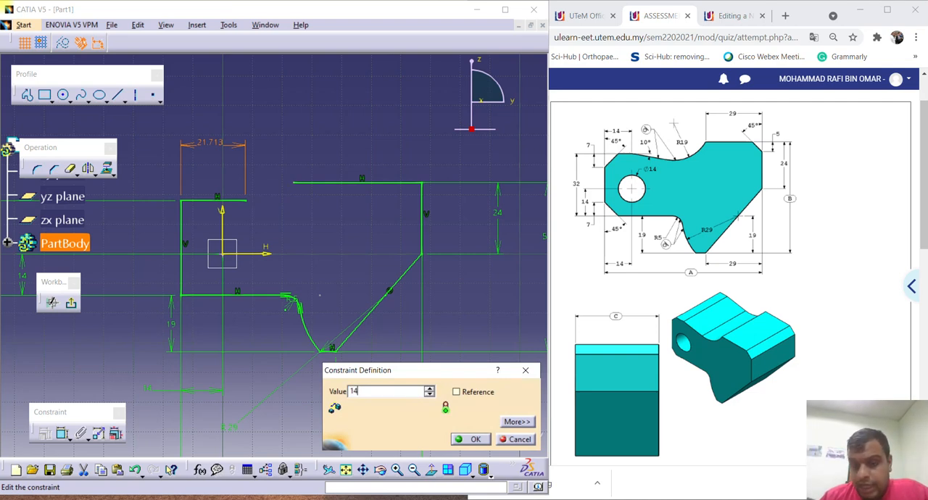
key(Return)
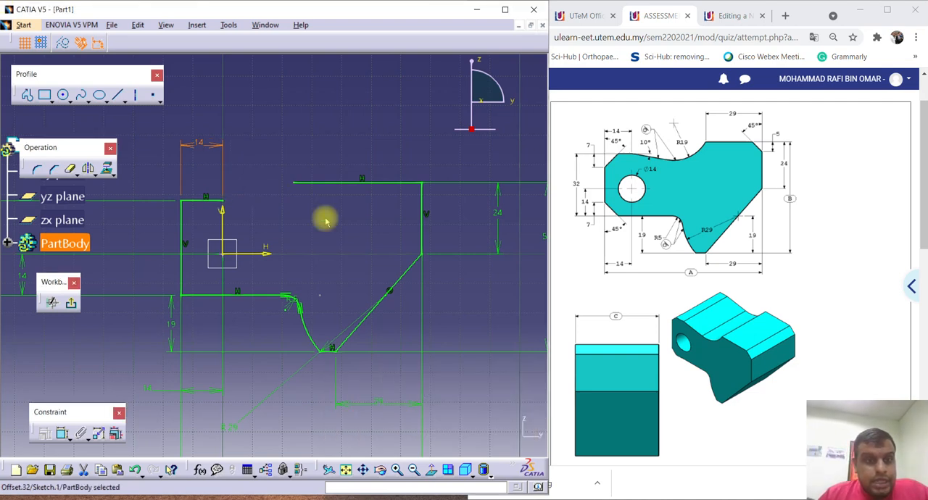
Draw a line about 36 mm long from the free end of the 14 mm upper horizontal line, sloping gently downward toward the sketch's middle.
middle_drag(331, 234, 342, 215)
click(338, 207)
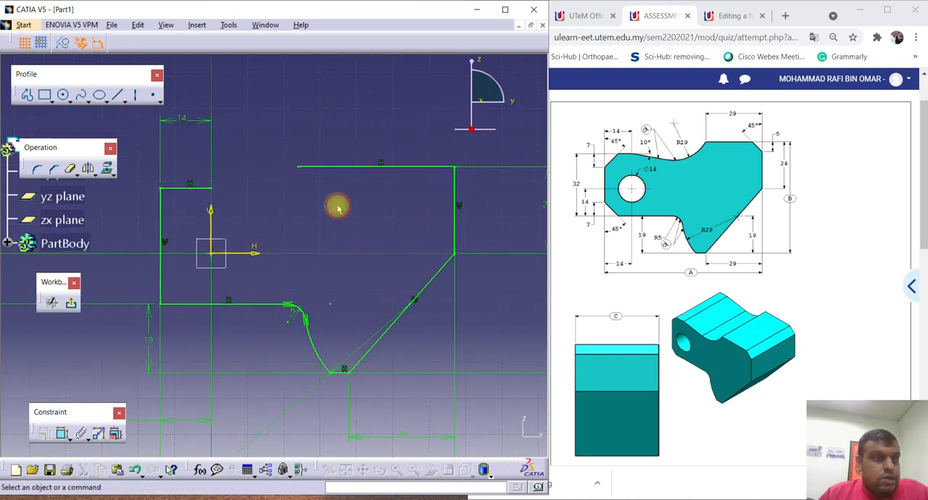
click(29, 99)
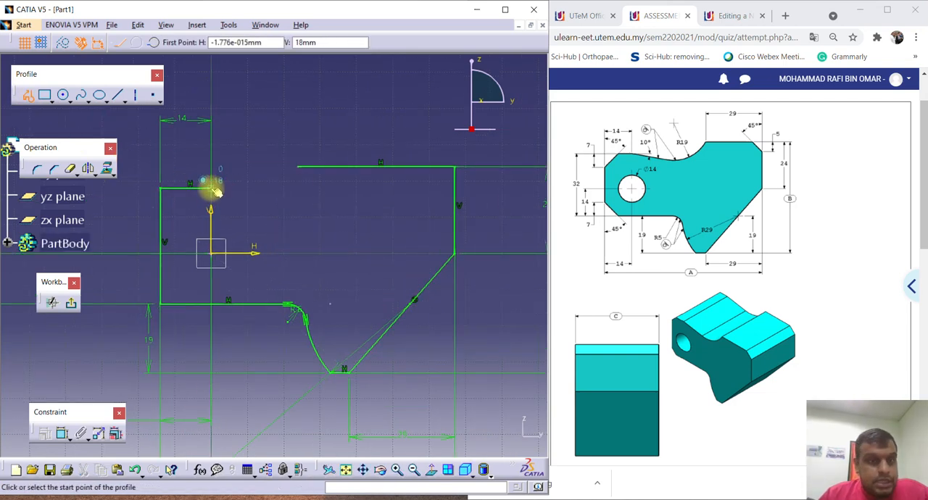
click(210, 188)
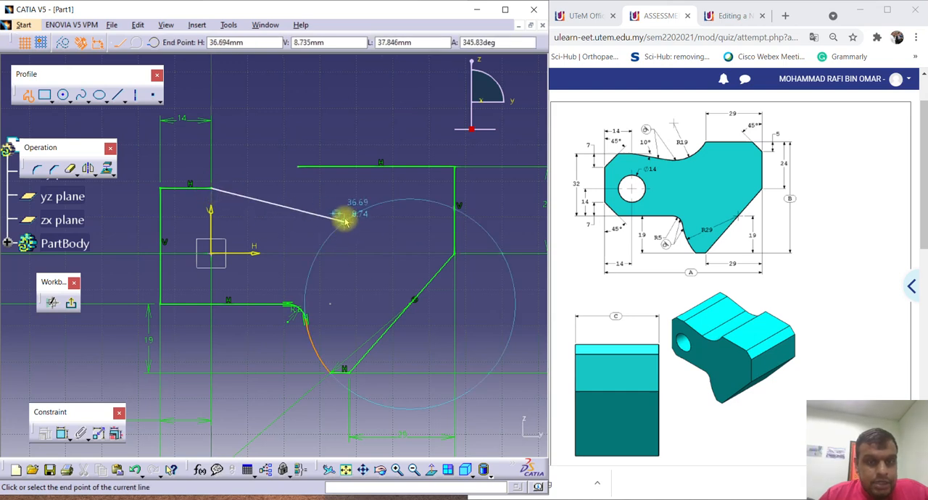
click(341, 210)
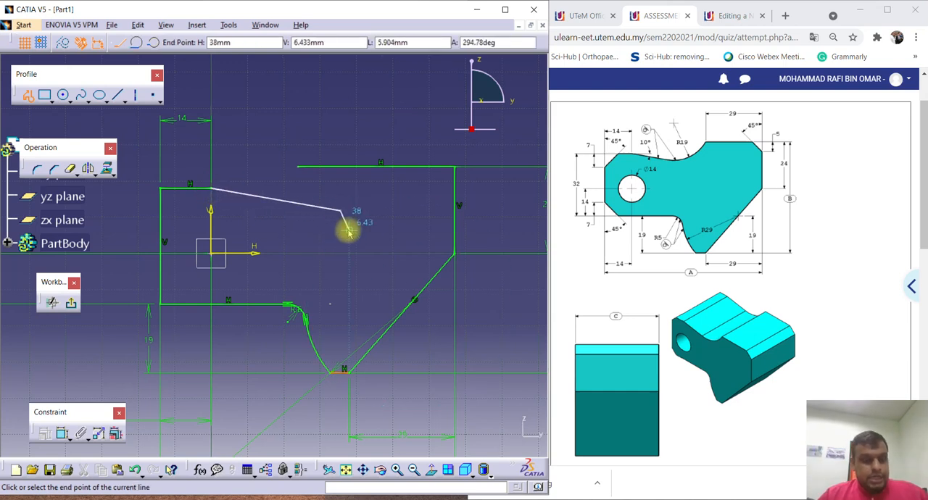
key(Escape)
middle_drag(269, 222, 311, 237)
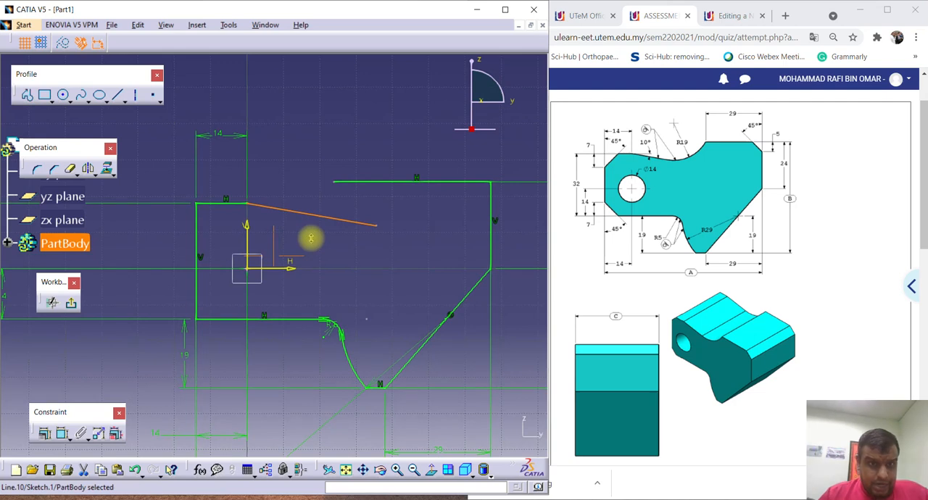
Dimension the angle between the sloped line and the 14 mm horizontal line, set it to 10 degrees and place the dimension clear of the line.
click(281, 135)
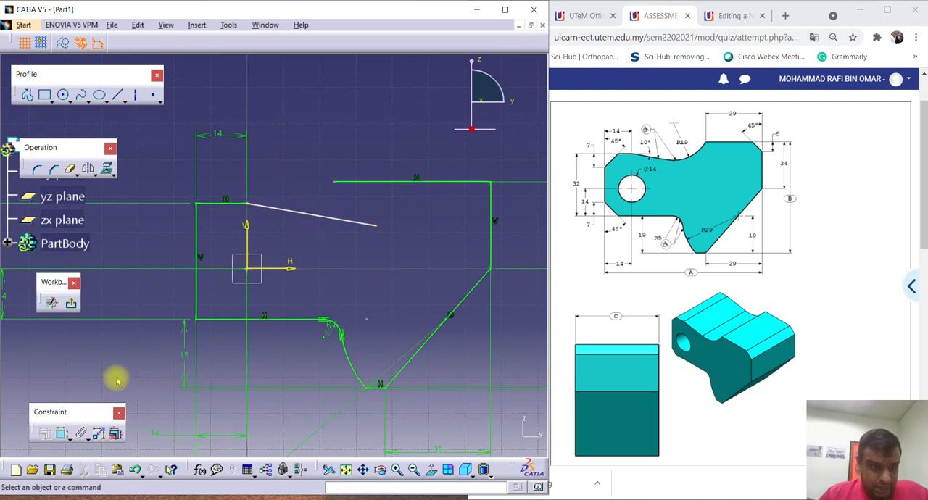
click(62, 433)
click(323, 216)
click(228, 203)
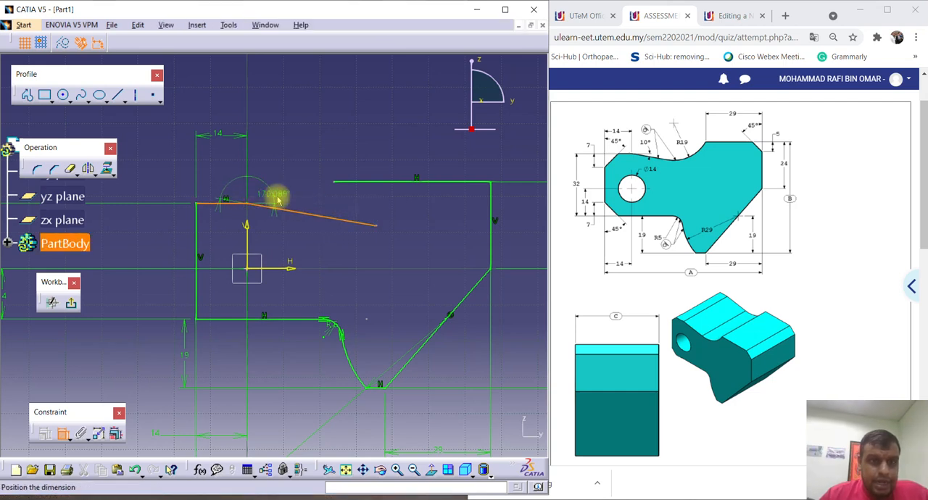
click(330, 210)
double_click(331, 208)
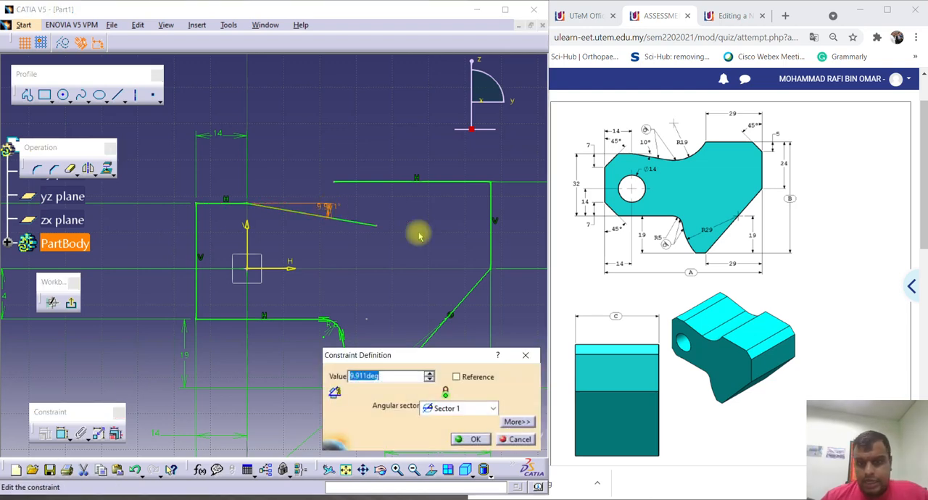
text(10)
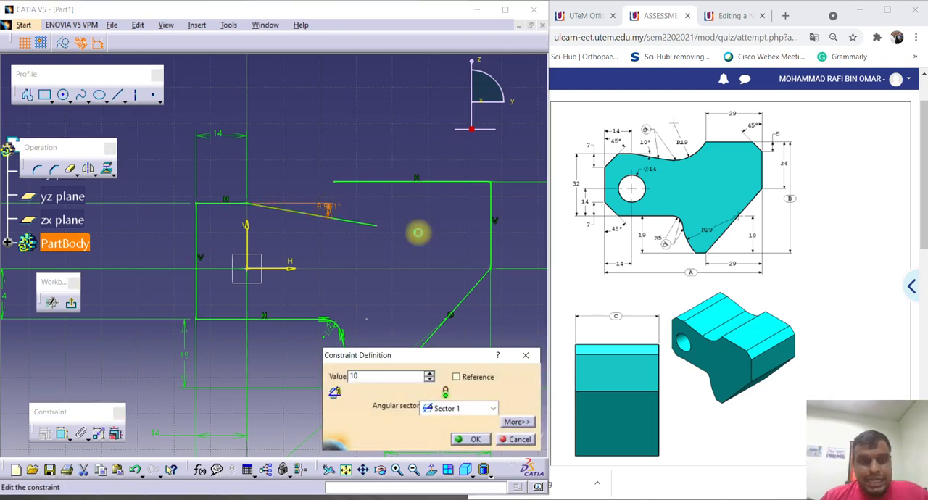
key(Return)
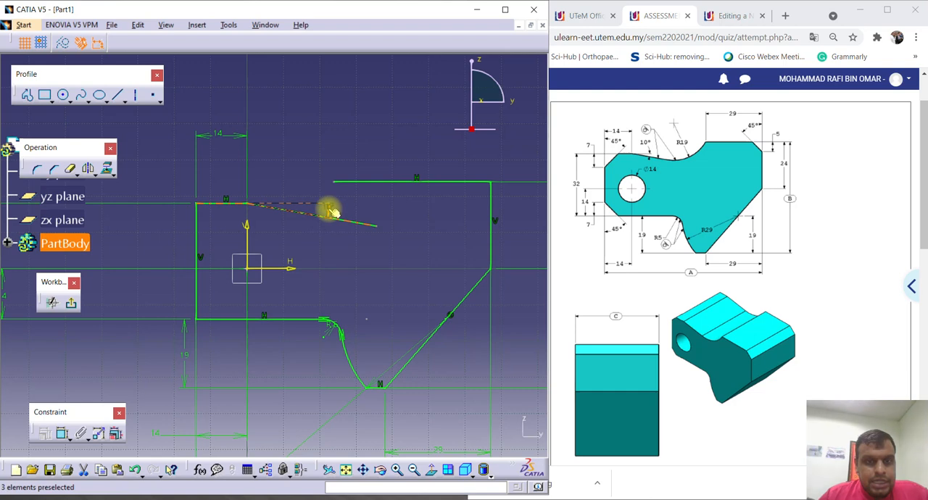
drag(328, 209, 357, 211)
click(408, 225)
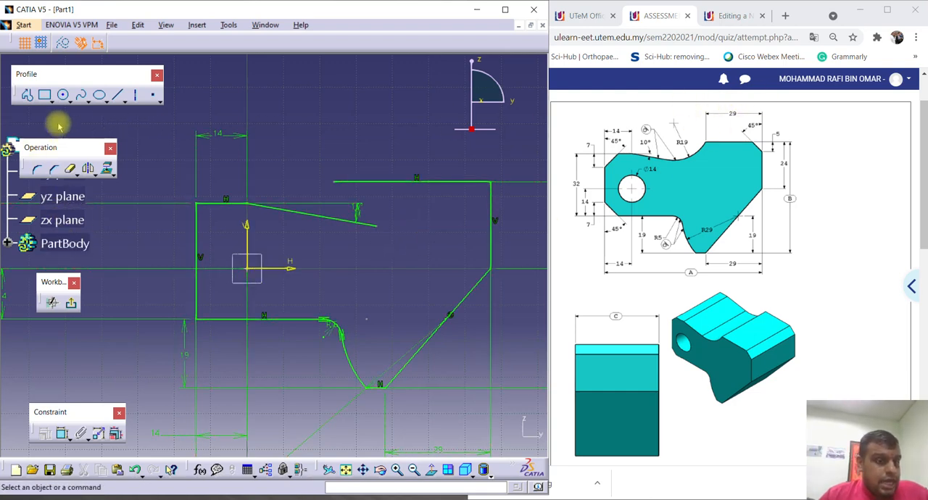
Dimension the horizontal distance from the far vertical line to the free end of the topmost horizontal line and set it to 29 mm.
click(59, 434)
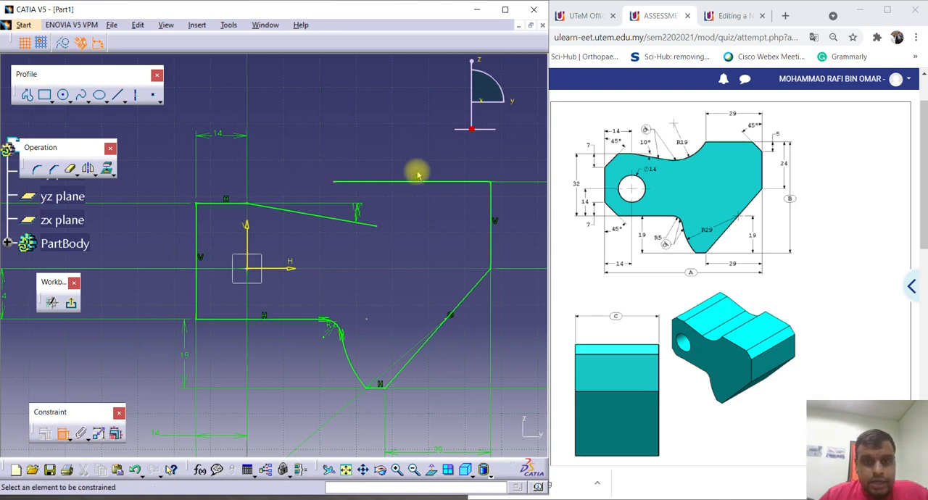
click(491, 191)
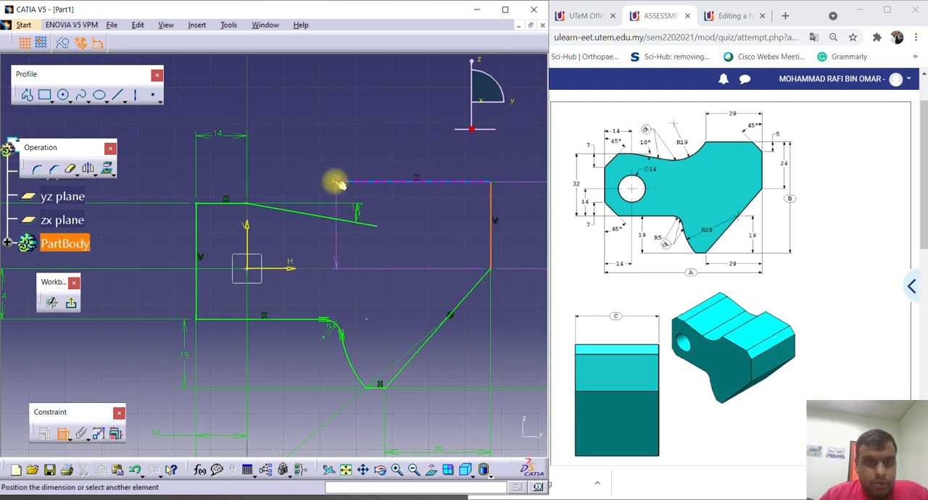
click(334, 183)
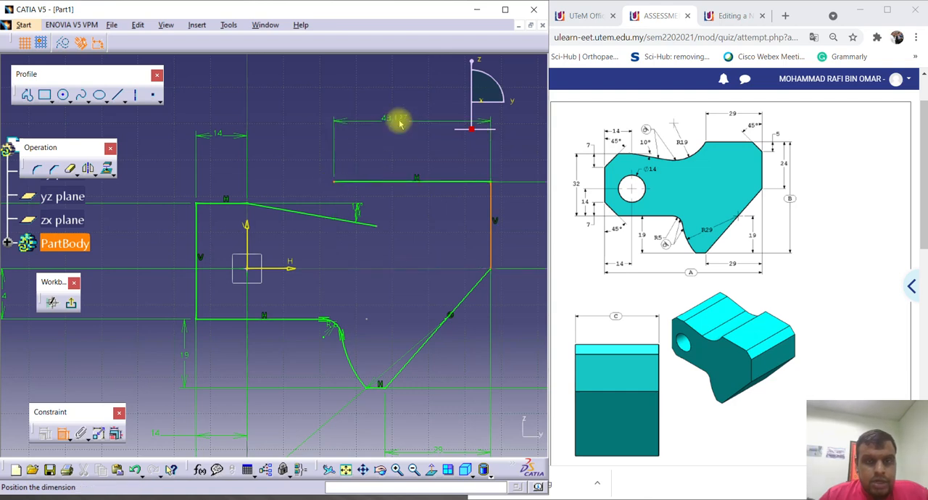
double_click(410, 116)
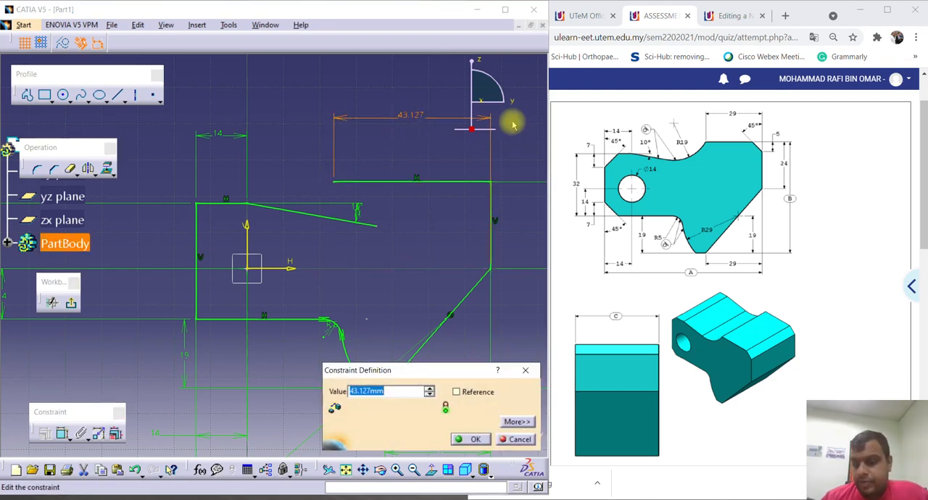
text(29)
key(Return)
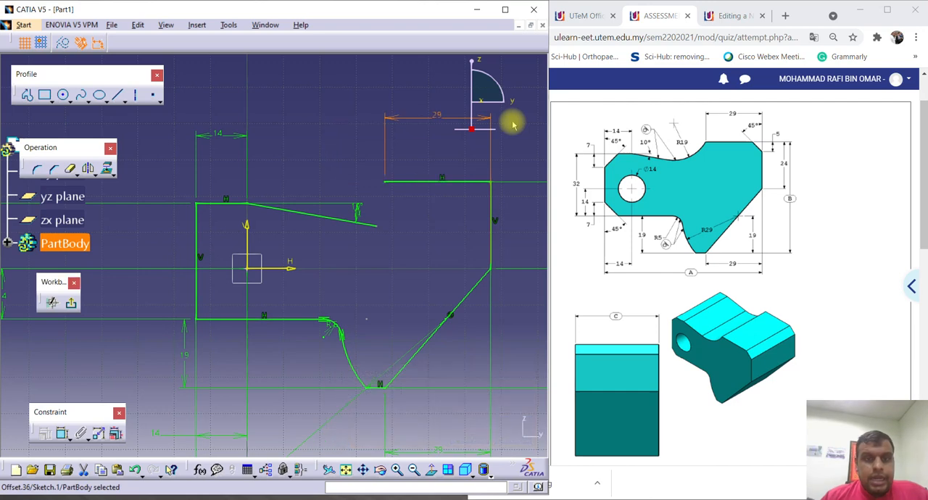
Draw a circle of about 16 mm radius in the empty space above the profile.
mouse_move(348, 170)
middle_down()
mouse_move(325, 221)
mouse_move(311, 224)
mouse_move(285, 205)
middle_up()
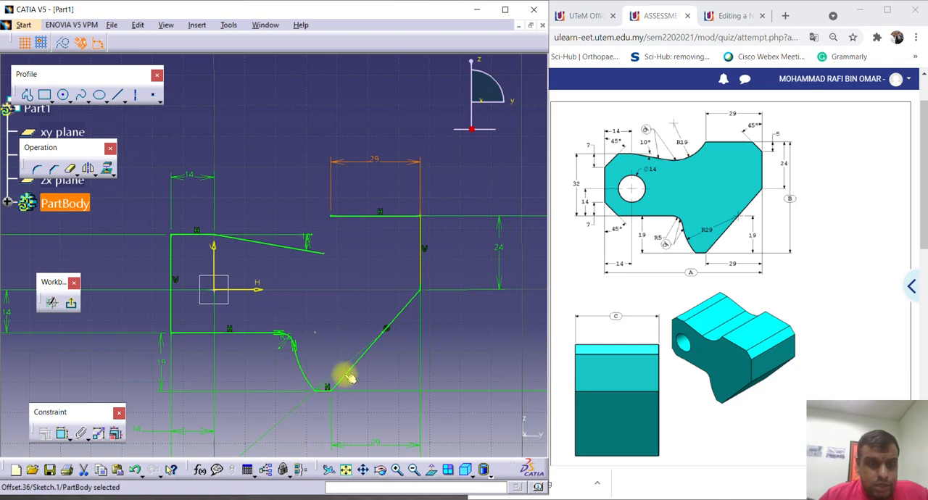
mouse_move(332, 238)
middle_down()
mouse_move(408, 254)
mouse_move(407, 280)
middle_up()
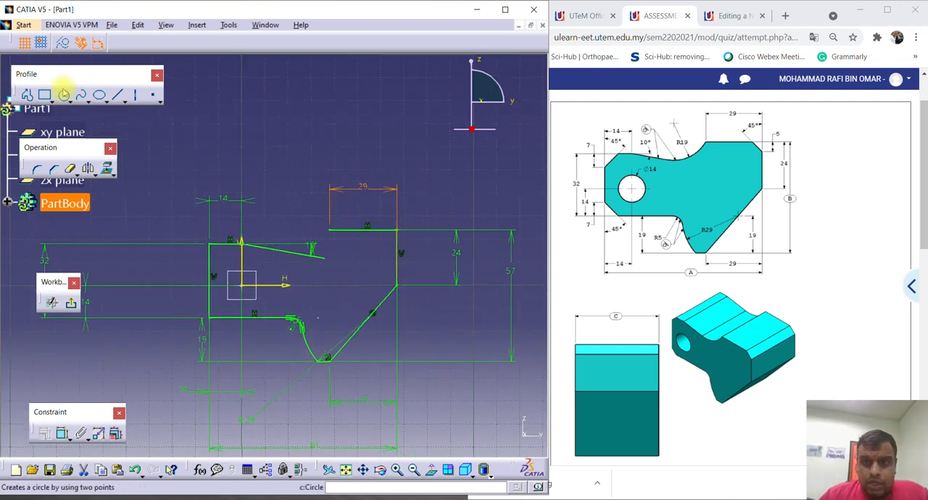
click(64, 94)
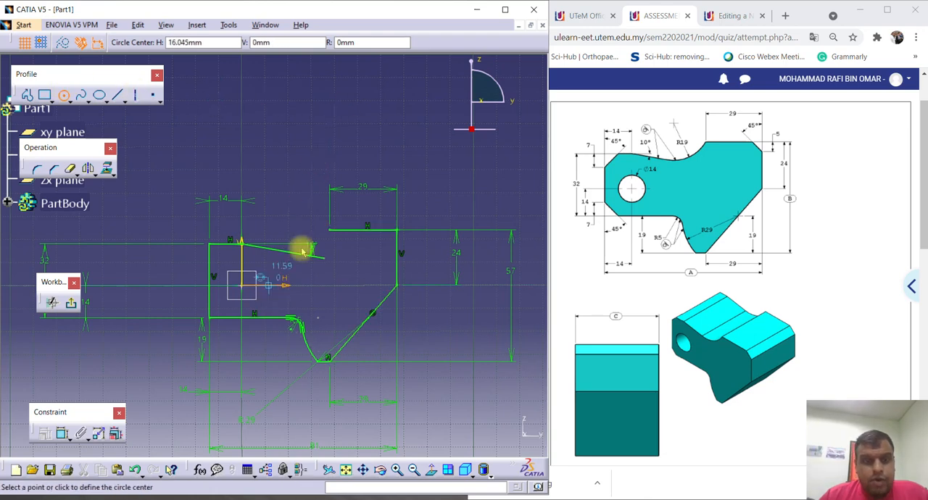
middle_drag(346, 136, 350, 180)
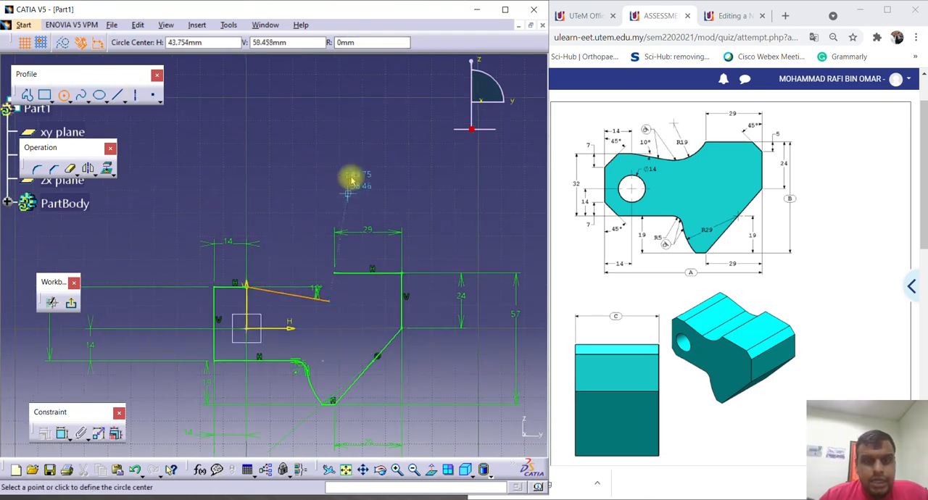
click(414, 116)
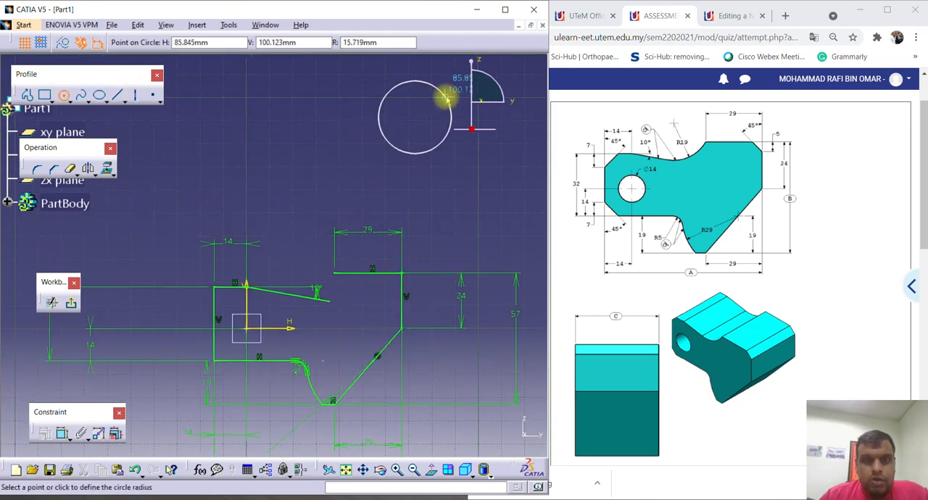
click(442, 93)
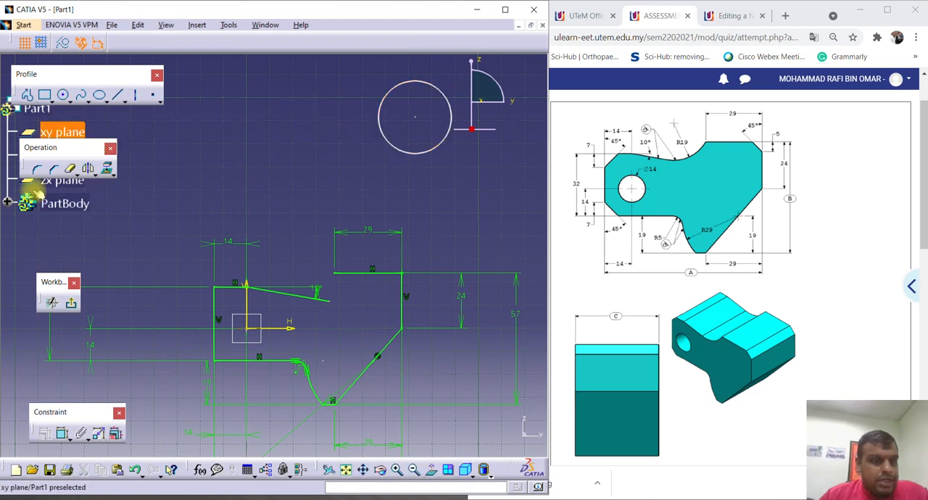
Dimension the new circle's radius and set it to 19 mm.
click(62, 433)
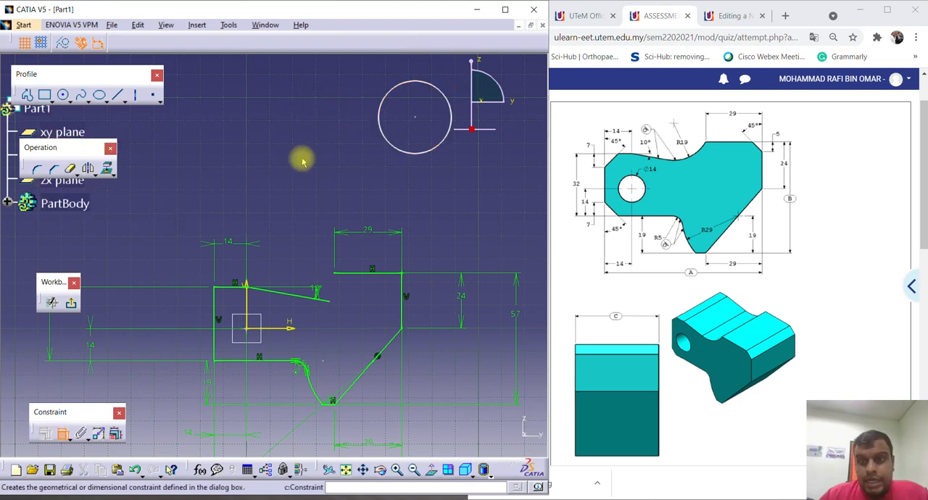
click(389, 144)
click(319, 119)
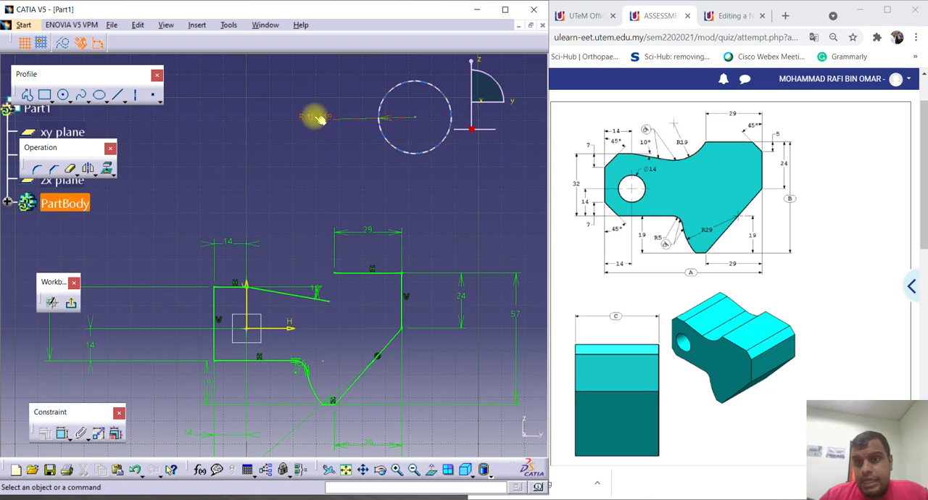
double_click(318, 120)
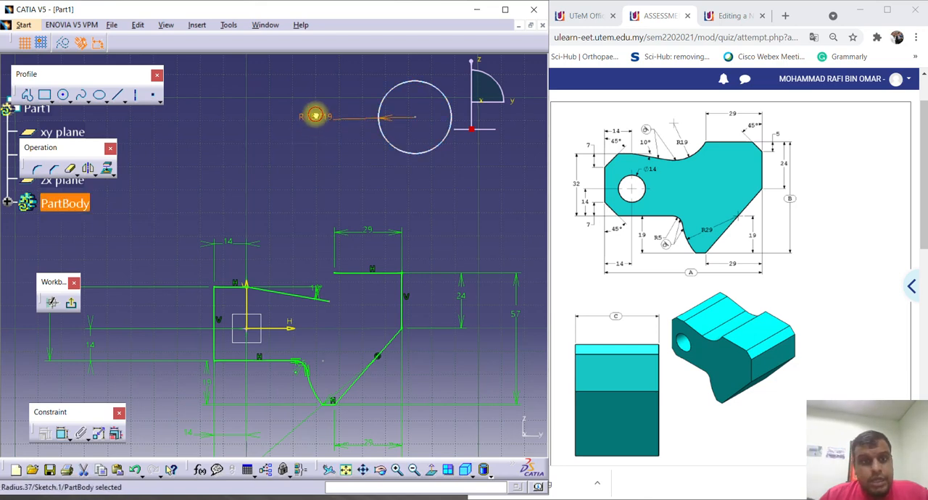
text(1)
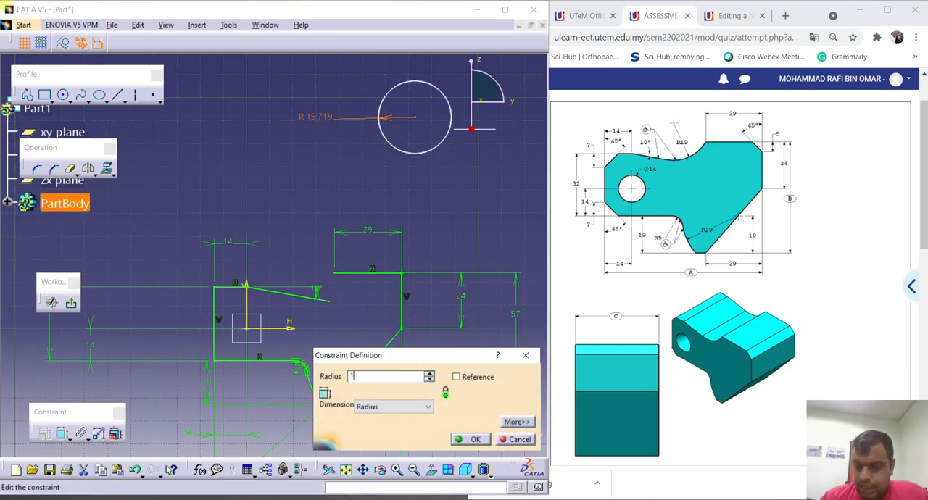
text(9)
key(Return)
click(363, 171)
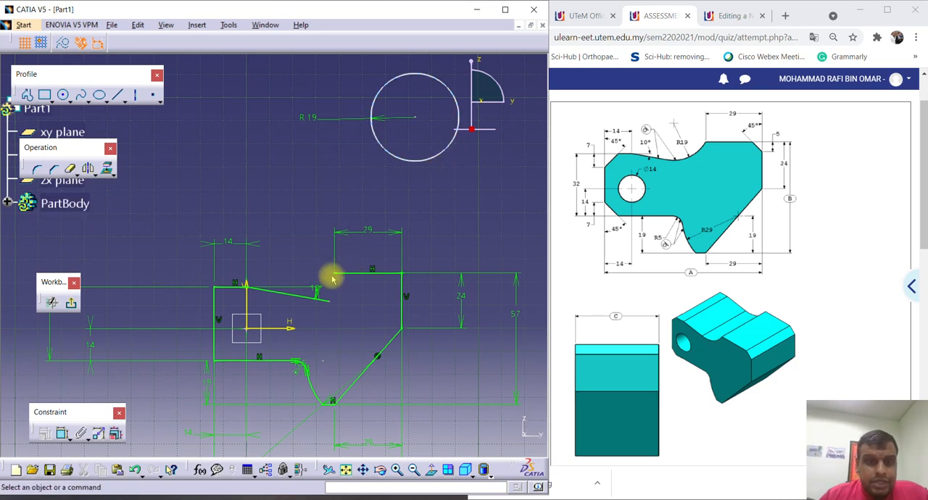
Try to constrain the R19 circle to the free end of the topmost 29 mm horizontal line.
click(370, 162)
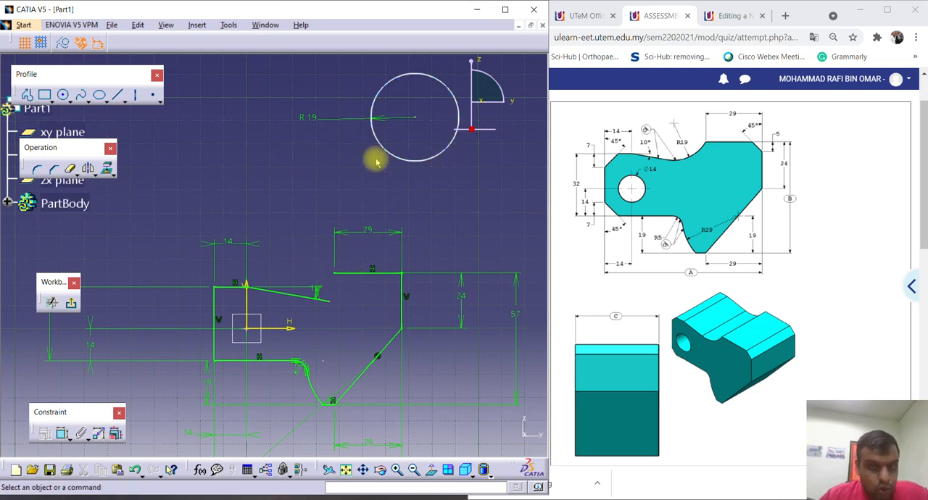
click(457, 98)
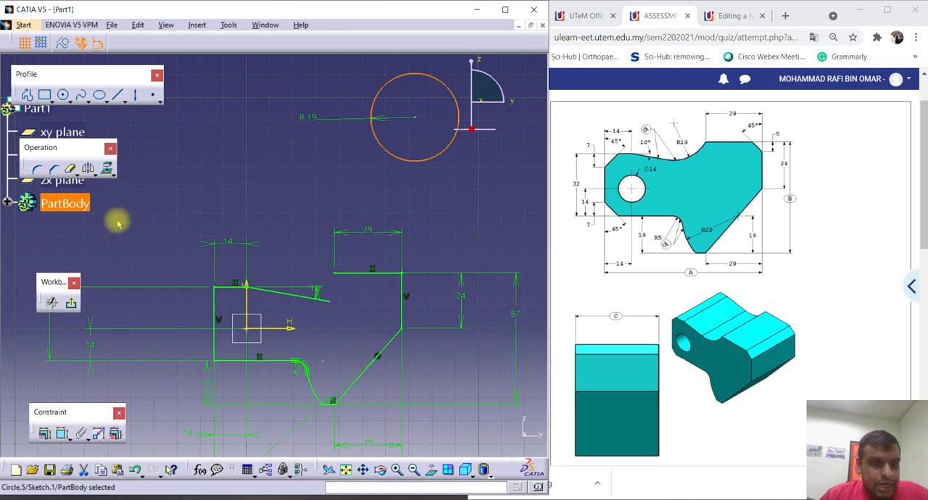
ctrl+click(334, 273)
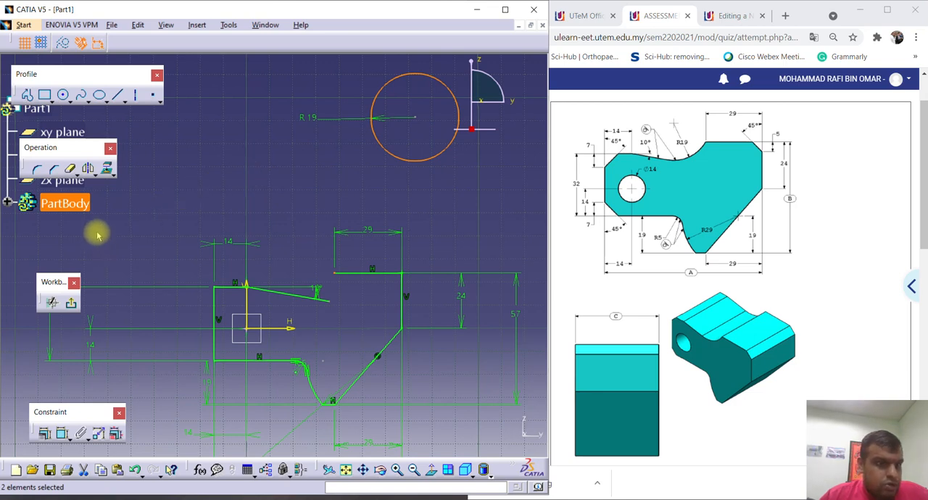
click(45, 433)
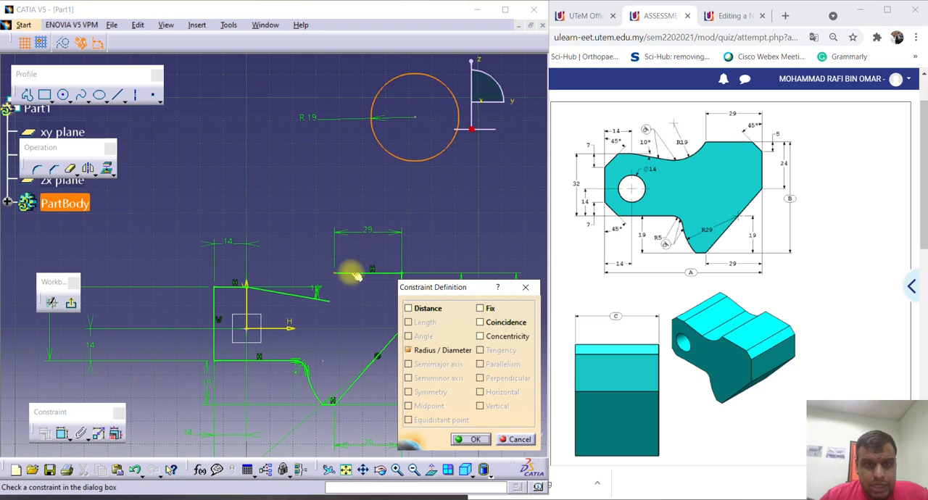
click(471, 440)
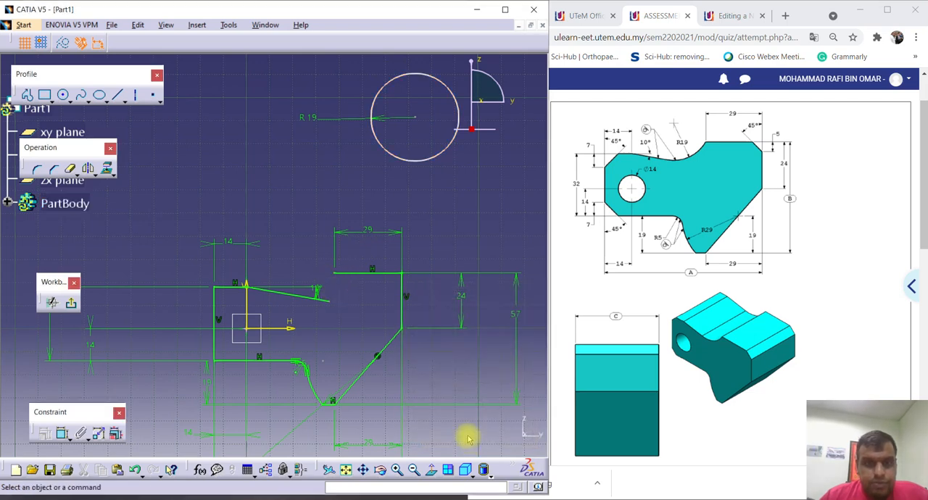
Make the R19 circle coincident with the free end of the topmost 29 mm line and move its centre toward the sloped line.
click(380, 148)
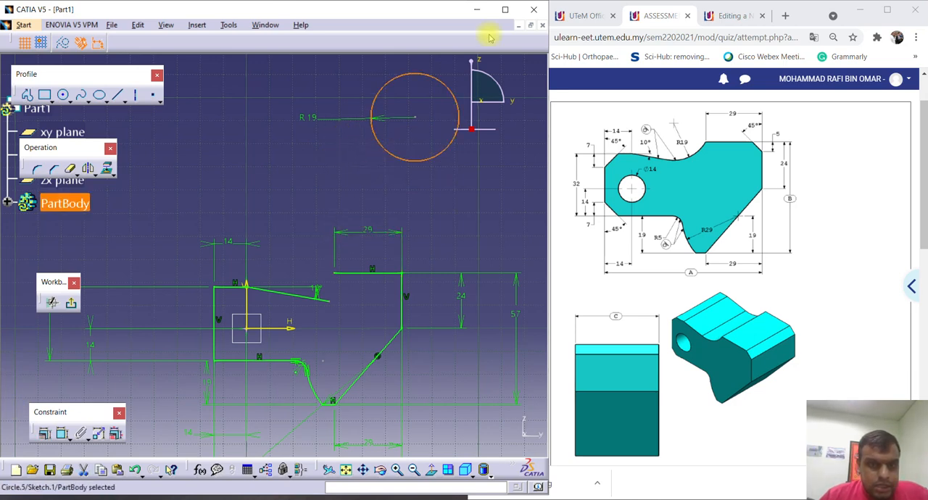
ctrl+click(333, 272)
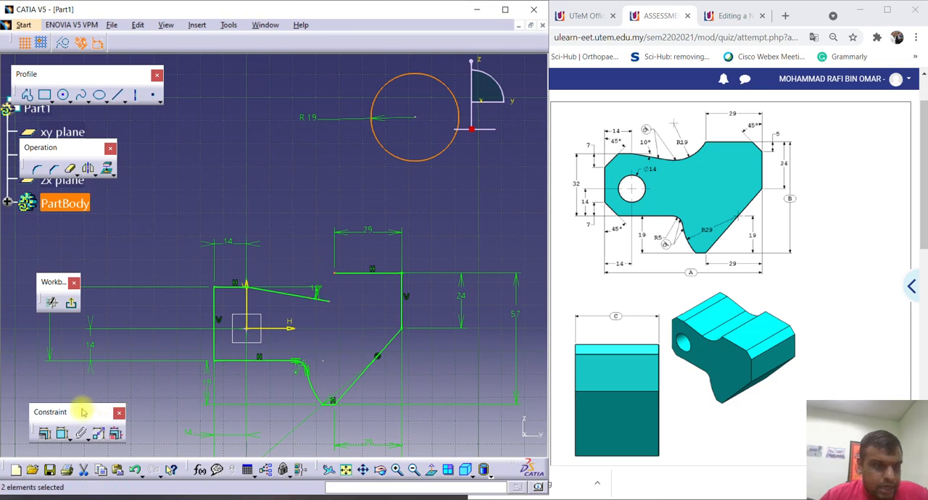
click(43, 433)
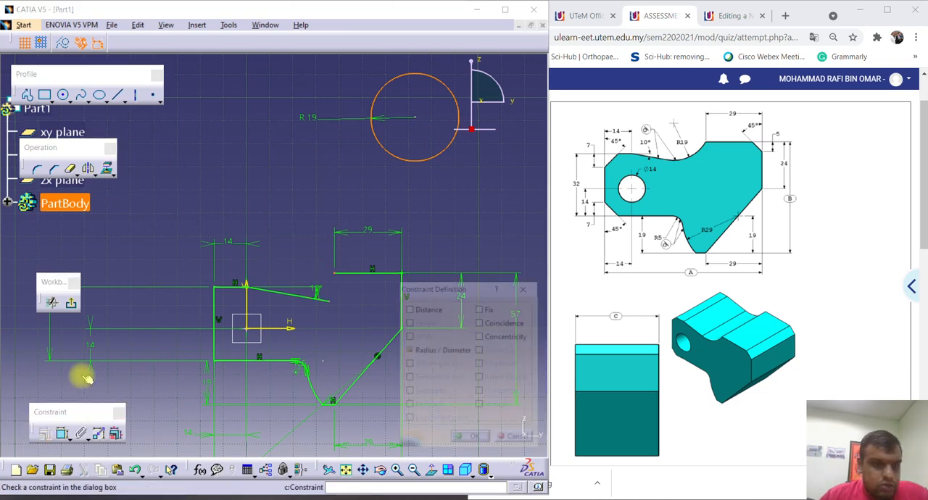
click(479, 322)
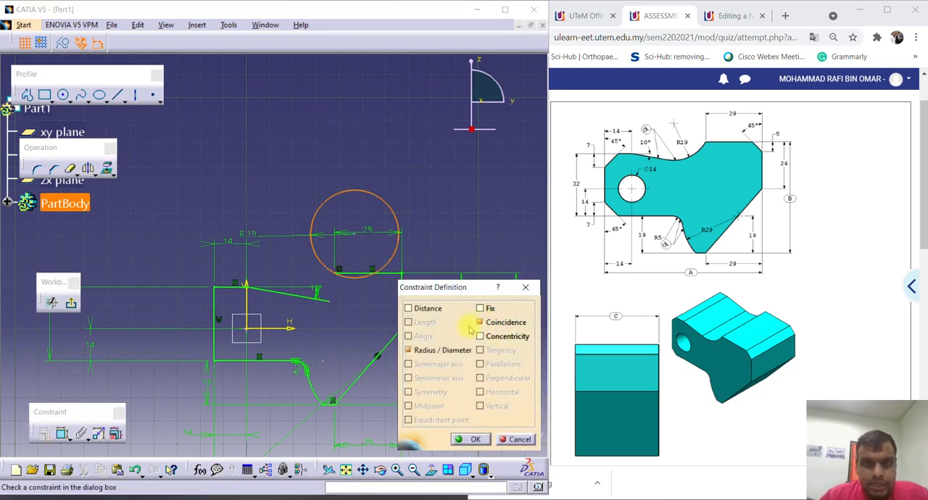
click(468, 440)
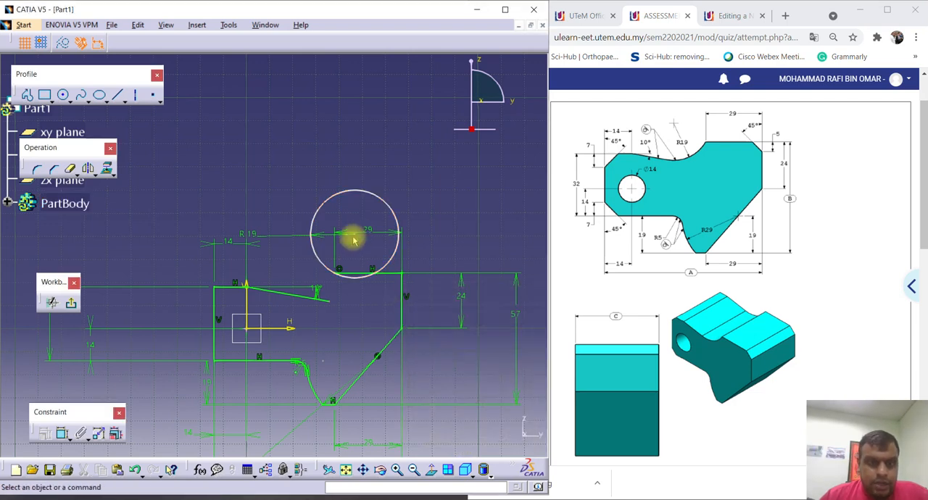
drag(355, 234, 321, 259)
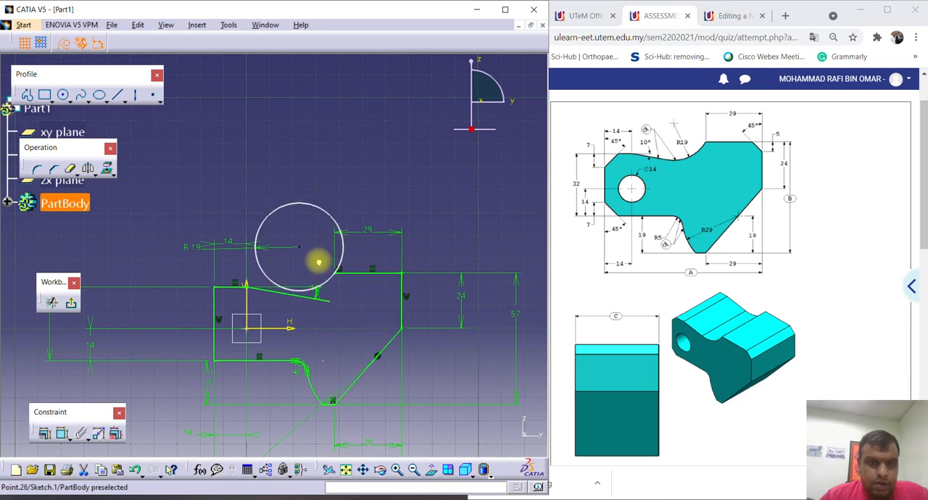
Try to make the R19 circle tangent to the 10° sloped line, and delete that tangency constraint.
click(262, 269)
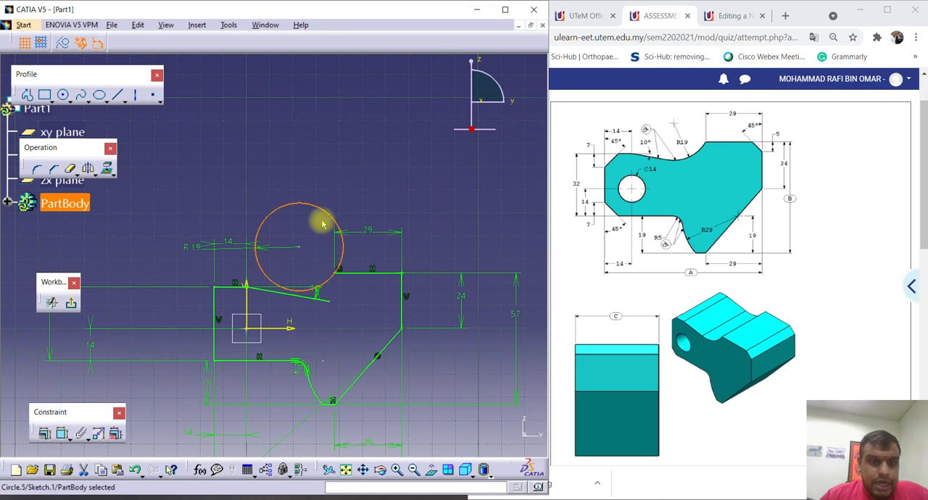
click(341, 181)
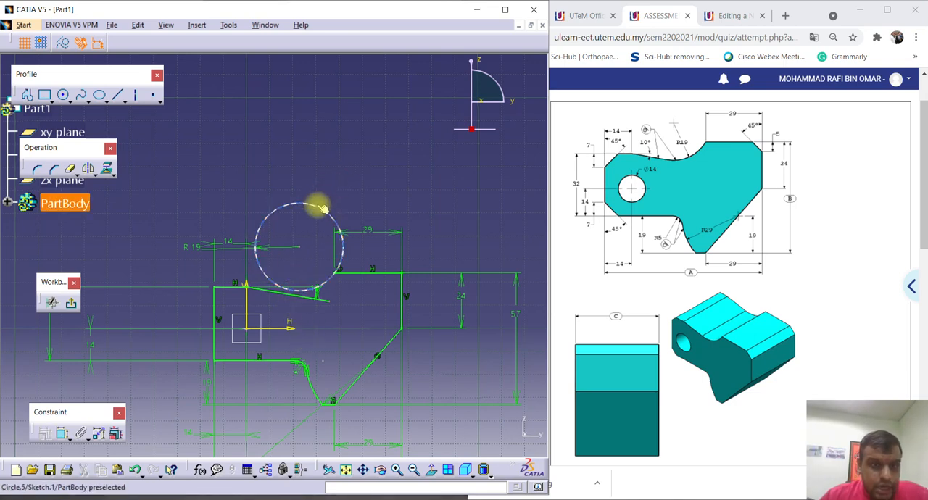
click(322, 209)
ctrl+click(275, 292)
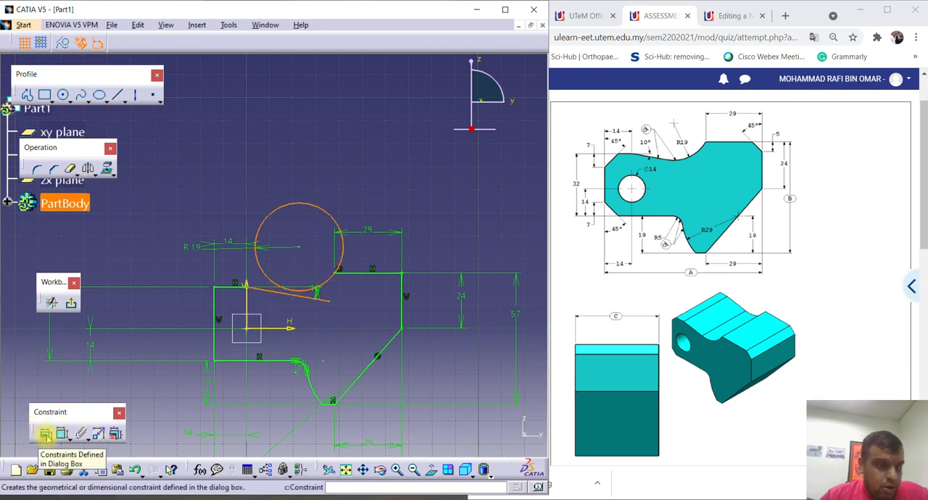
click(45, 435)
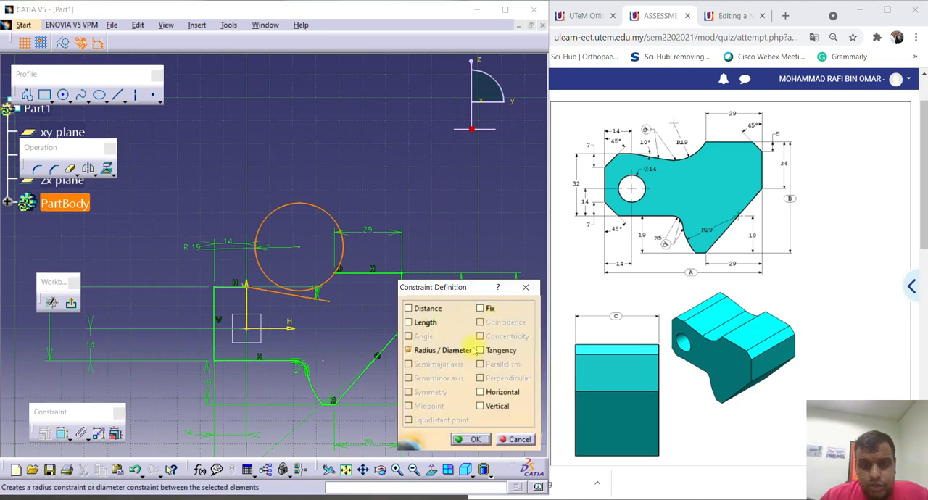
click(482, 352)
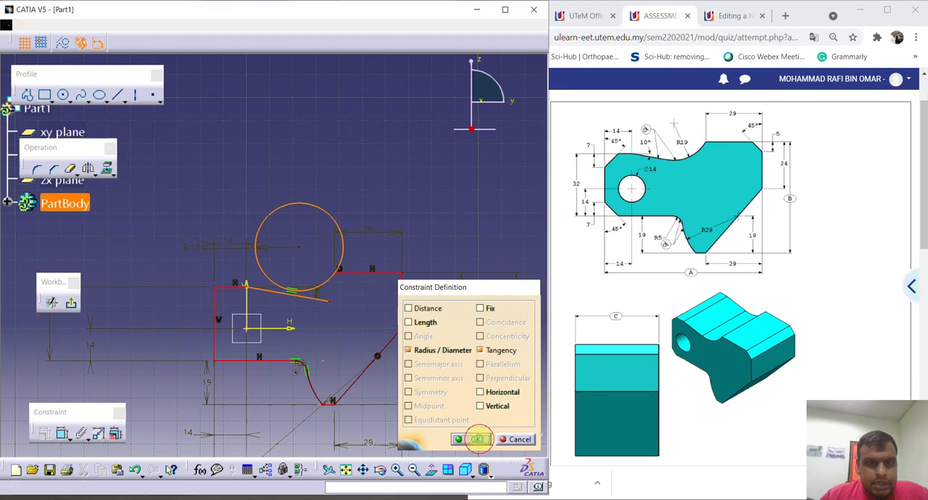
click(477, 439)
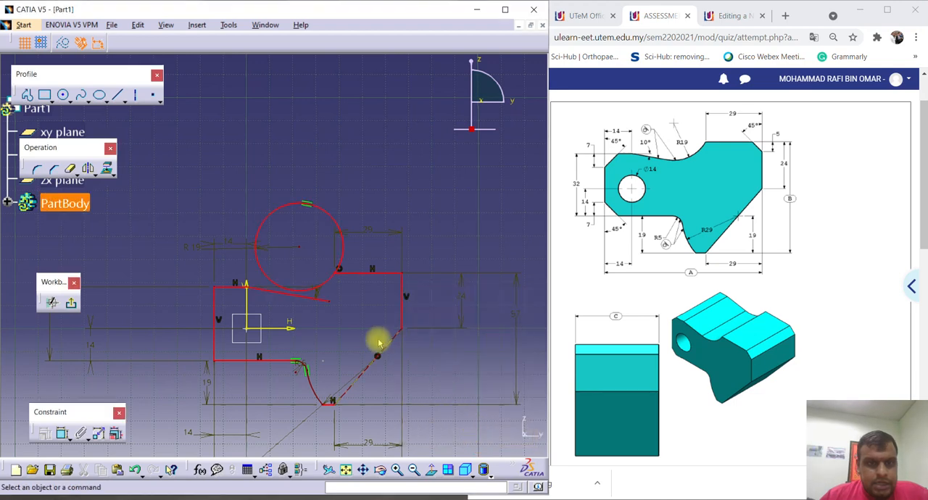
click(309, 206)
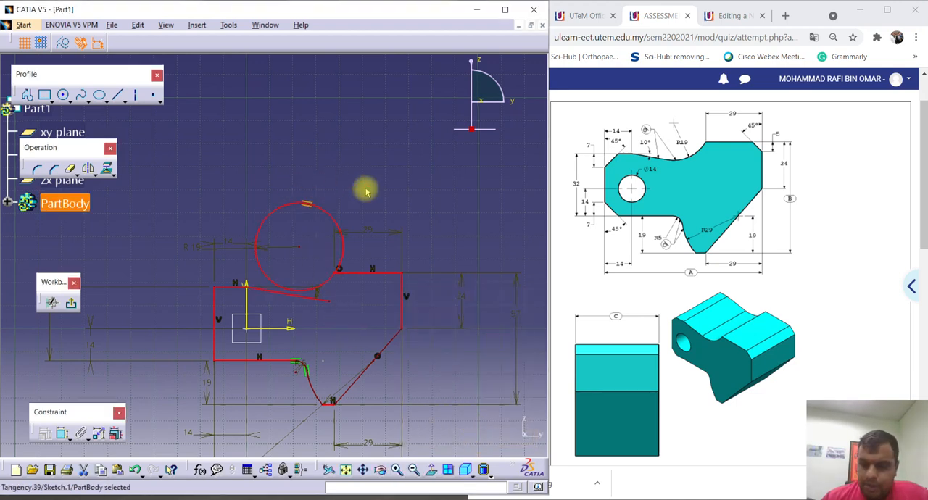
key(Delete)
Reposition the R19 circle so its lower side crosses the 10° sloped line, and constrain the circle tangent to that line.
middle_drag(300, 207, 304, 169)
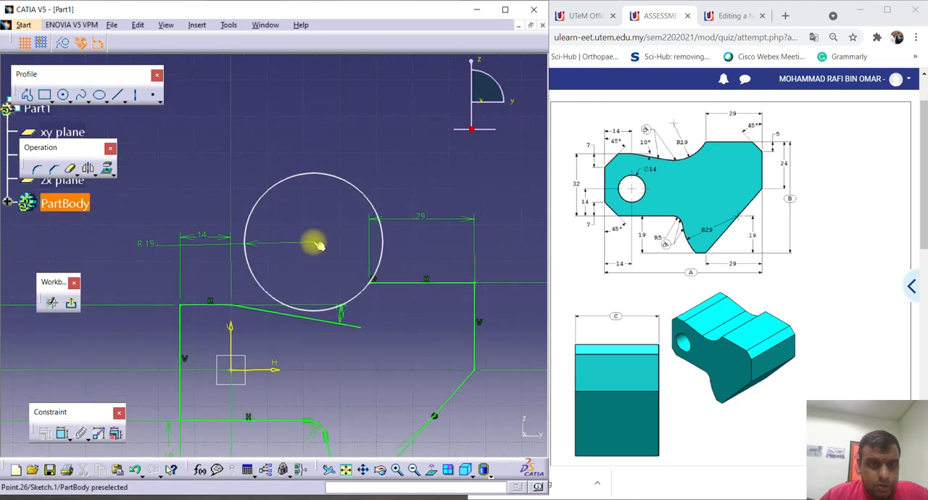
drag(313, 243, 304, 264)
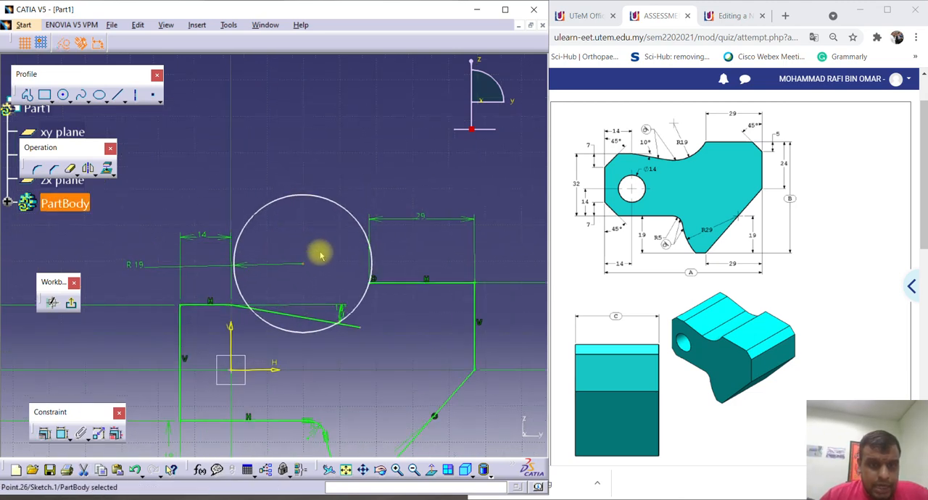
ctrl+click(295, 317)
click(44, 433)
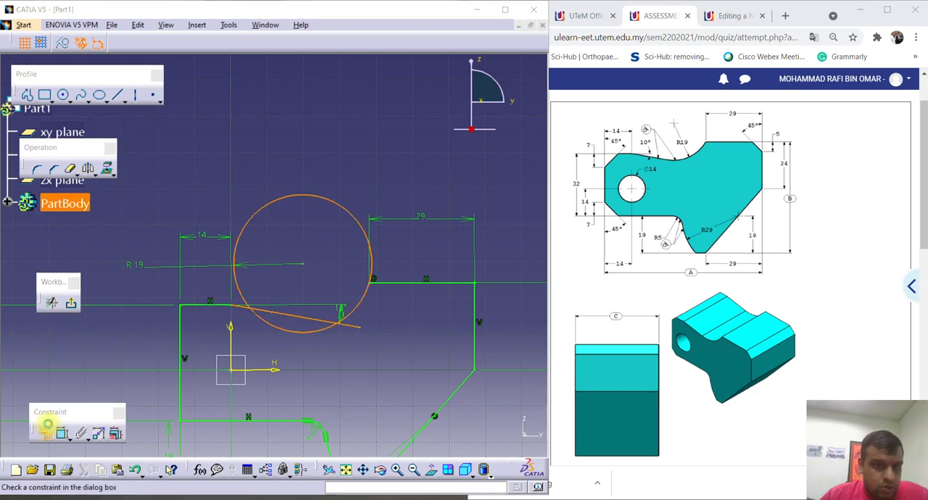
click(480, 350)
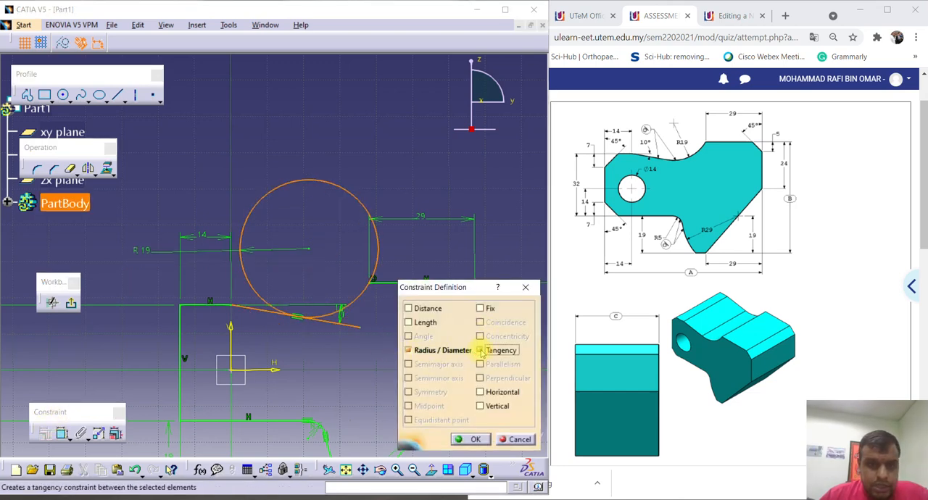
click(475, 440)
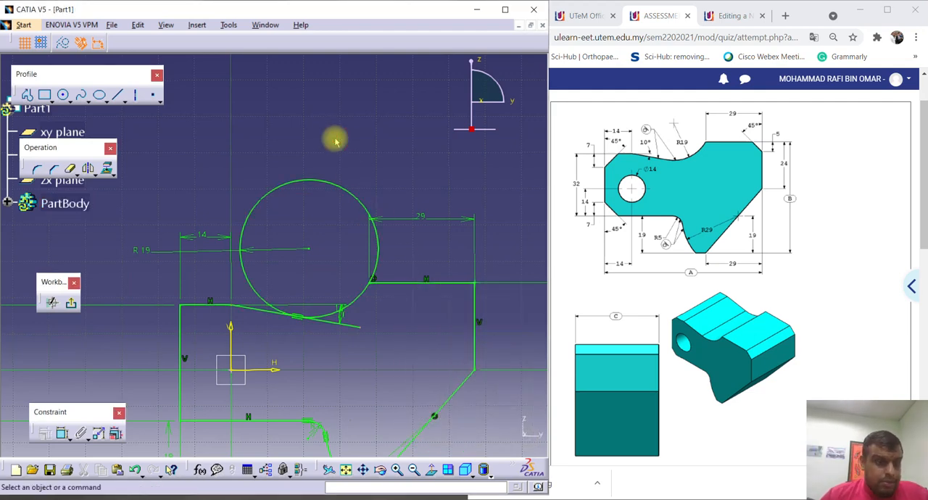
Trim away the upper part of the R19 circle and the excess end of the sloped line beyond the tangent point.
click(70, 168)
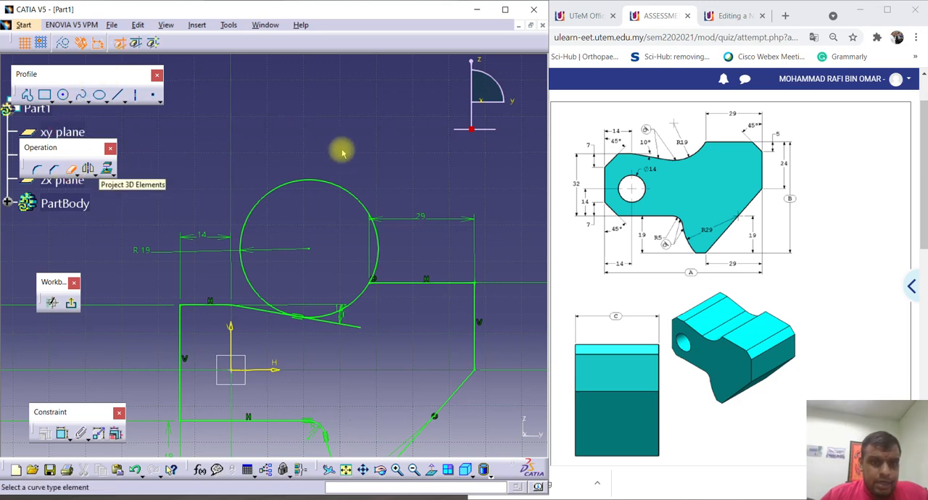
click(334, 182)
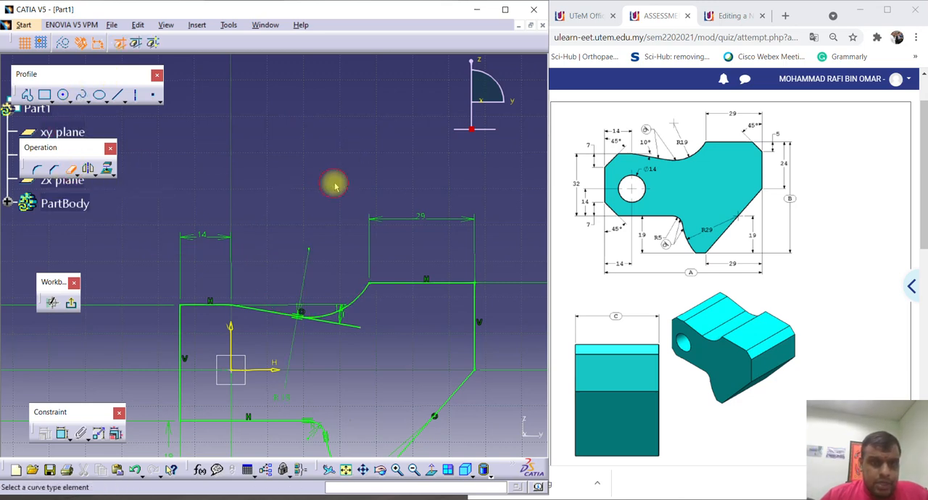
click(339, 324)
Draw a circle for the hole, centred on the sketch origin inside the profile.
mouse_move(334, 205)
middle_down()
mouse_move(304, 170)
mouse_move(303, 196)
middle_up()
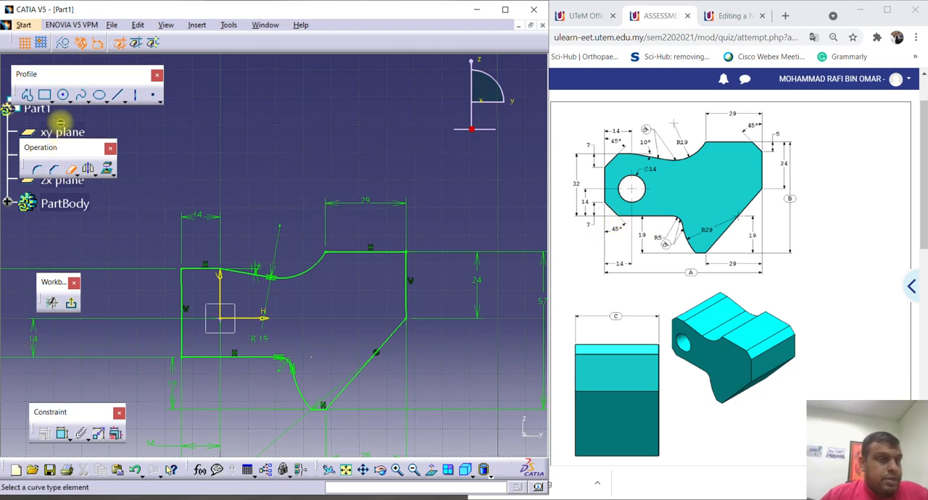
click(64, 95)
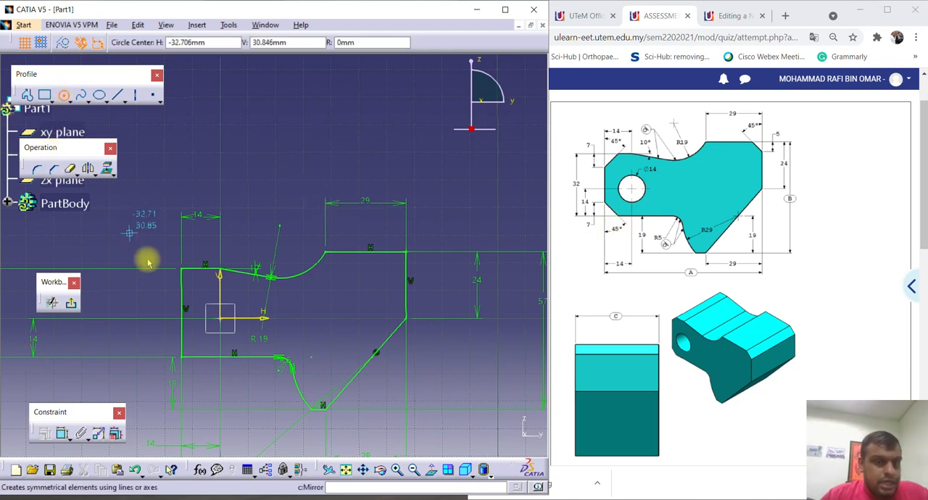
click(221, 318)
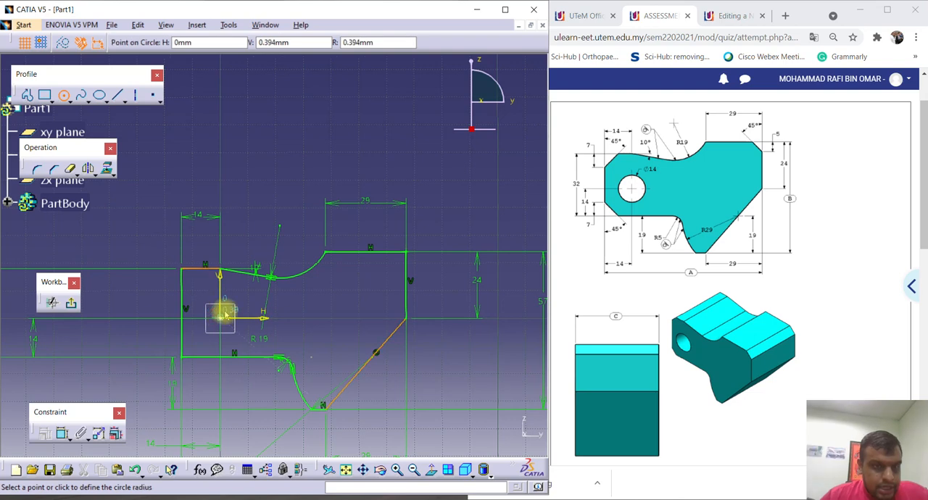
click(236, 297)
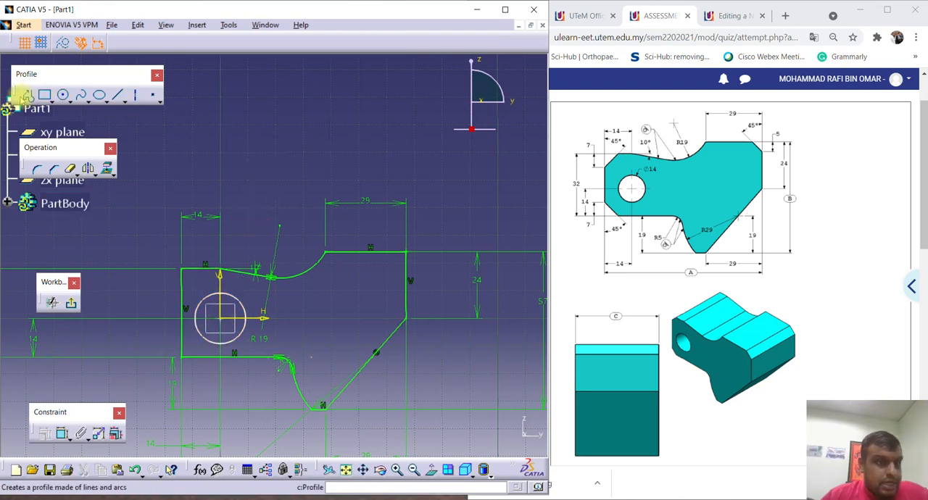
Dimension the radius of the circle at the origin and set it to 14 mm.
click(62, 434)
click(242, 300)
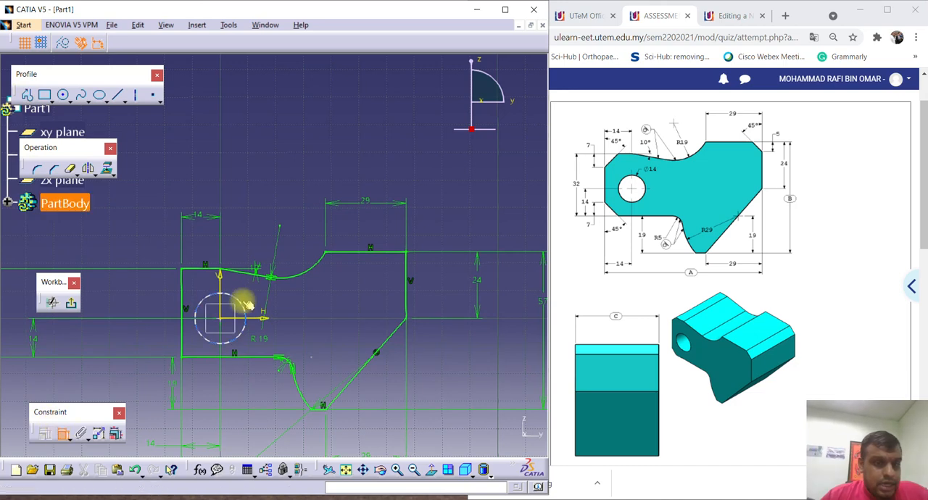
click(329, 310)
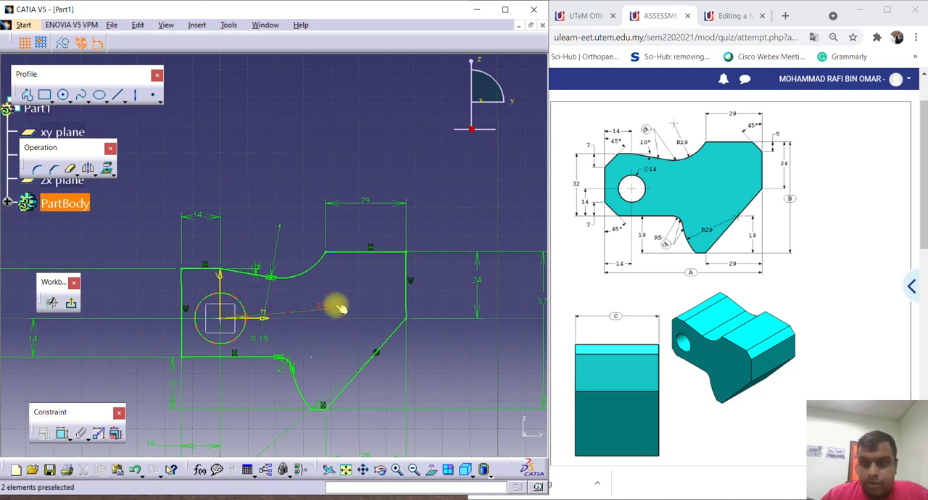
double_click(328, 303)
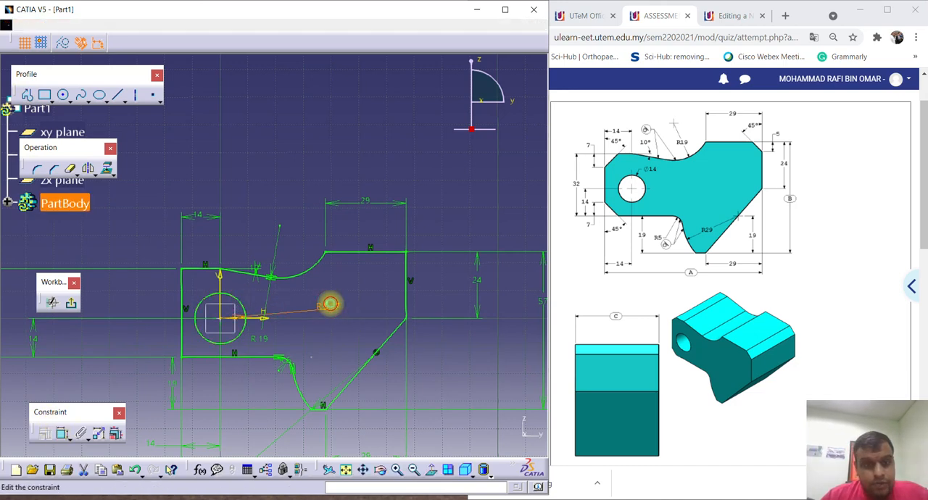
text(14)
key(Return)
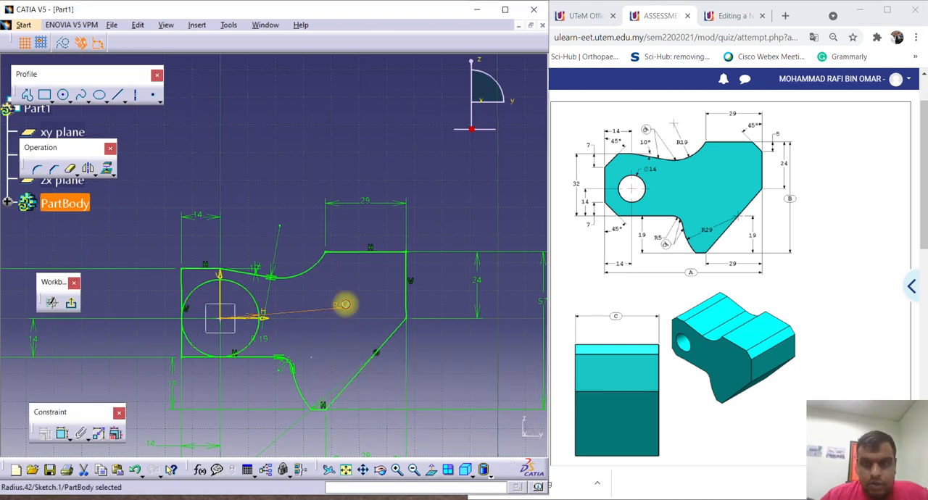
Switch the hole circle's dimension from radius to diameter and set it to 14 mm.
double_click(342, 304)
click(405, 406)
click(386, 426)
double_click(389, 378)
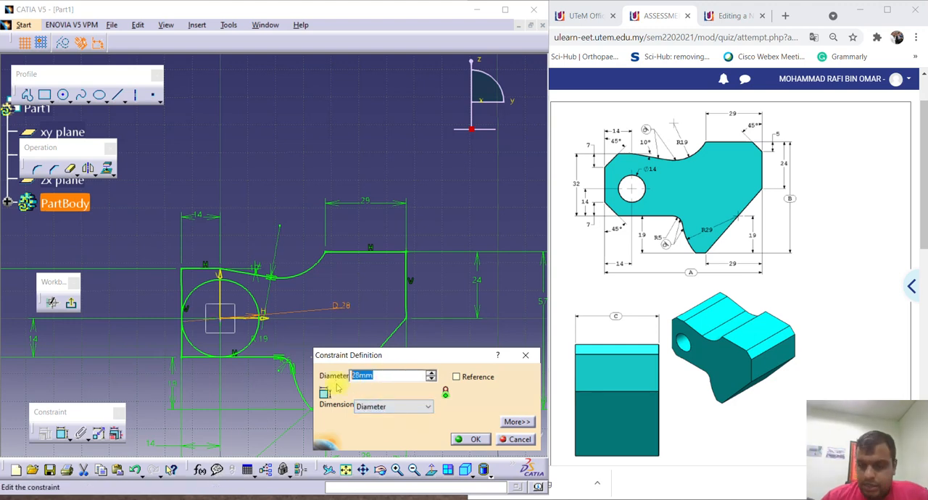
key(Return)
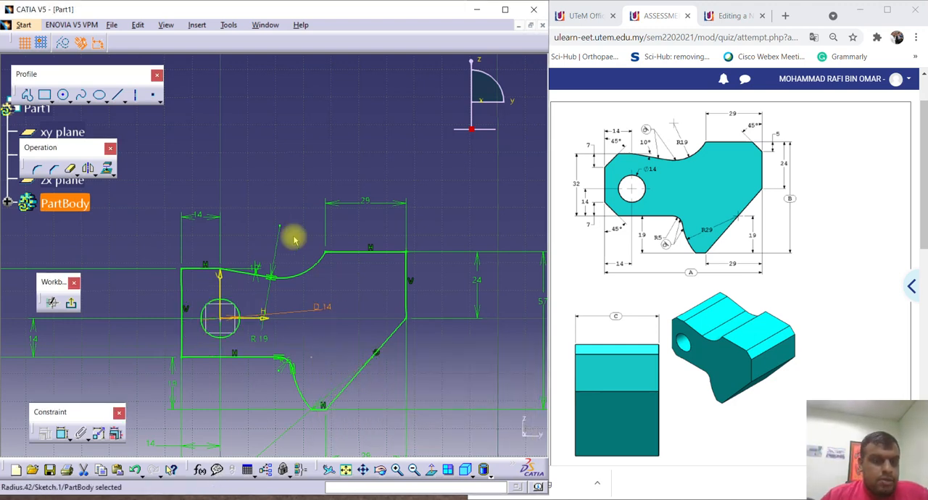
Chamfer the profile's upper-left corner at 45° with a length of about 6.5 mm.
mouse_move(239, 238)
middle_down()
mouse_move(244, 220)
mouse_move(275, 208)
middle_up()
click(238, 240)
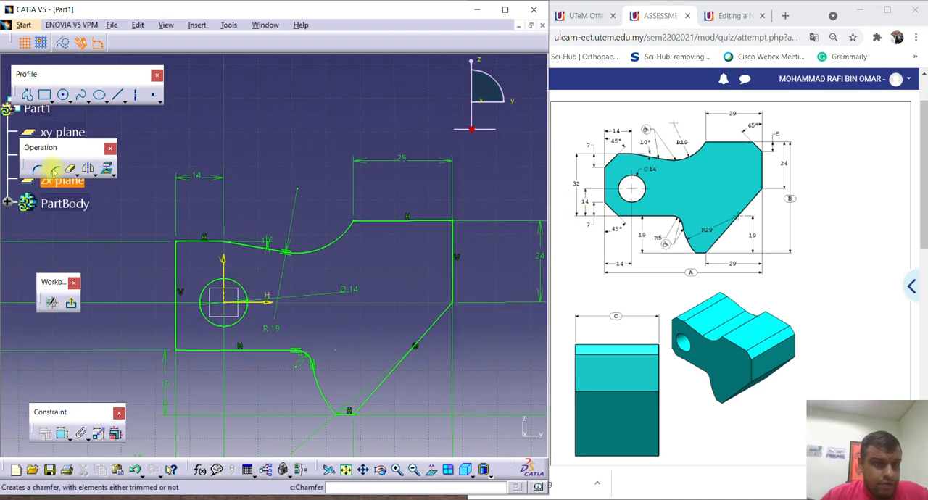
click(55, 172)
click(189, 242)
click(177, 254)
click(185, 254)
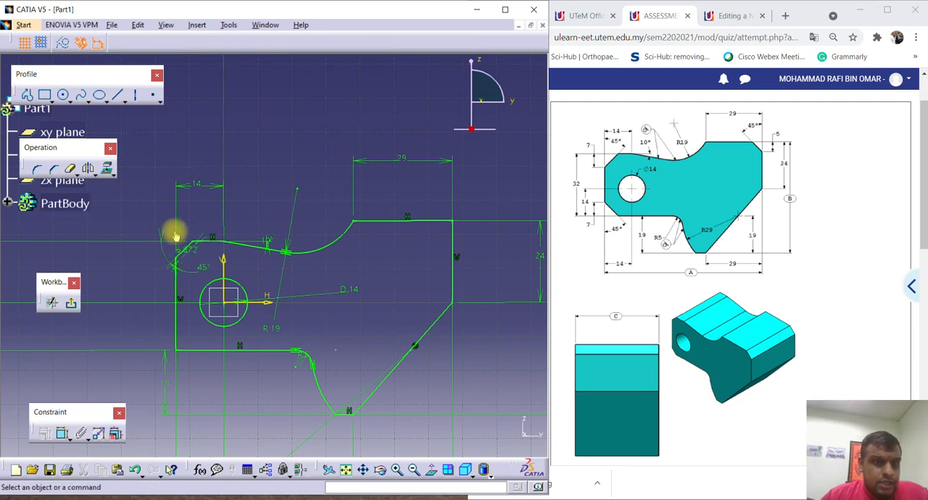
Chamfer the profile's lower-left corner at 45° with a length of about 7.4 mm.
middle_drag(139, 210, 141, 186)
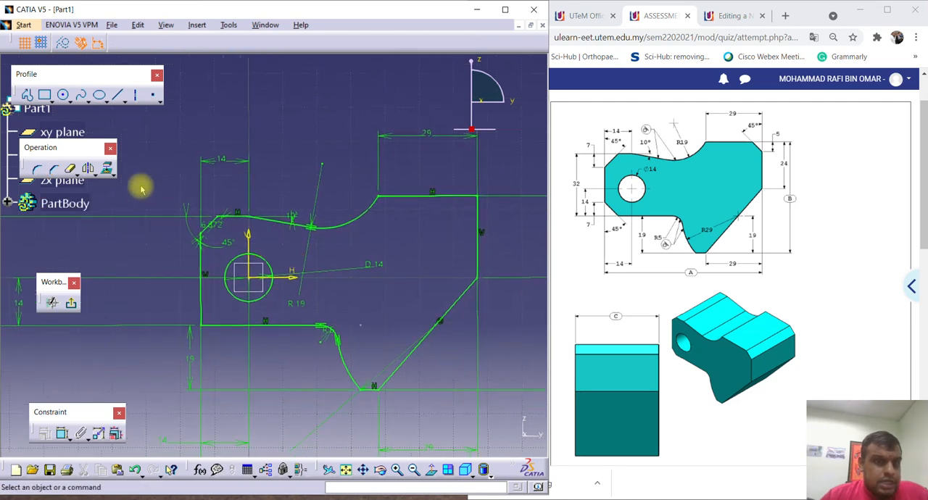
click(55, 169)
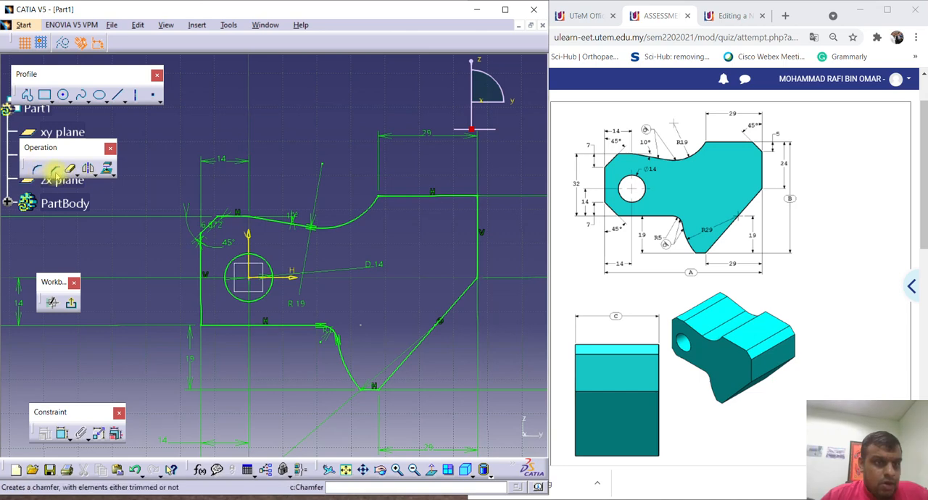
click(202, 316)
click(214, 326)
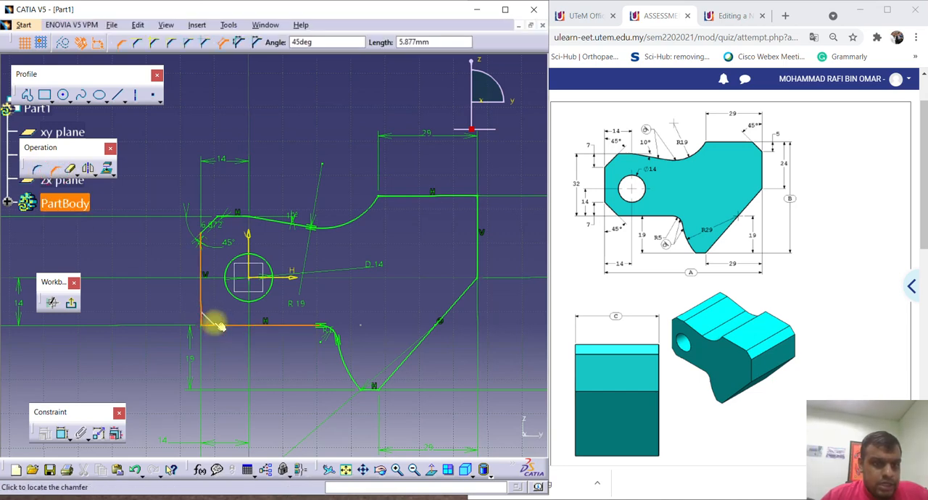
click(227, 293)
middle_drag(259, 288, 242, 292)
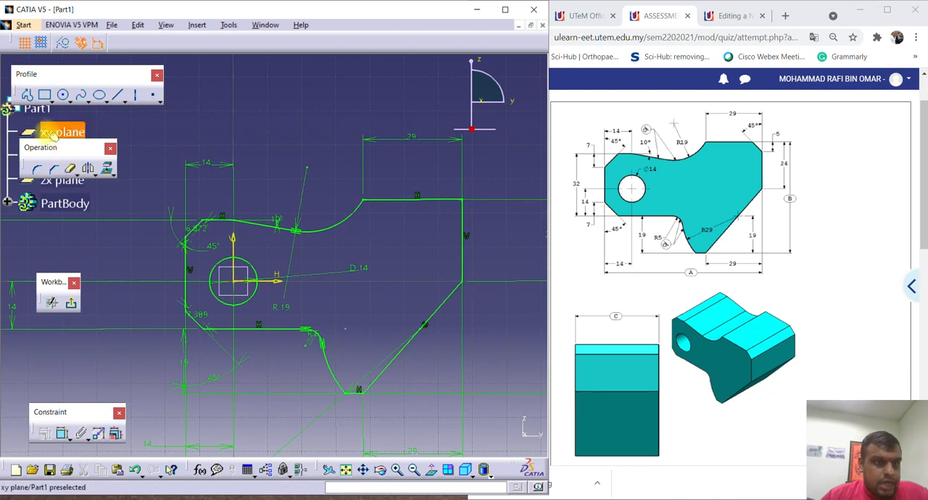
Chamfer the profile's upper-right corner at 45° with a length of about 7.1 mm.
click(55, 168)
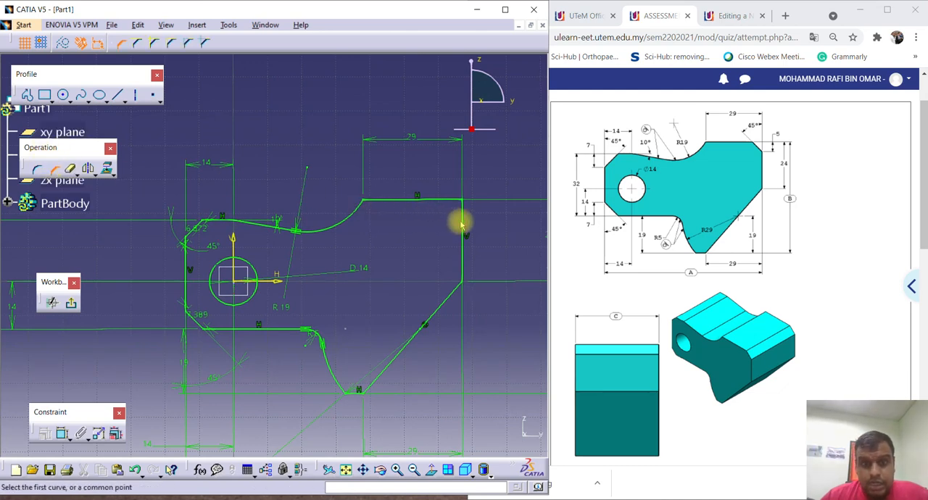
click(461, 215)
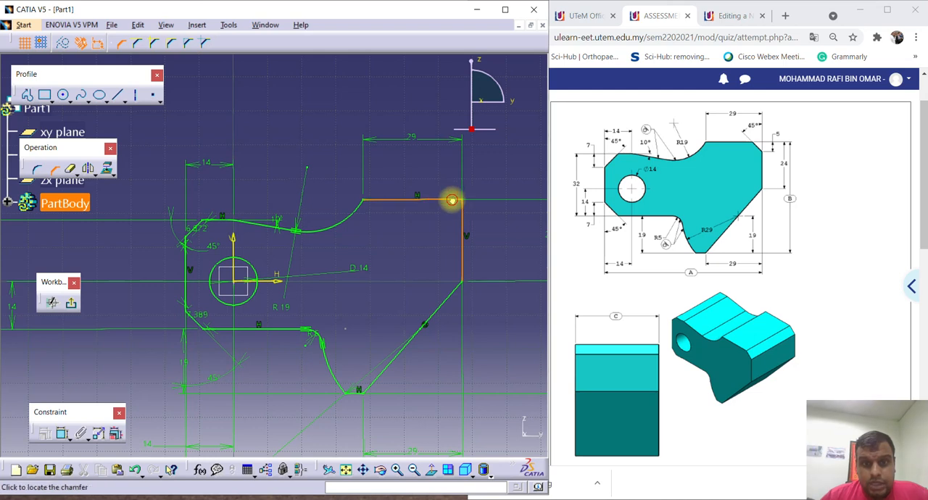
click(450, 201)
click(458, 209)
mouse_move(309, 260)
middle_down()
mouse_move(356, 256)
mouse_move(381, 210)
middle_up()
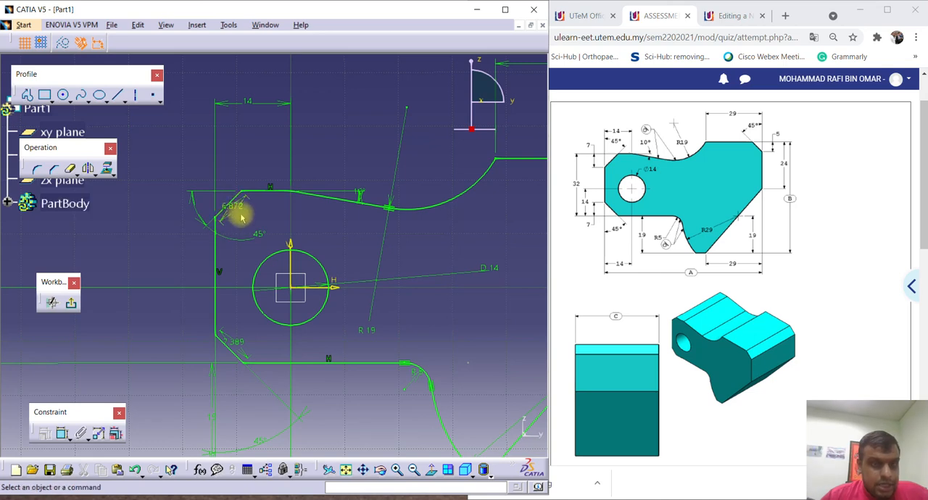
Replace the upper-left chamfer's slanted length dimension with a vertical dimension of 7 mm.
click(232, 211)
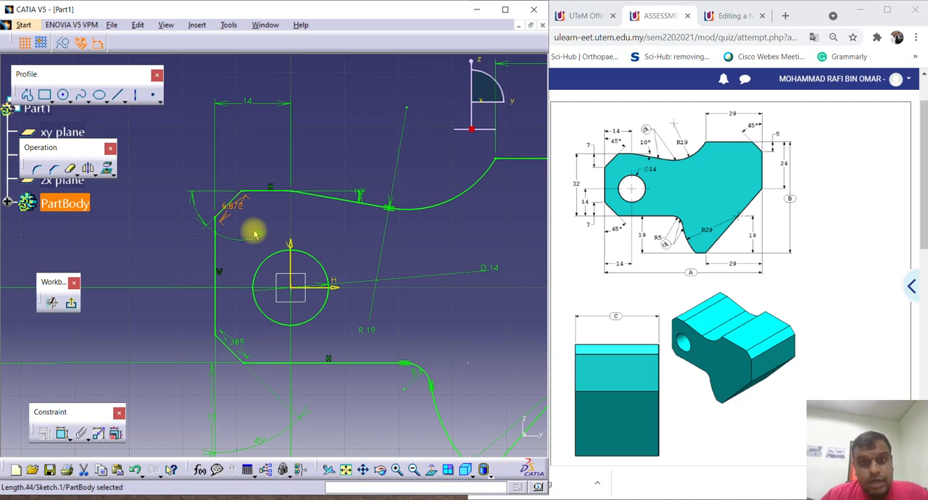
mouse_move(232, 238)
middle_down()
mouse_move(240, 308)
mouse_move(234, 270)
mouse_move(244, 240)
middle_up()
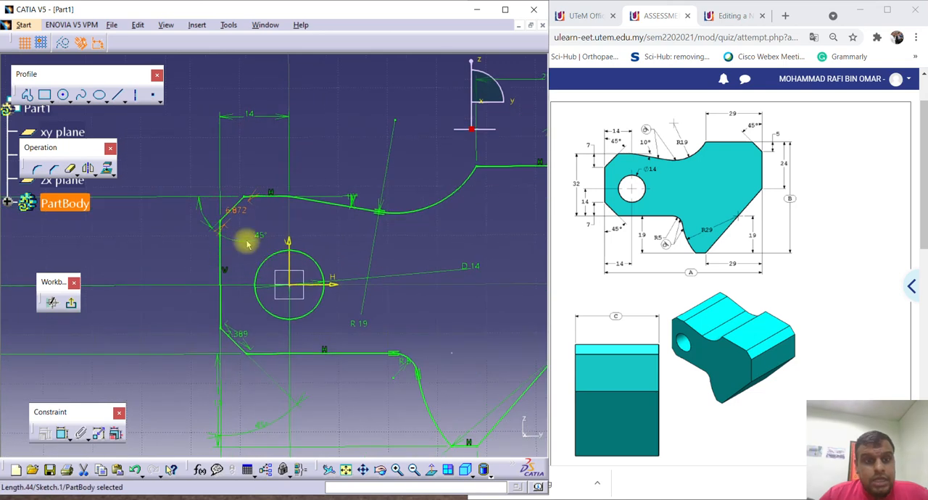
key(Delete)
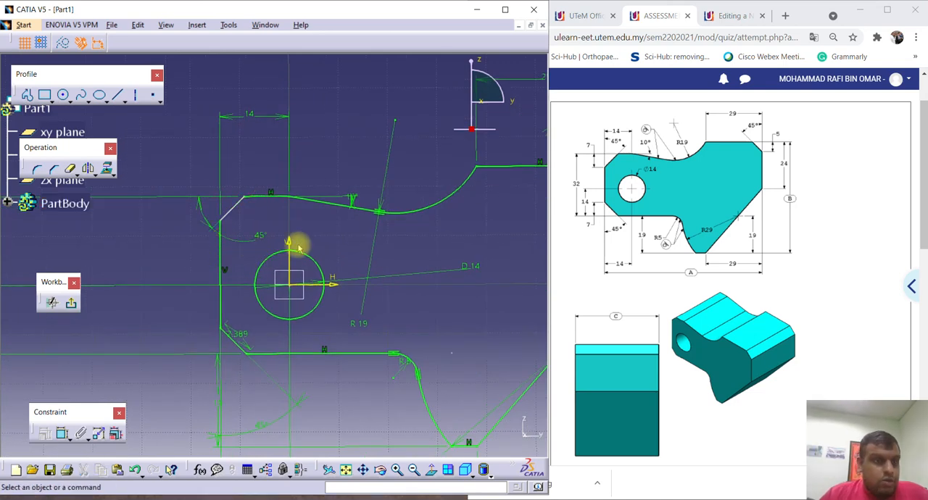
mouse_move(149, 253)
middle_down()
mouse_move(158, 247)
mouse_move(149, 244)
middle_up()
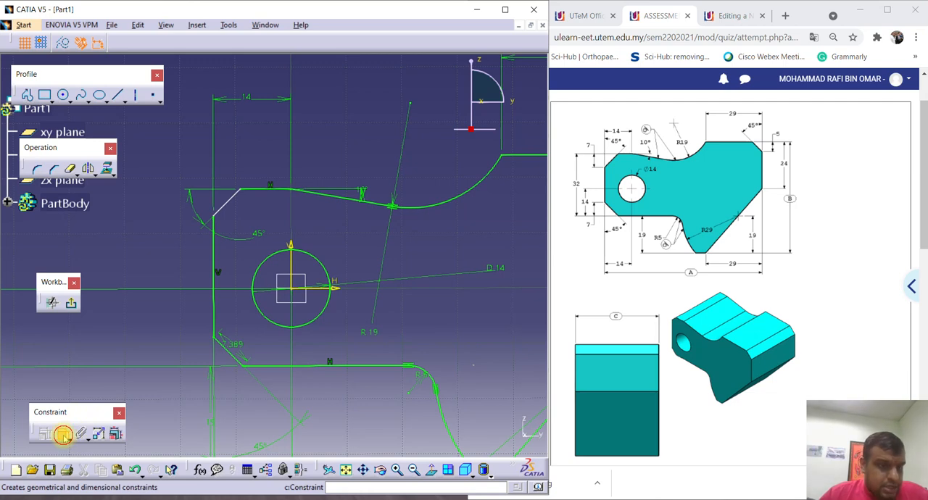
click(63, 434)
click(232, 197)
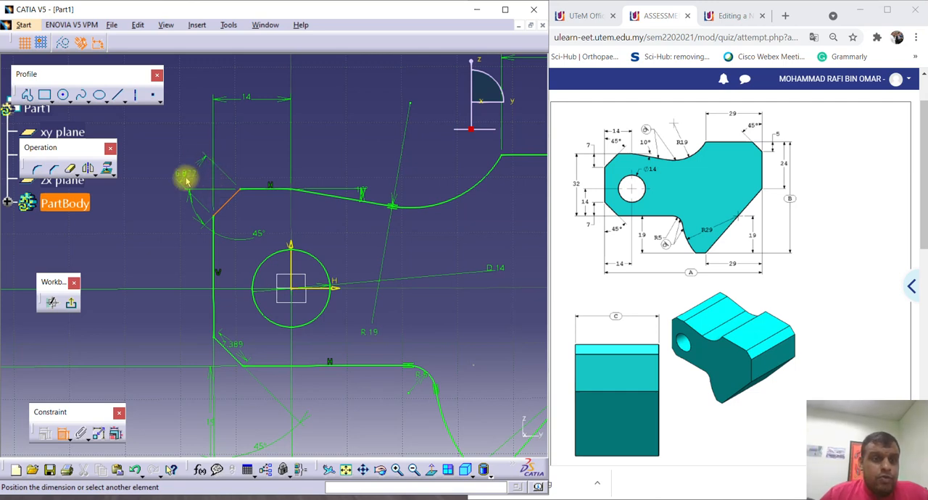
right_click(192, 171)
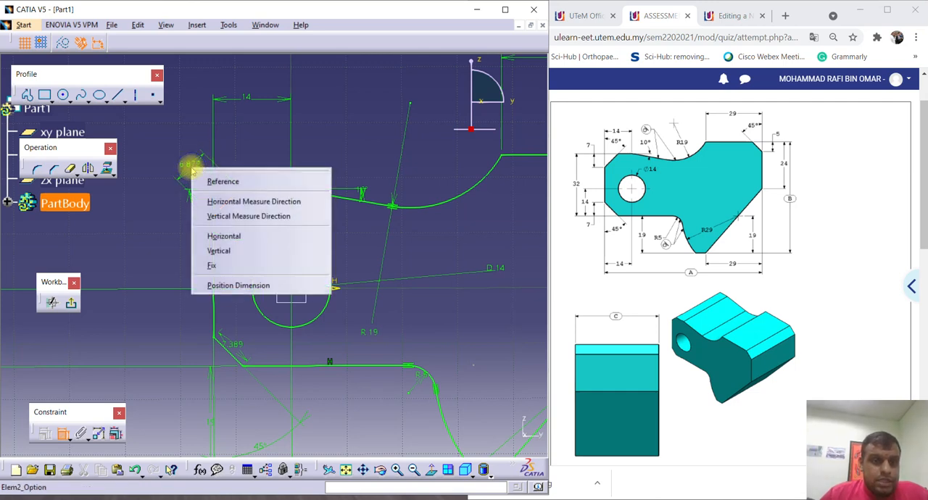
click(210, 216)
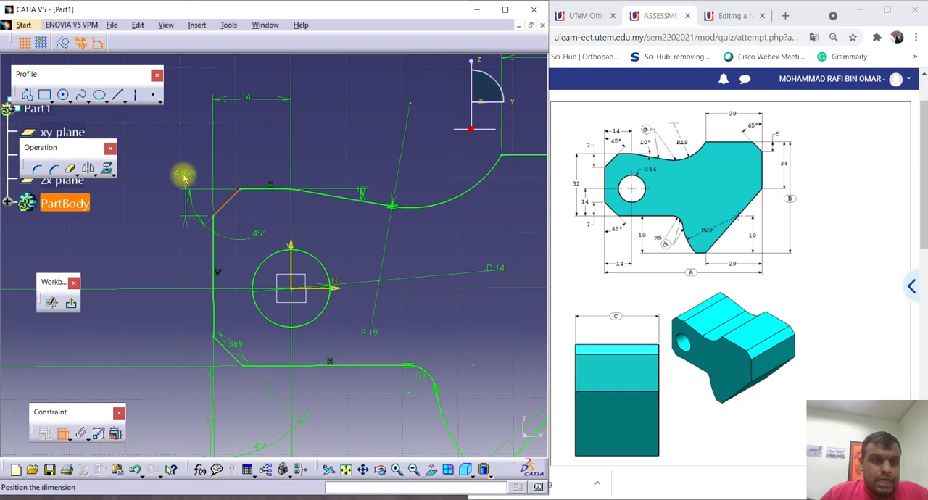
click(154, 206)
double_click(154, 203)
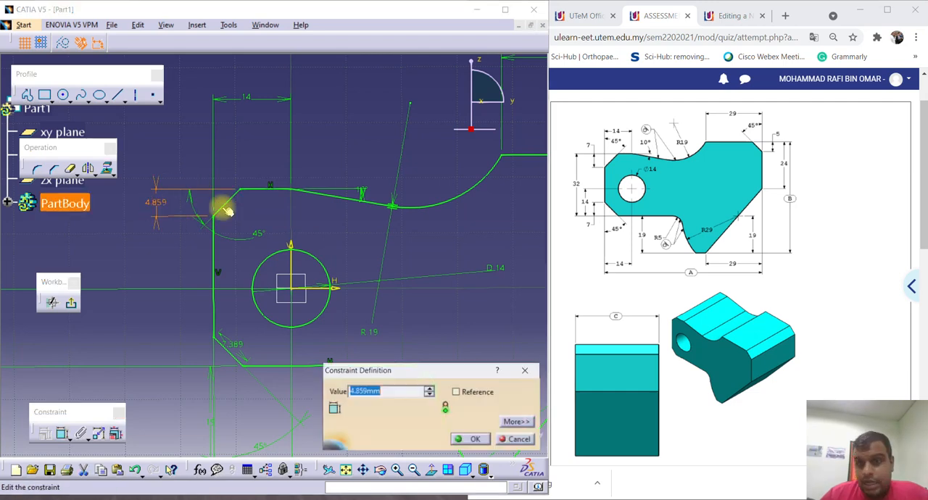
text(7)
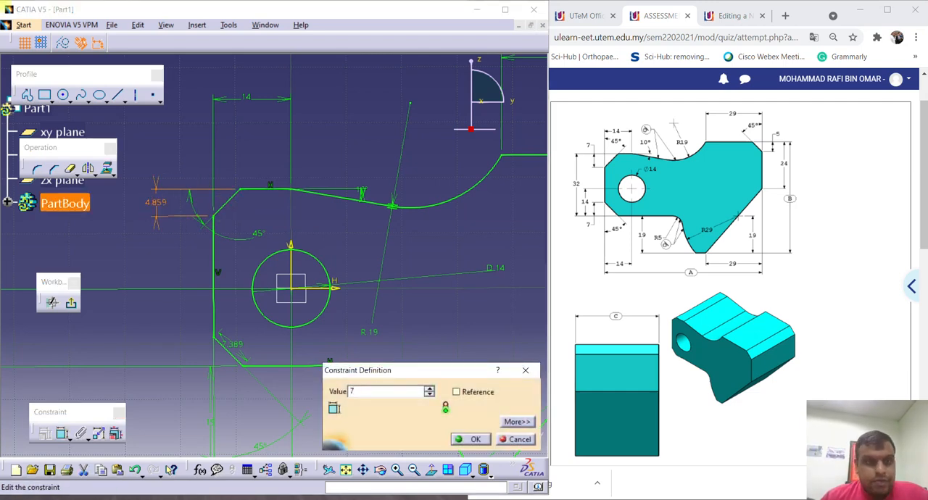
key(Return)
Replace the lower-left chamfer's slanted length dimension with a vertical dimension of 7 mm.
mouse_move(255, 273)
middle_down()
mouse_move(255, 213)
mouse_move(265, 201)
middle_up()
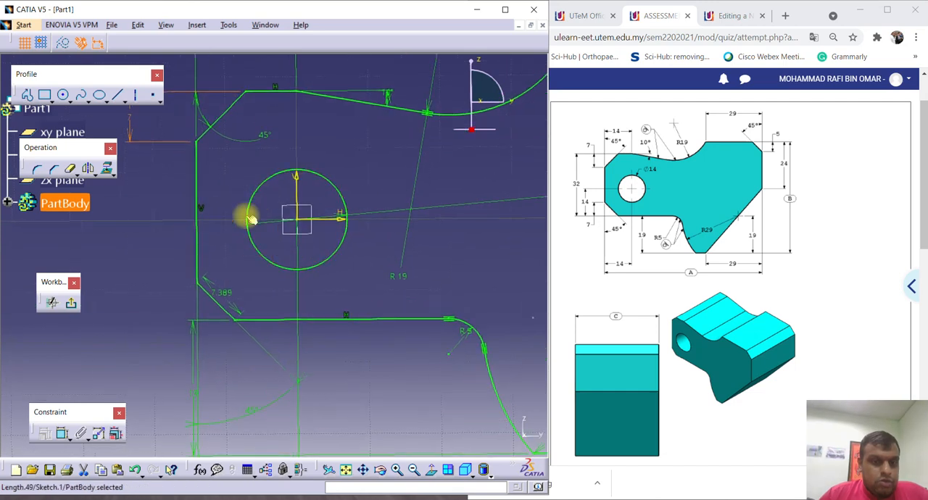
click(219, 290)
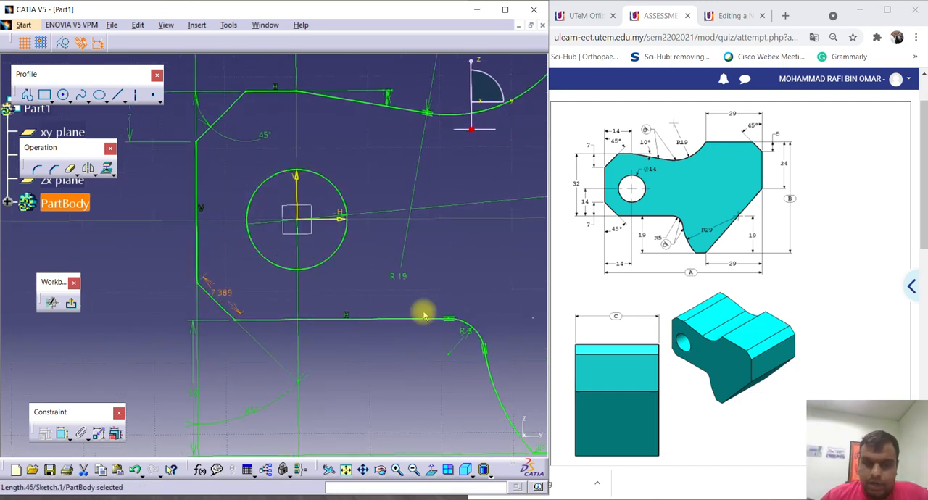
key(Delete)
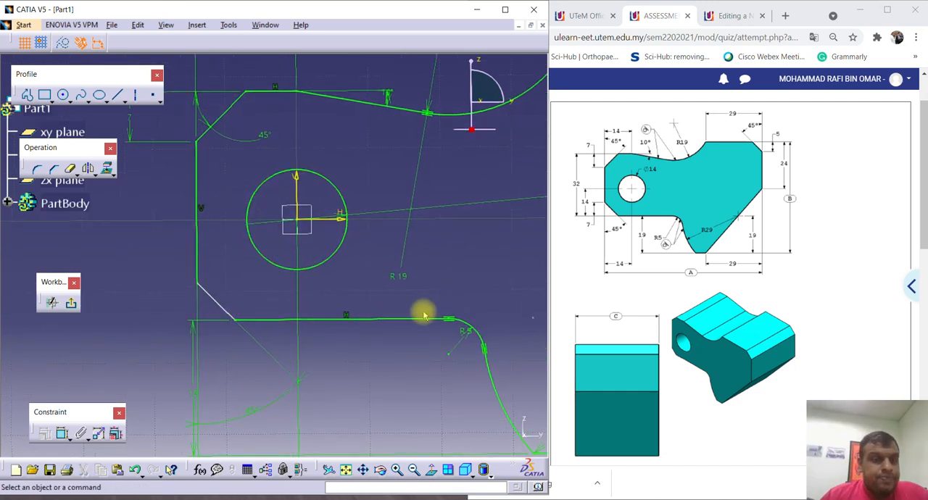
click(63, 433)
click(213, 300)
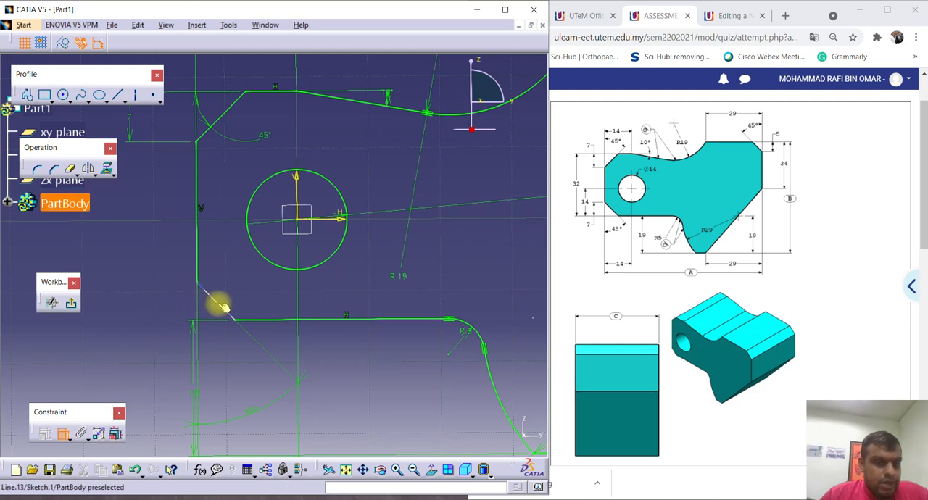
right_click(168, 356)
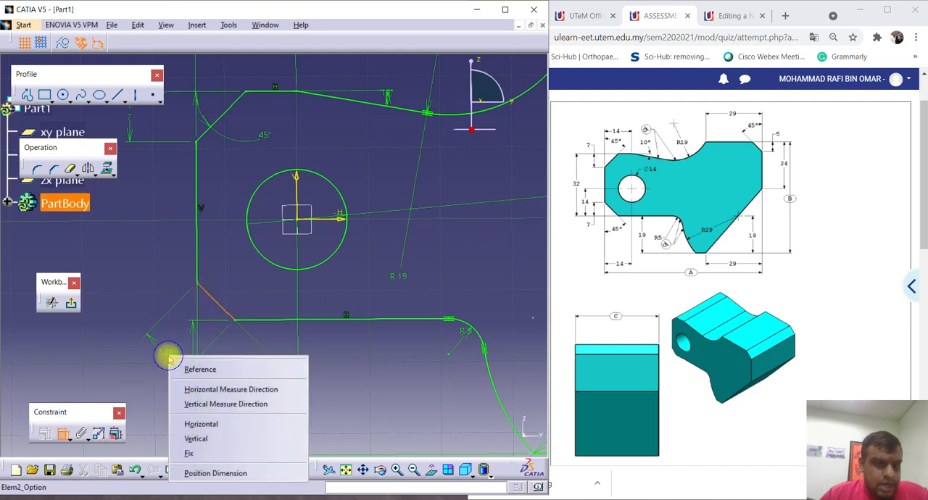
click(190, 413)
click(137, 356)
double_click(143, 356)
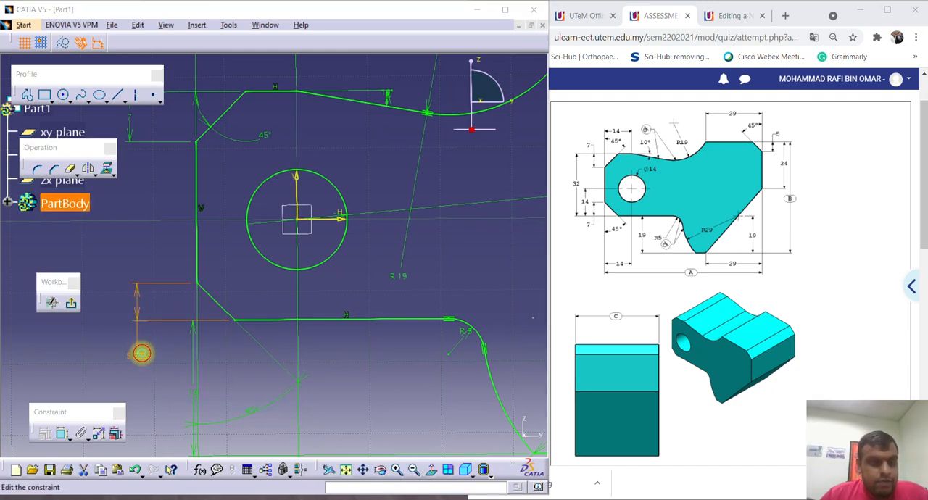
text(7)
key(Return)
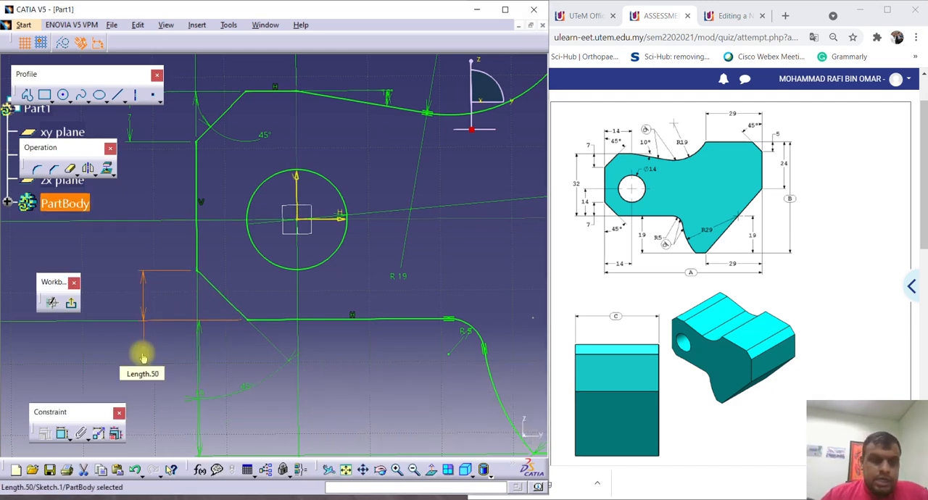
Replace the upper-right chamfer's slanted length dimension with a vertical dimension of 5 mm.
mouse_move(312, 348)
middle_down()
mouse_move(344, 364)
mouse_move(287, 328)
mouse_move(300, 362)
mouse_move(355, 294)
mouse_move(348, 318)
mouse_move(247, 355)
middle_up()
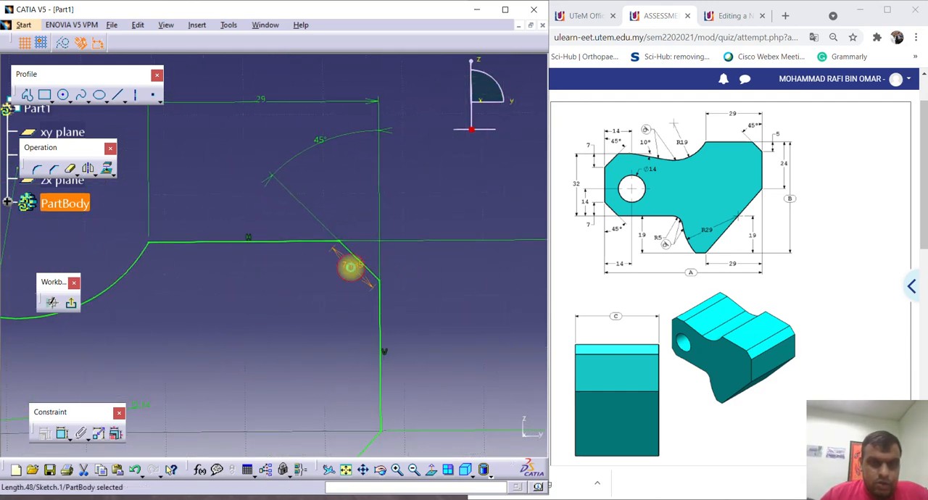
key(Delete)
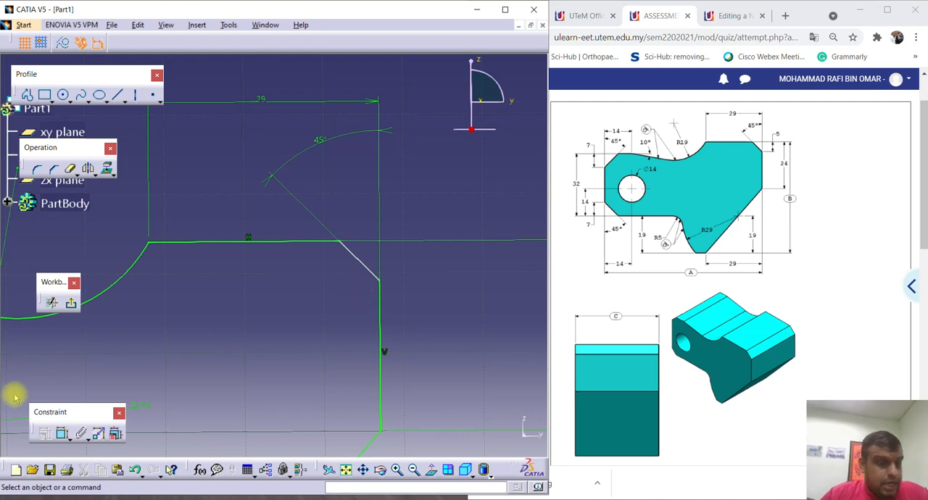
click(62, 433)
click(357, 257)
right_click(472, 263)
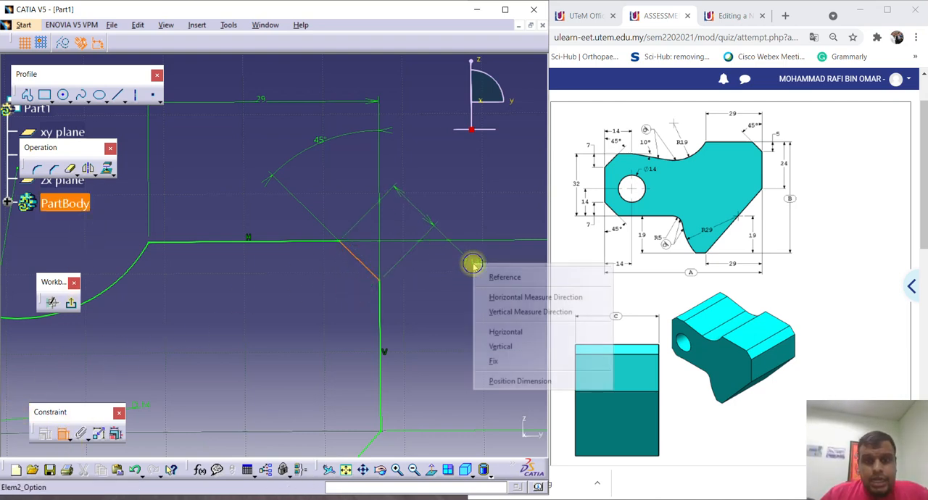
click(503, 313)
click(469, 297)
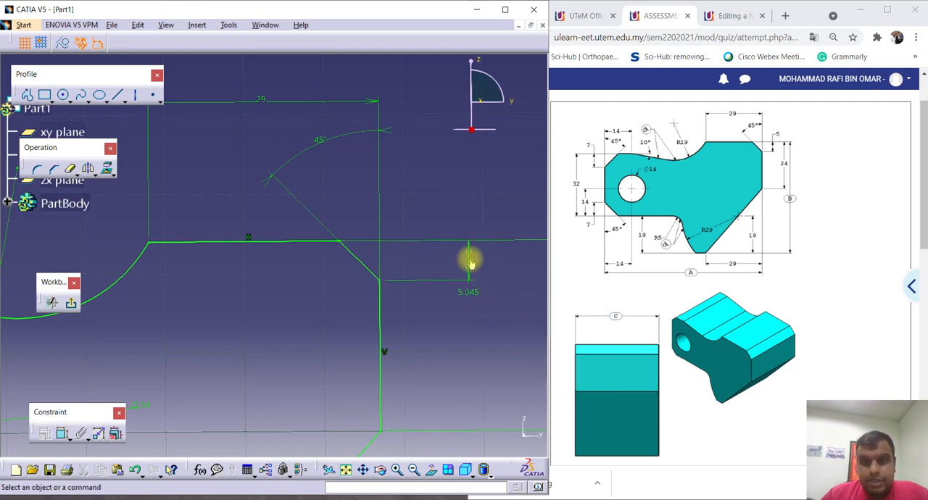
double_click(468, 261)
text(5mm)
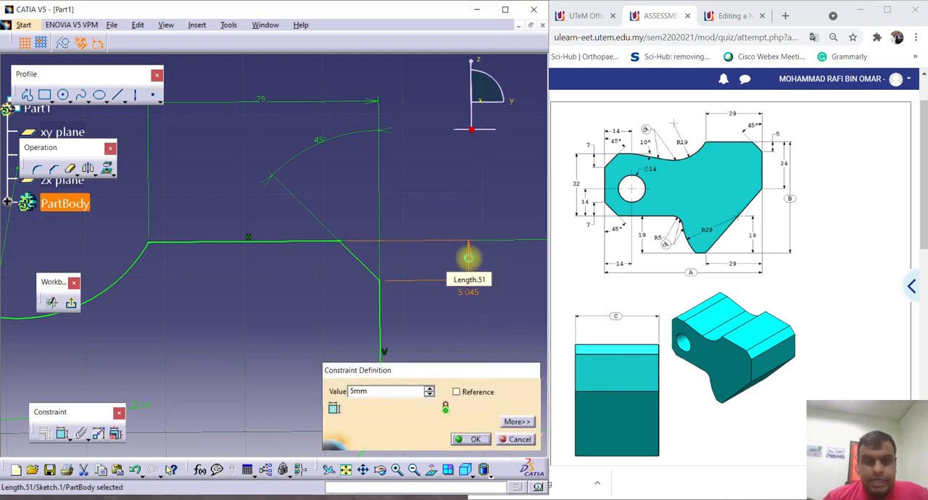
key(Return)
Compare the sketch's overall dimensions with the quiz's A, B and C values and run Sketch Analysis on the profile.
mouse_move(436, 263)
middle_down()
mouse_move(412, 313)
mouse_move(323, 351)
middle_up()
mouse_move(319, 290)
middle_down()
mouse_move(334, 278)
mouse_move(334, 293)
middle_up()
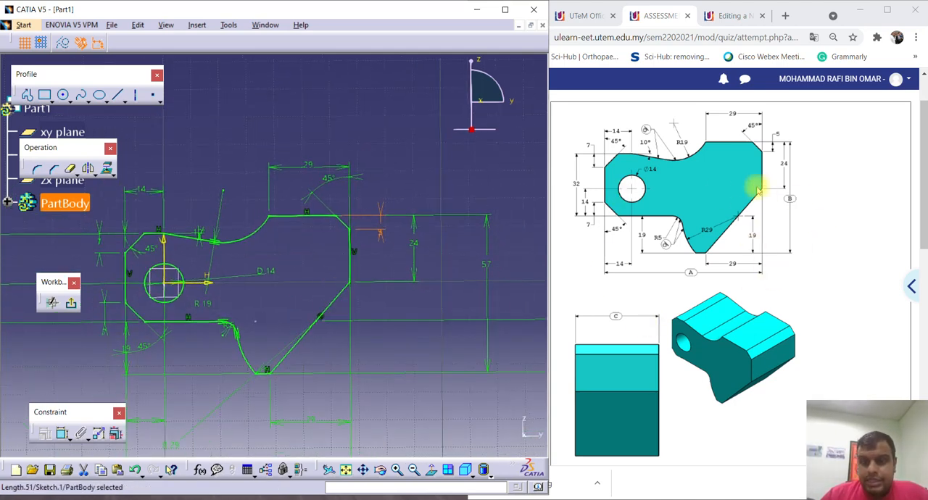
scroll(637, 311, down, 3)
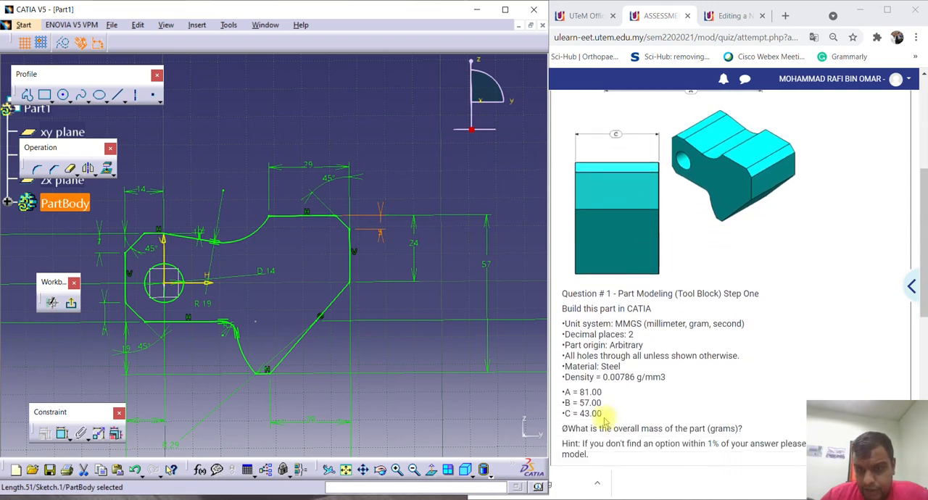
scroll(361, 182, up, 1)
mouse_move(362, 182)
middle_down()
mouse_move(408, 180)
mouse_move(407, 190)
middle_up()
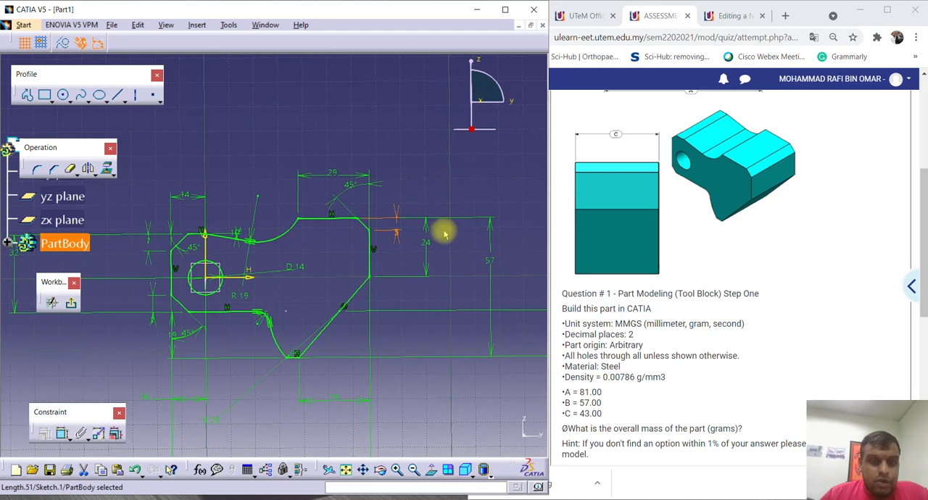
mouse_move(440, 228)
middle_down()
mouse_move(360, 203)
mouse_move(321, 227)
mouse_move(393, 252)
mouse_move(373, 263)
middle_up()
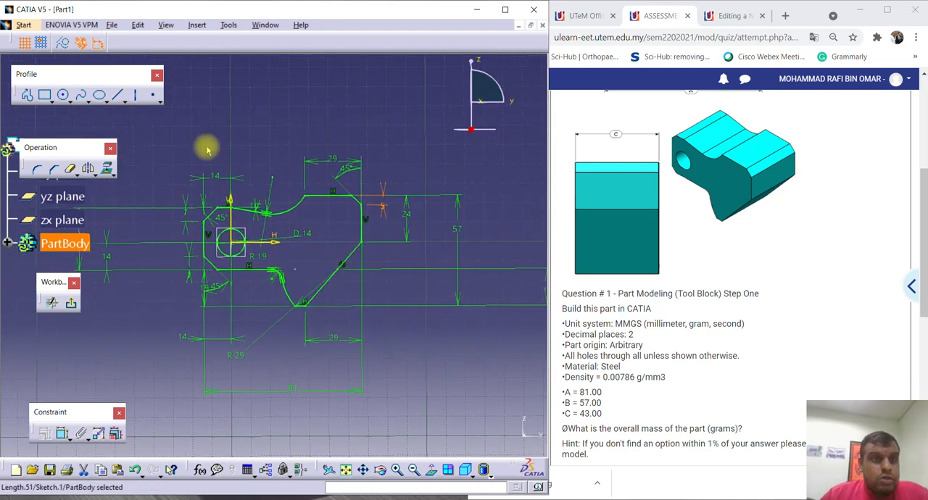
click(204, 26)
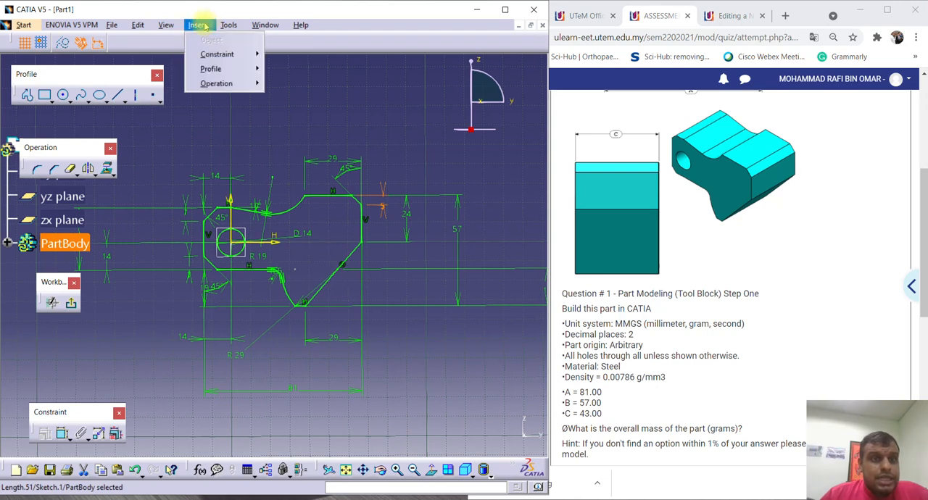
mouse_move(227, 26)
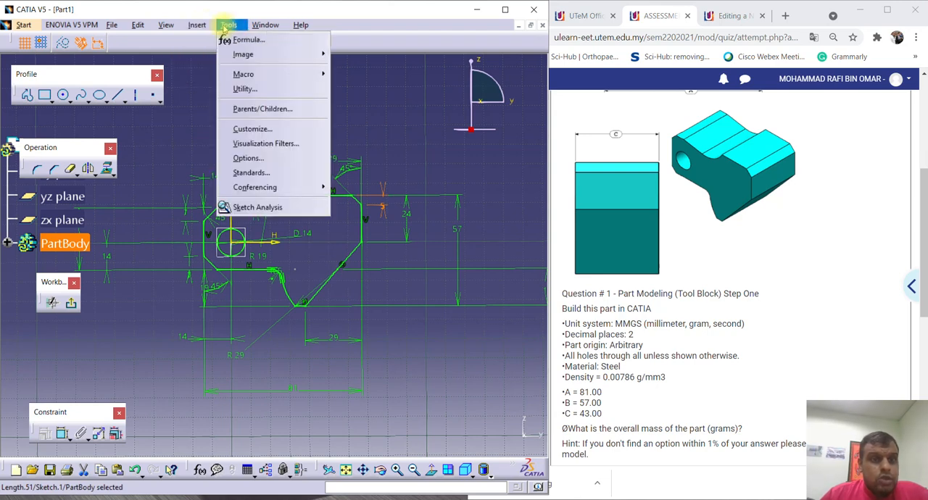
click(257, 208)
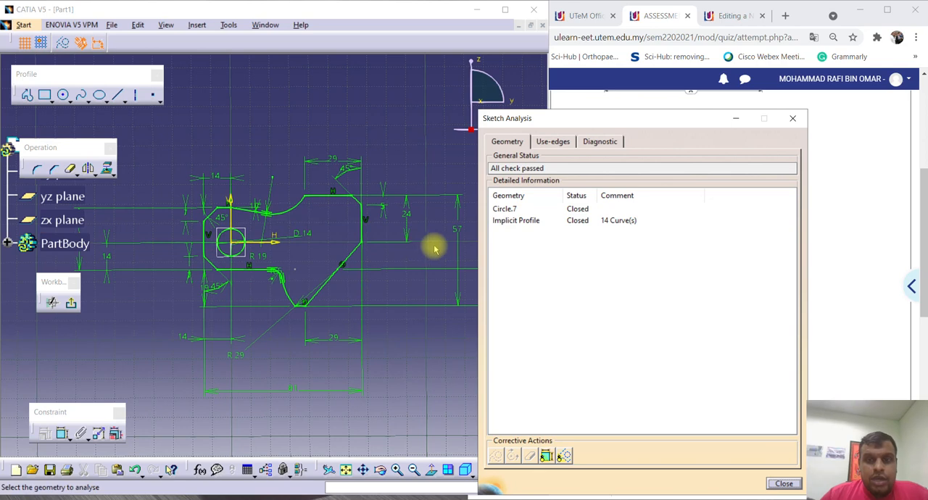
Inspect the circle and the outer profile individually in the Sketch Analysis results, then close the analysis.
mouse_move(353, 164)
middle_down()
mouse_move(326, 166)
mouse_move(330, 194)
middle_up()
click(326, 165)
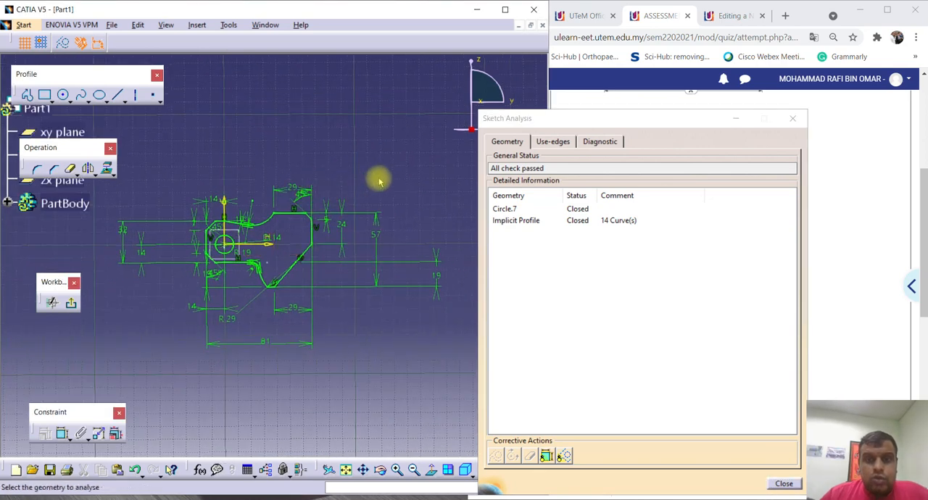
click(508, 210)
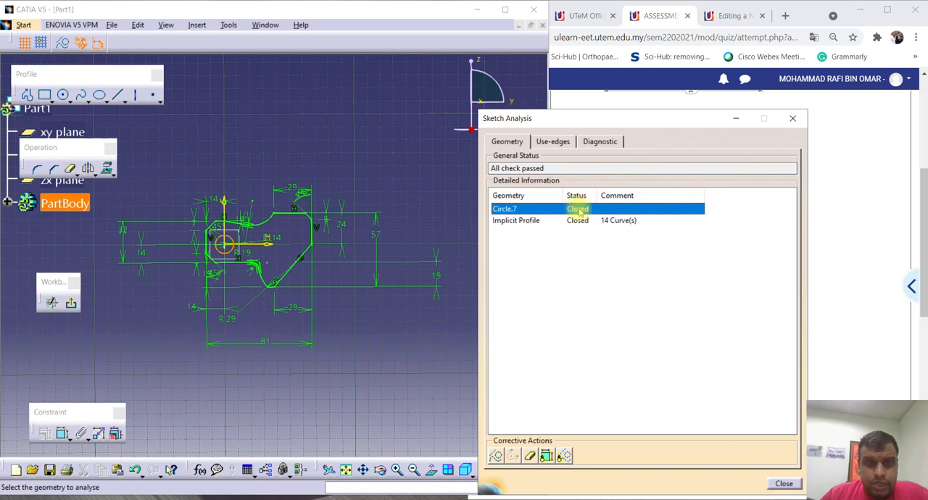
click(516, 221)
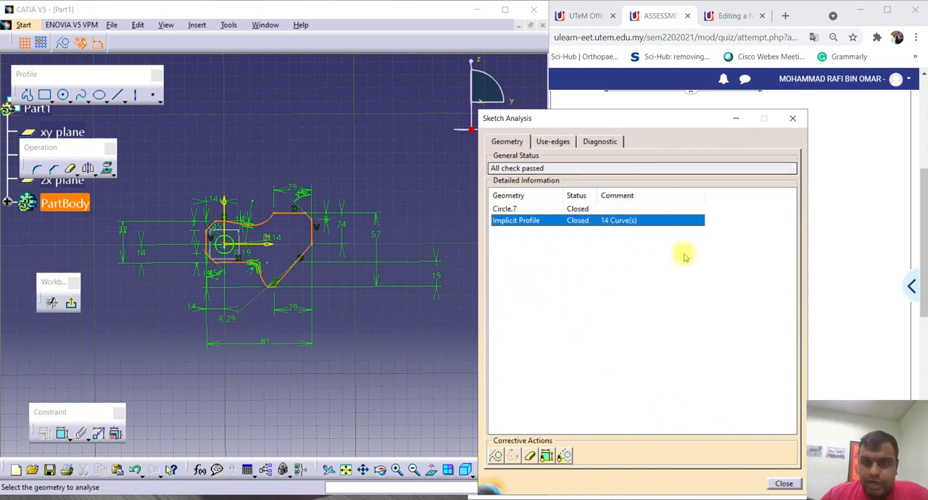
click(783, 484)
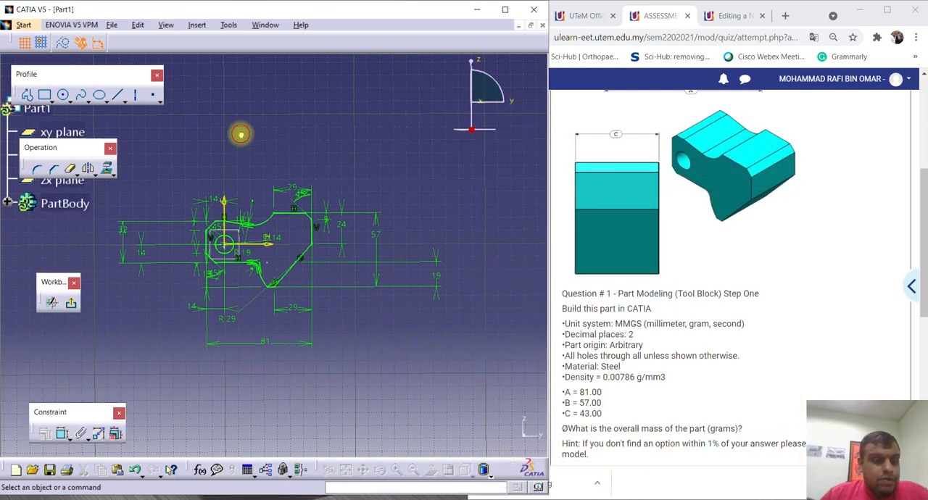
Maximize the modeling window and exit the profile sketch back to part design.
click(331, 5)
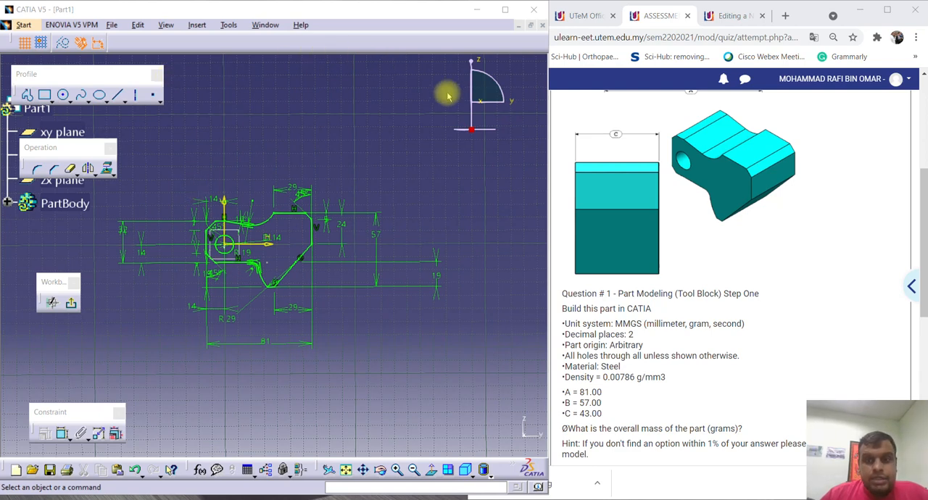
right_click(356, 48)
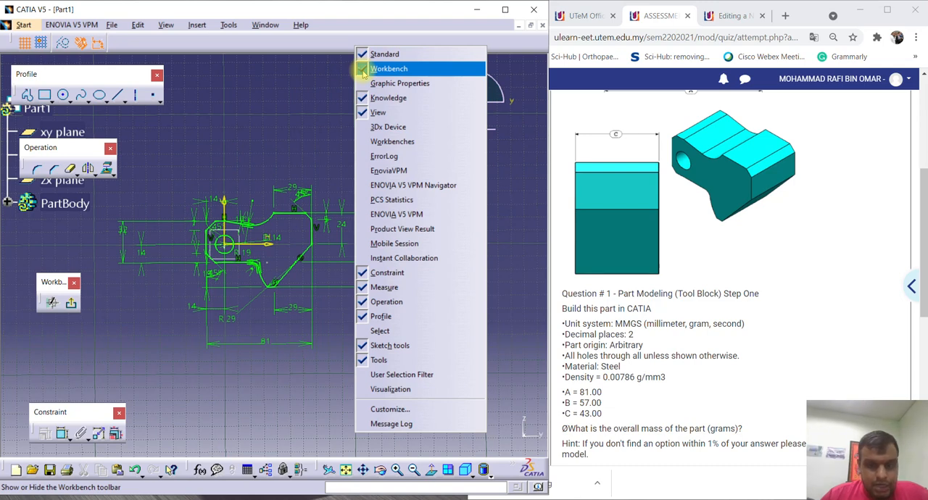
click(503, 10)
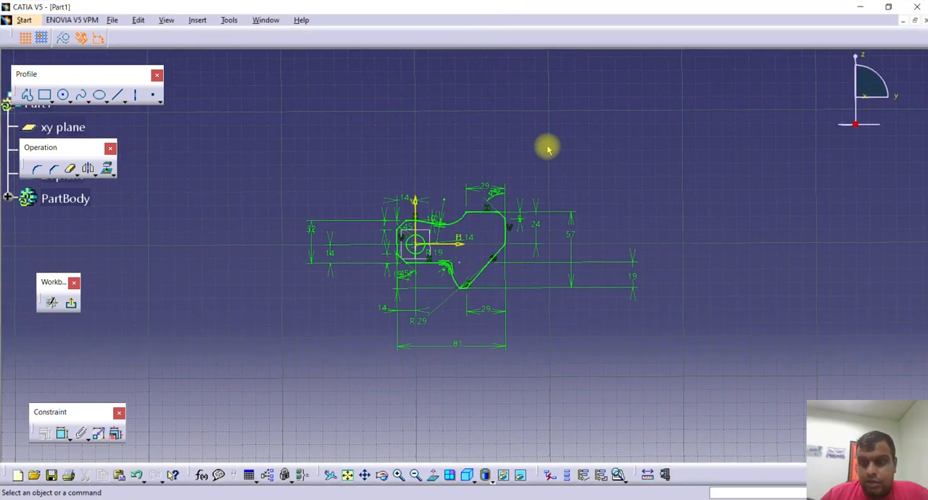
click(73, 303)
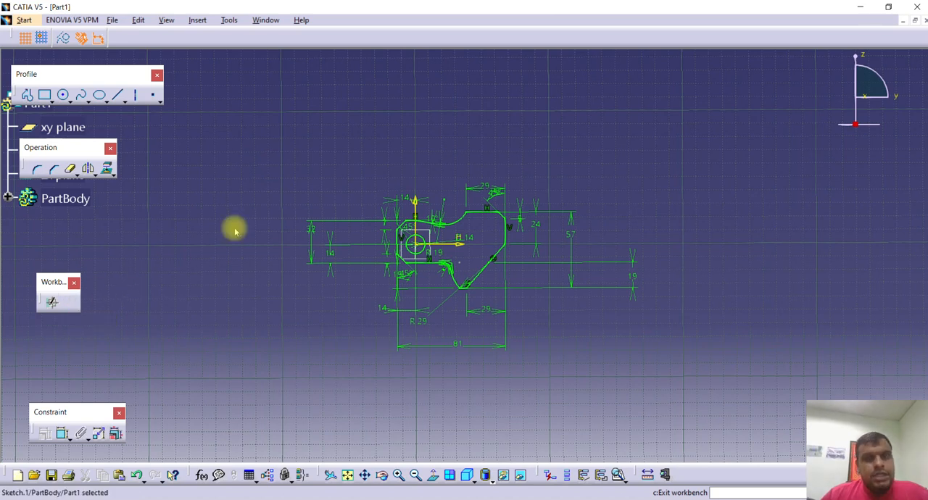
Pad the closed tool block profile with its circular hole to a length of 43 mm.
click(435, 314)
middle_drag(435, 315, 471, 257)
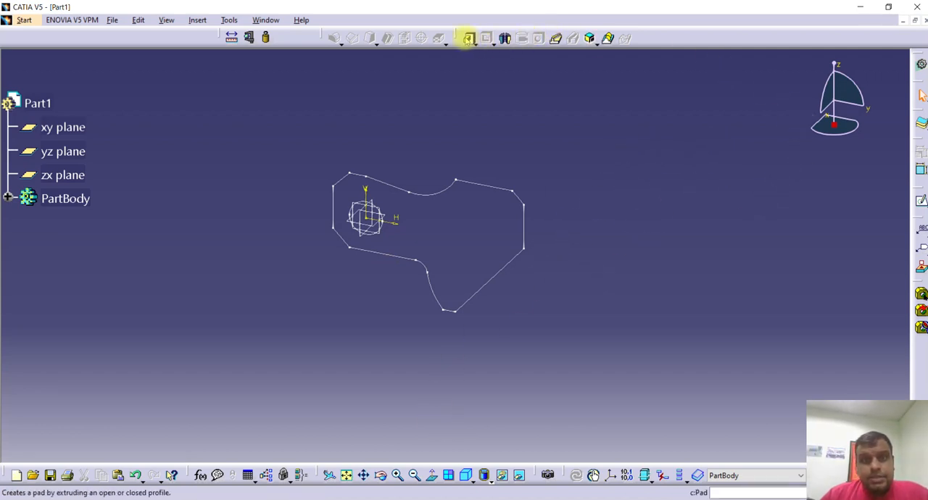
click(468, 37)
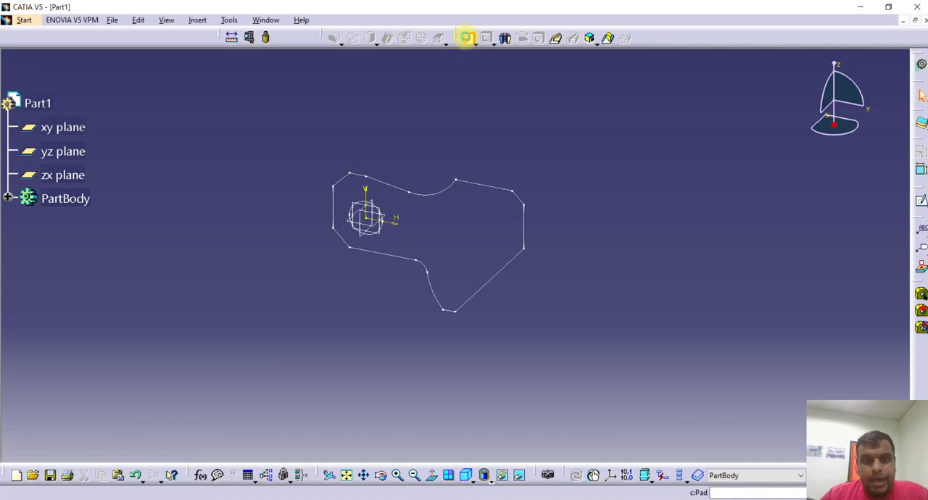
click(395, 188)
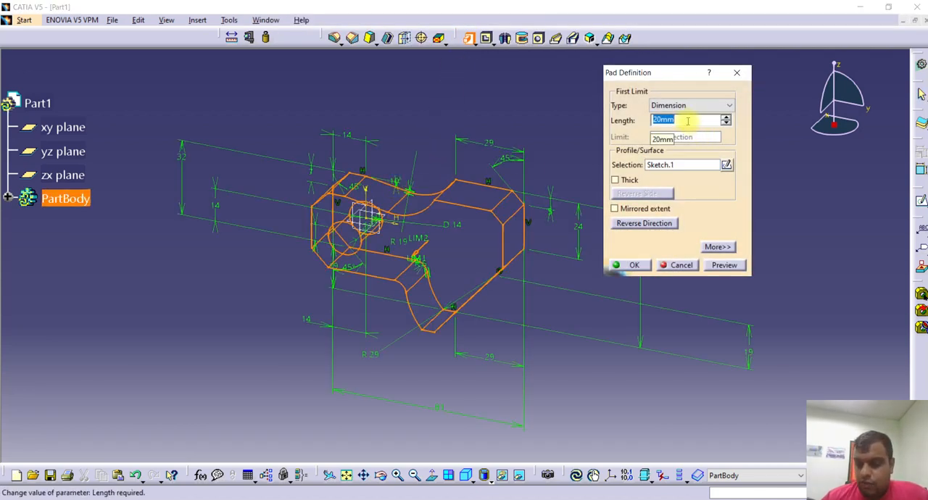
text(43)
key(Return)
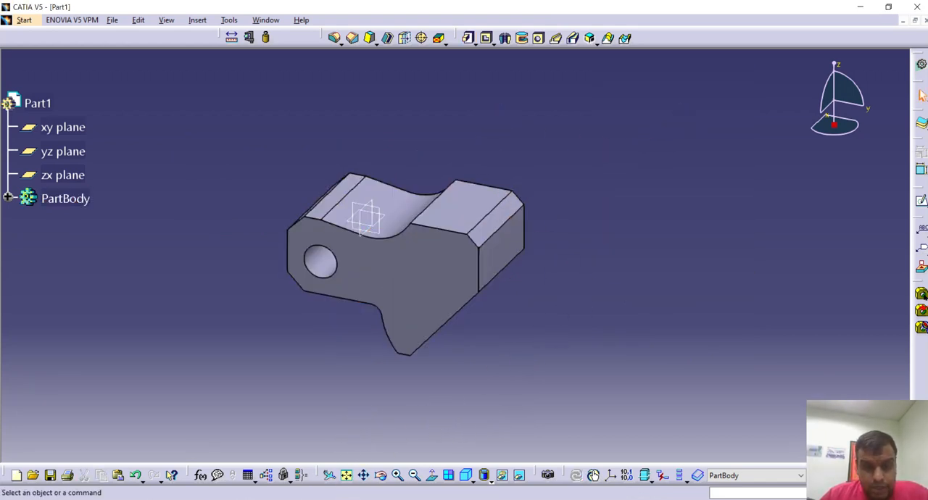
Check the quiz question for the required material, density and mass answer options.
click(356, 499)
scroll(666, 338, down, 3)
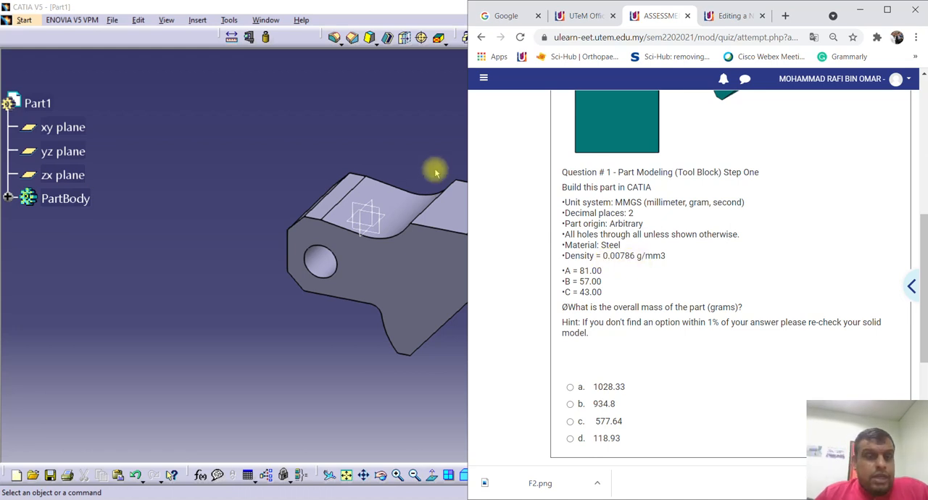
click(426, 146)
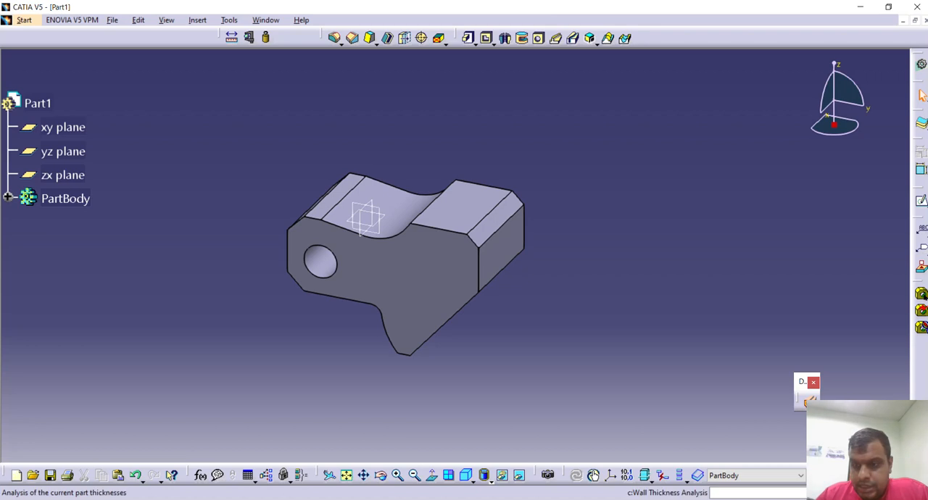
drag(744, 348, 745, 352)
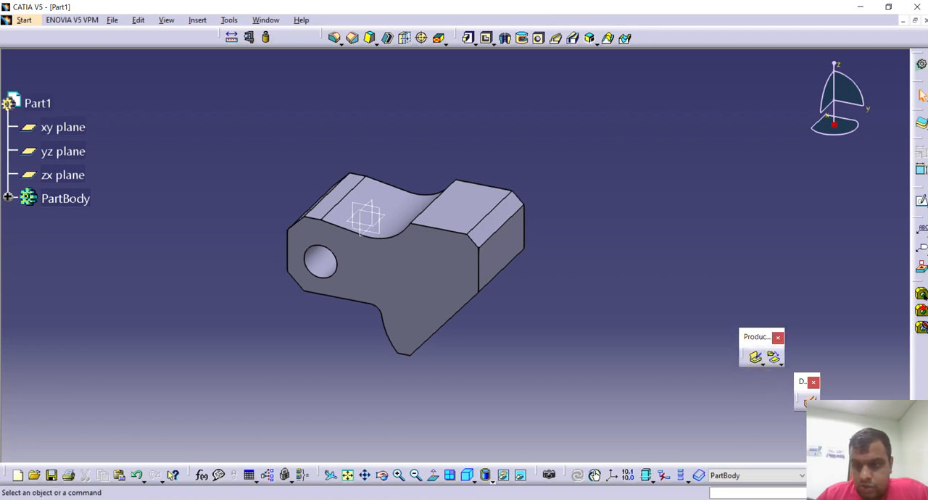
right_click(923, 386)
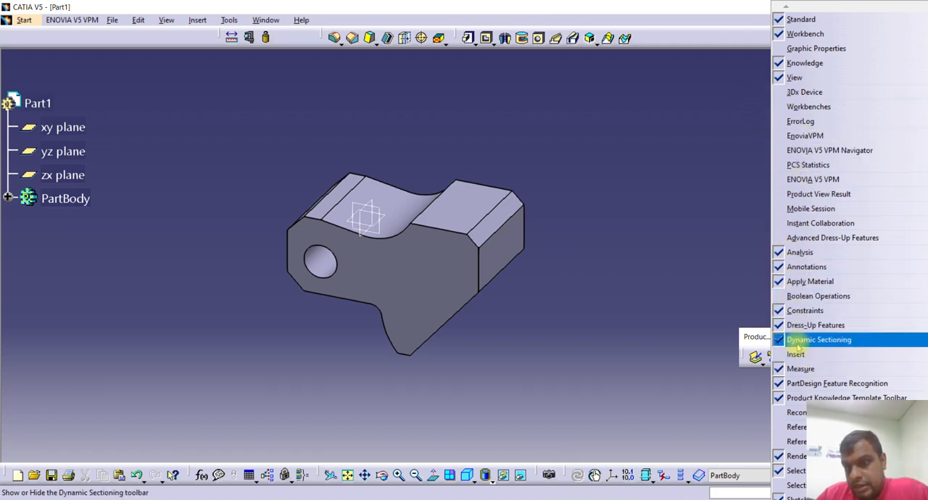
mouse_move(841, 498)
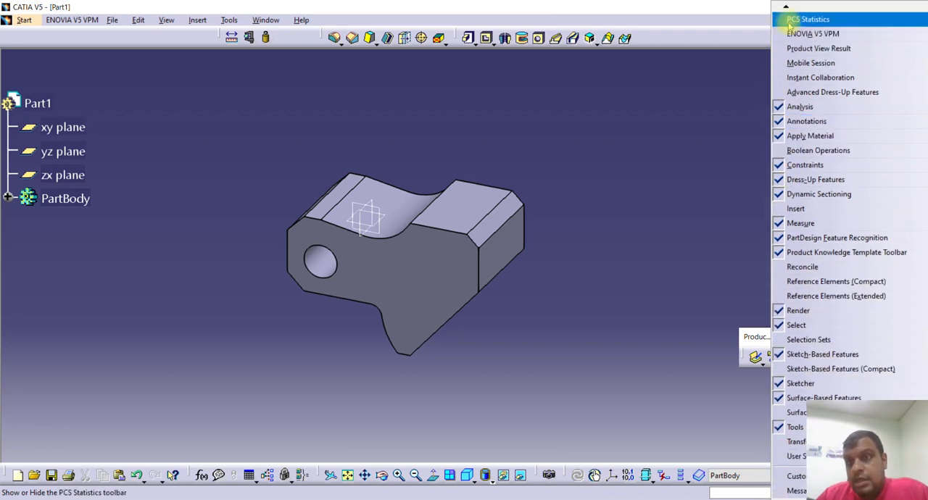
mouse_move(785, 6)
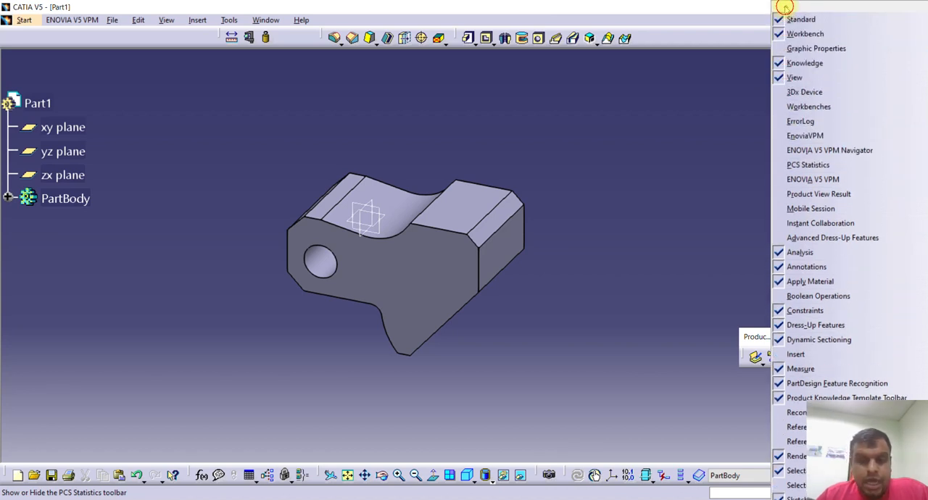
click(626, 146)
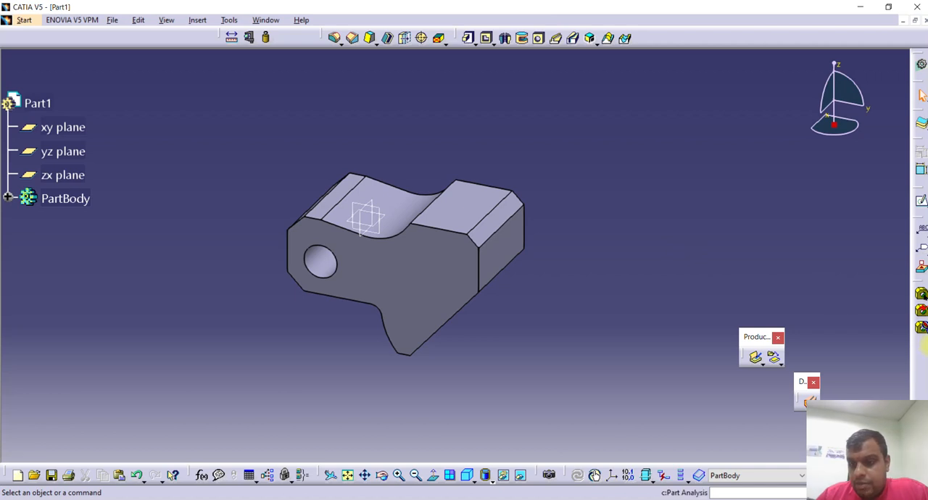
Restore the contents and positions of all toolbars to their defaults through the workbench customization.
right_click(915, 384)
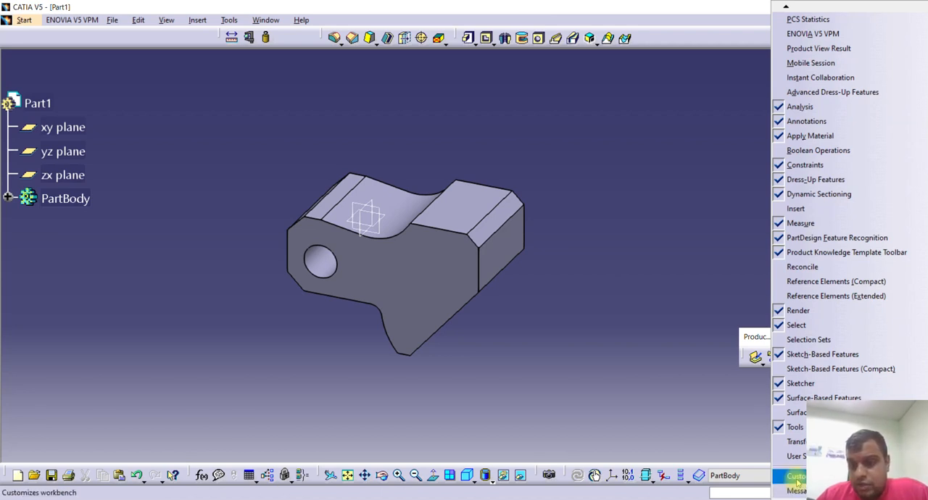
click(797, 478)
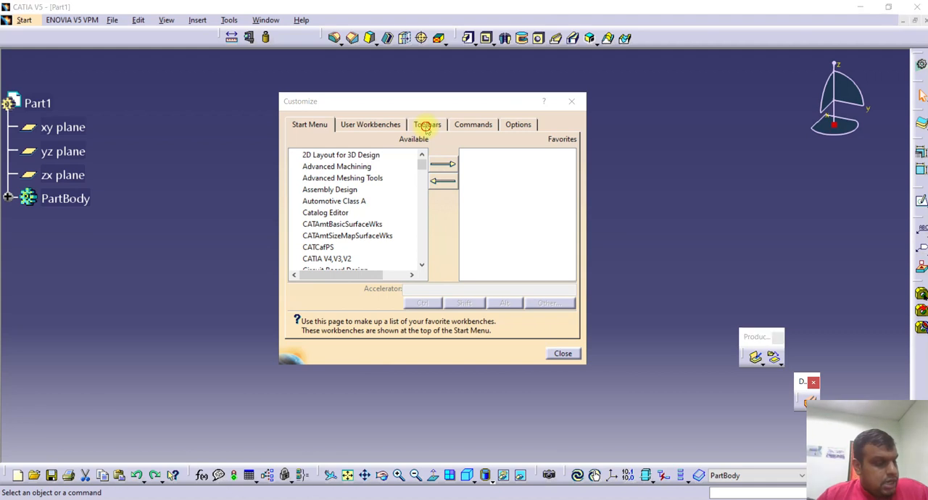
click(427, 126)
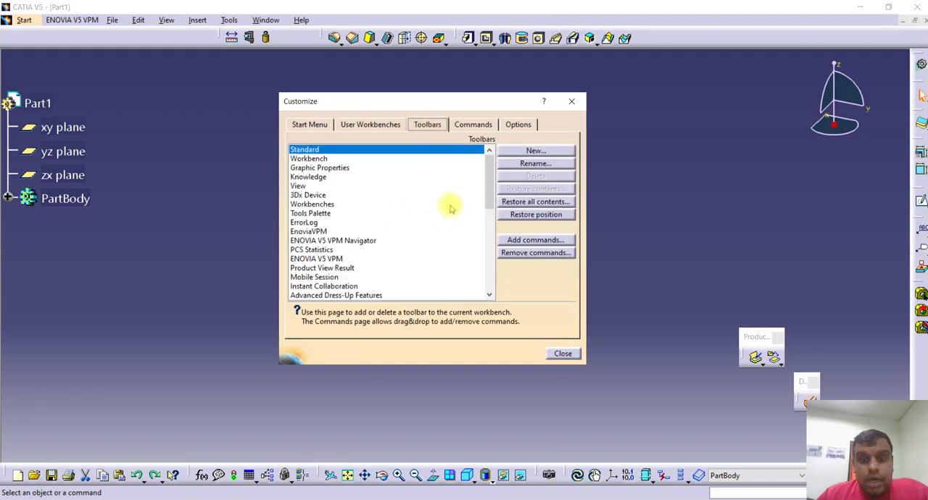
click(527, 202)
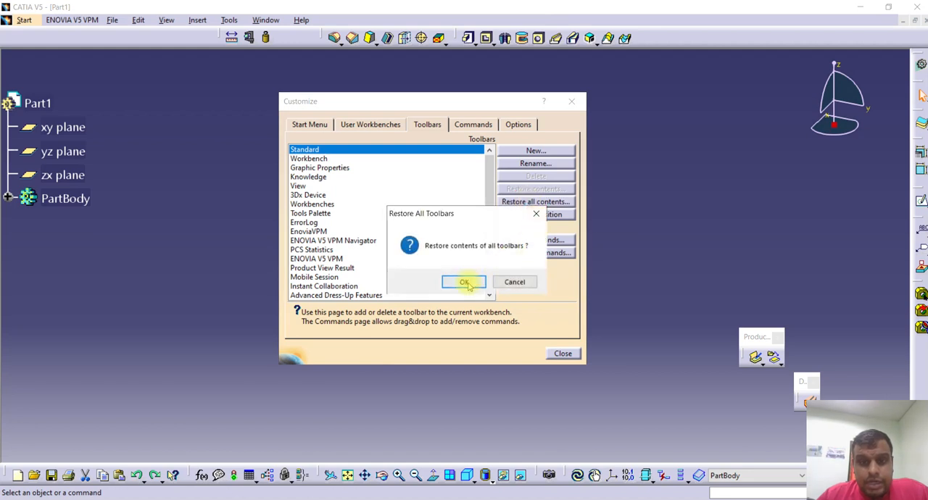
click(465, 282)
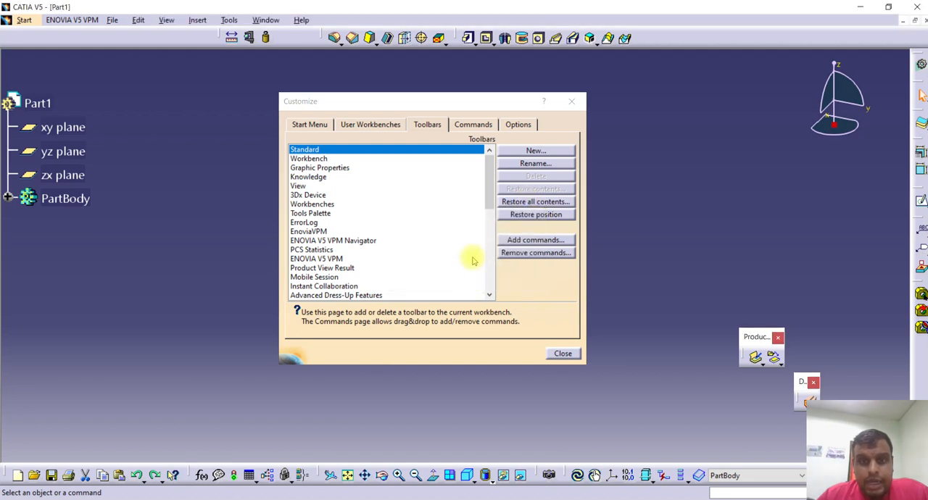
click(512, 218)
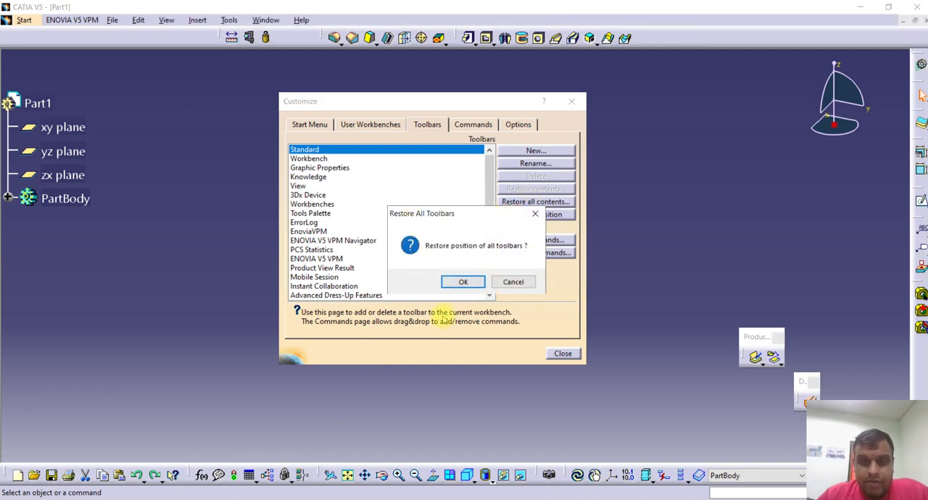
click(463, 282)
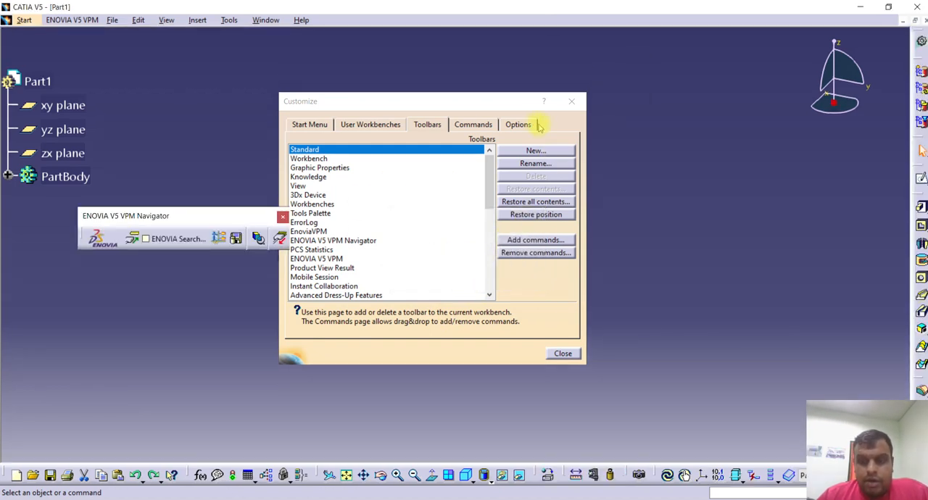
click(571, 101)
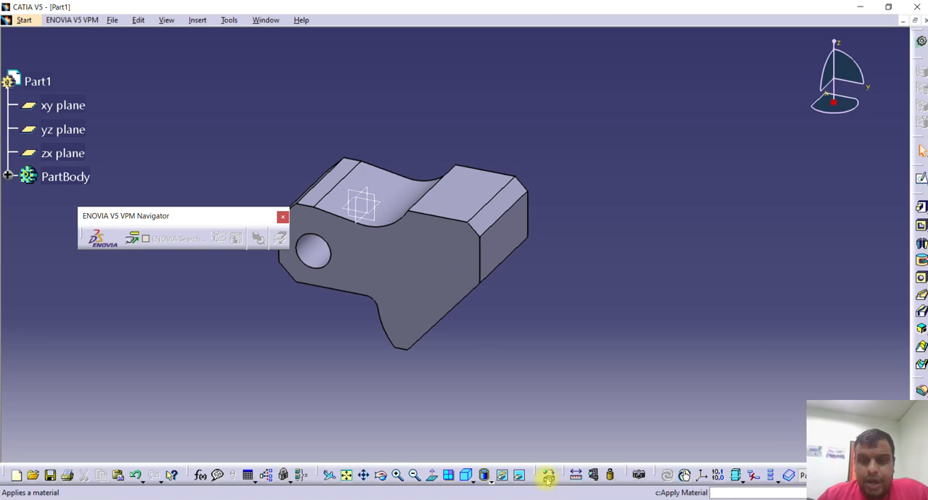
Apply the Steel material from the Metal family of the default material catalog to the whole part.
click(548, 476)
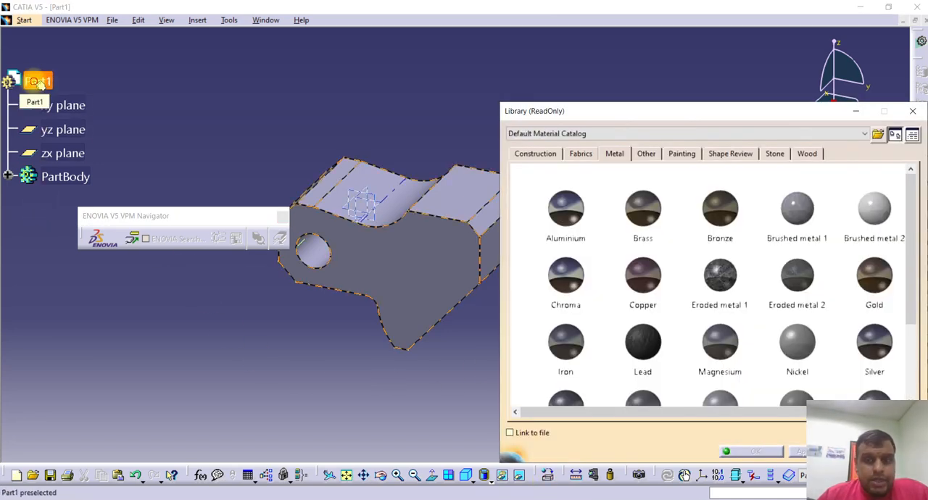
click(40, 84)
click(705, 359)
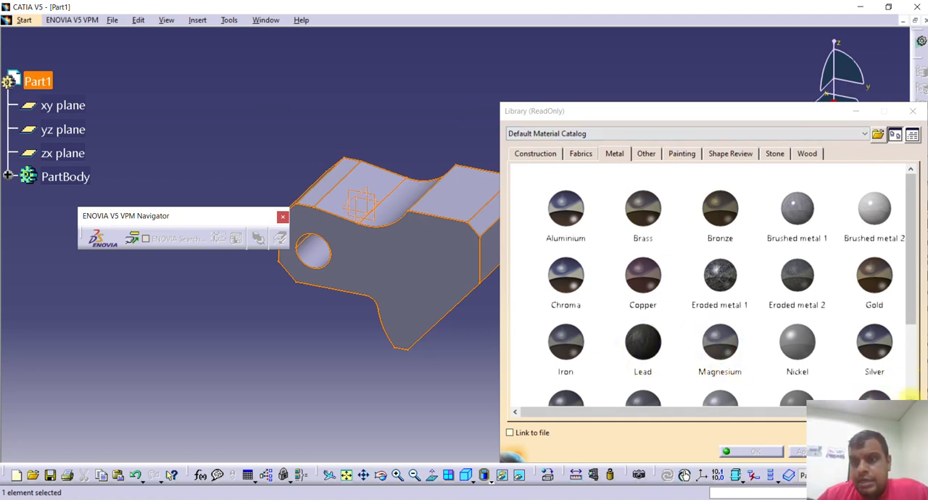
click(910, 396)
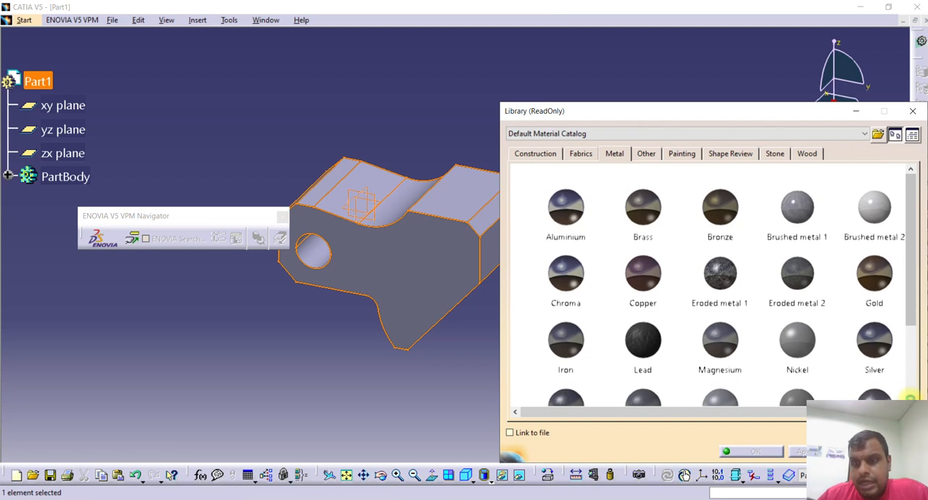
click(918, 336)
drag(918, 336, 919, 355)
click(565, 332)
click(774, 451)
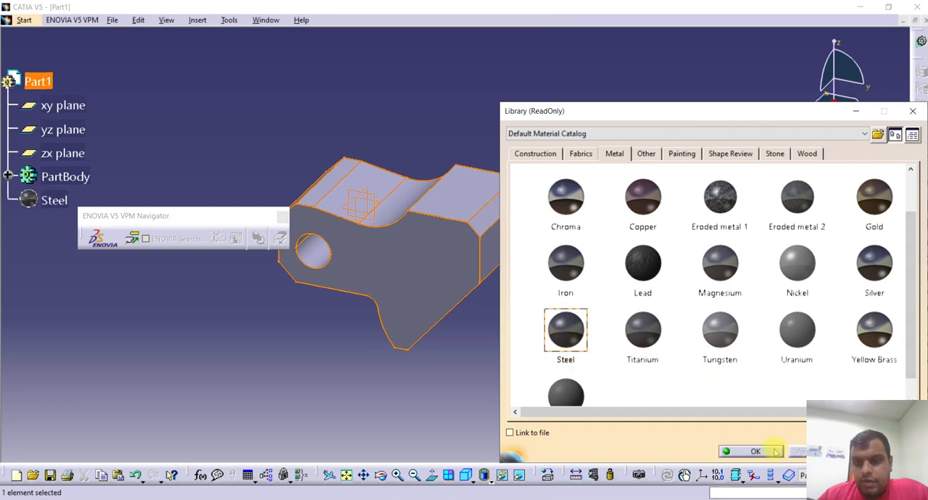
click(86, 337)
Examine the applied Steel material's structural properties and compare its density with the density required by the quiz question.
middle_drag(62, 240, 60, 255)
click(62, 240)
middle_drag(306, 277, 358, 291)
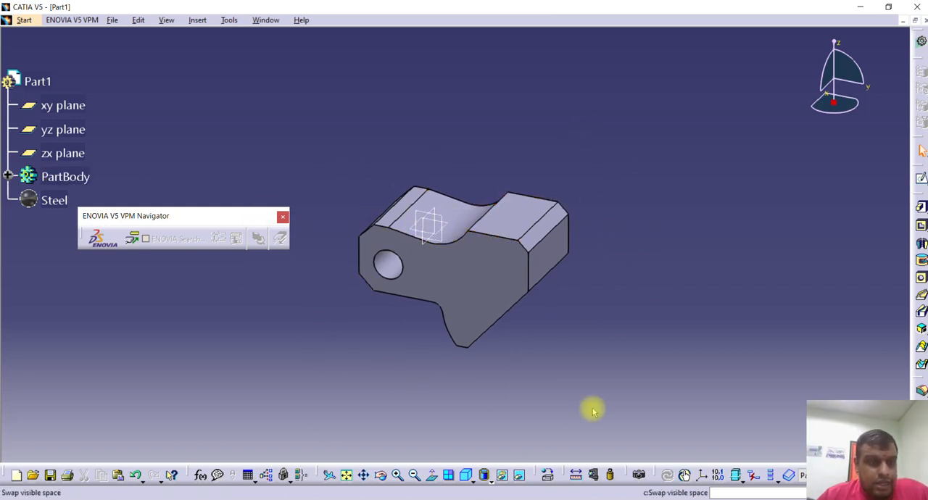
right_click(56, 205)
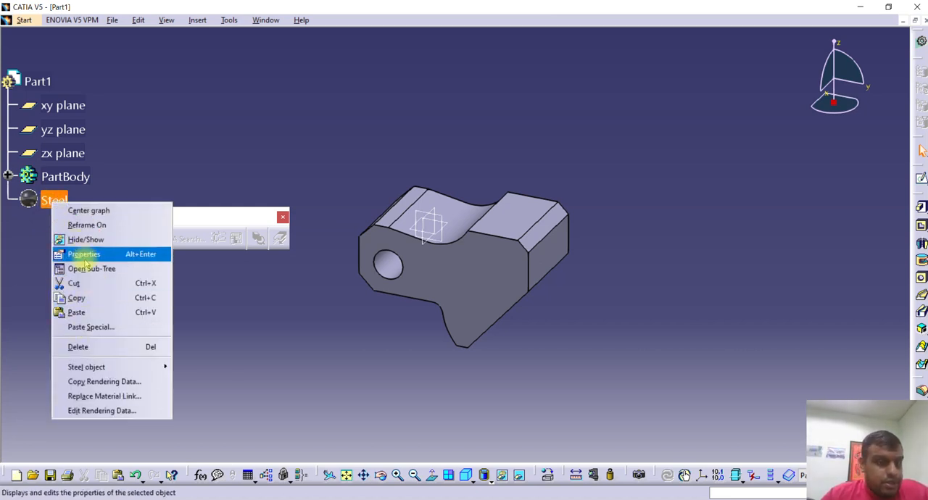
click(84, 255)
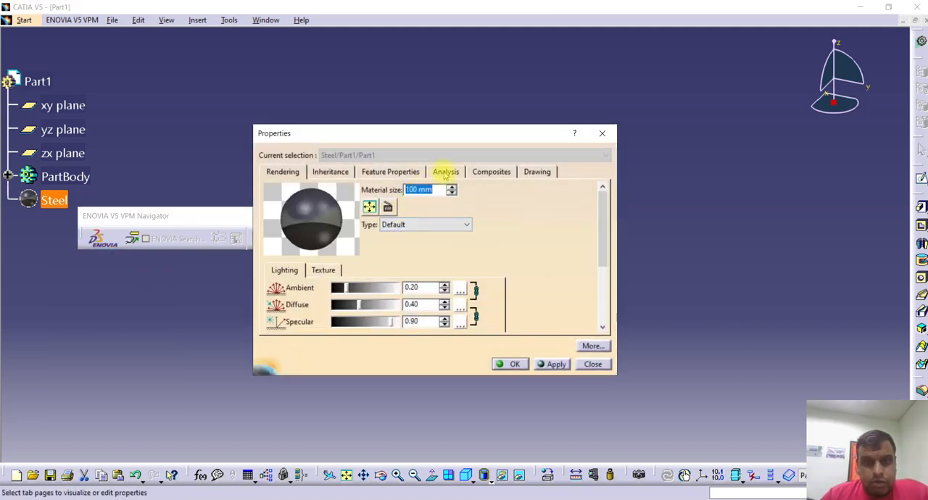
click(443, 172)
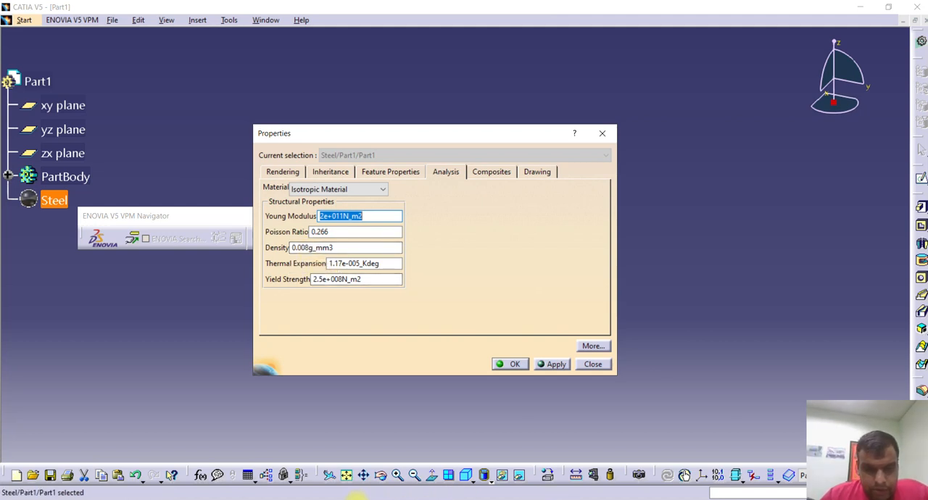
click(365, 496)
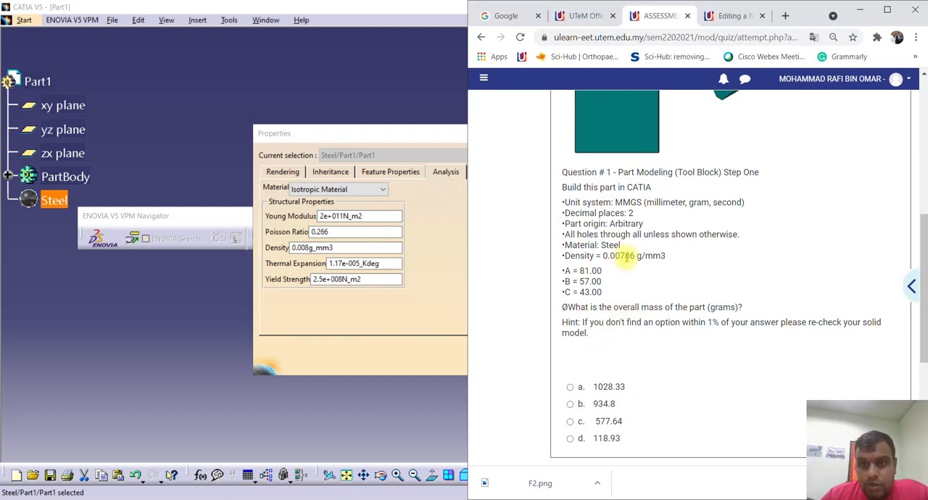
click(418, 301)
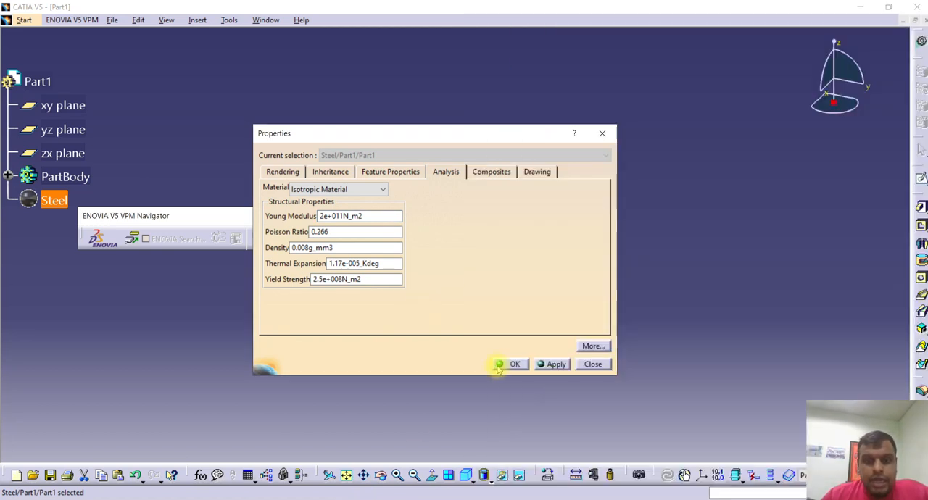
click(511, 362)
Measure the inertia of the whole part and compare its mass with the quiz's answer options.
middle_drag(317, 331, 312, 366)
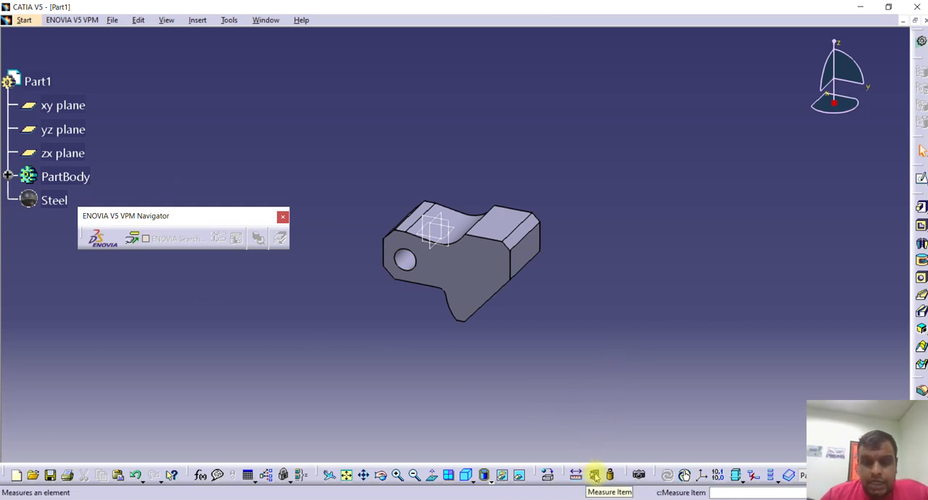
click(611, 475)
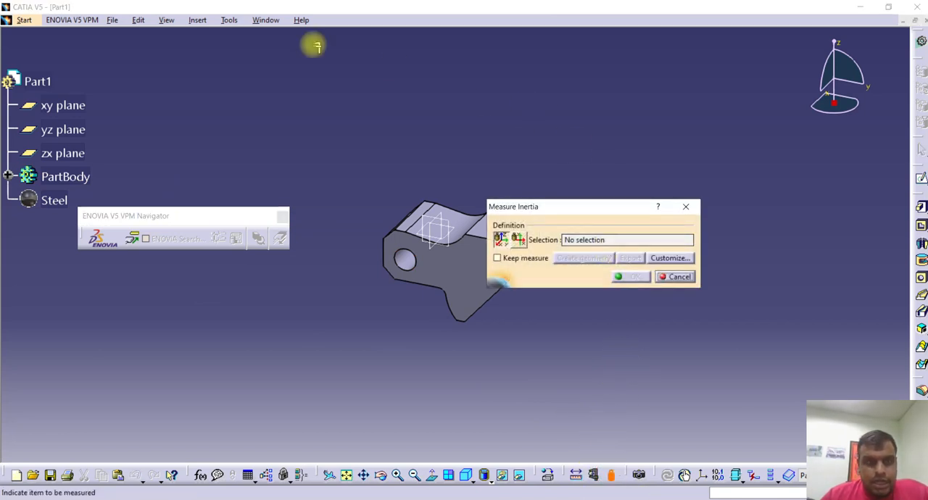
click(40, 81)
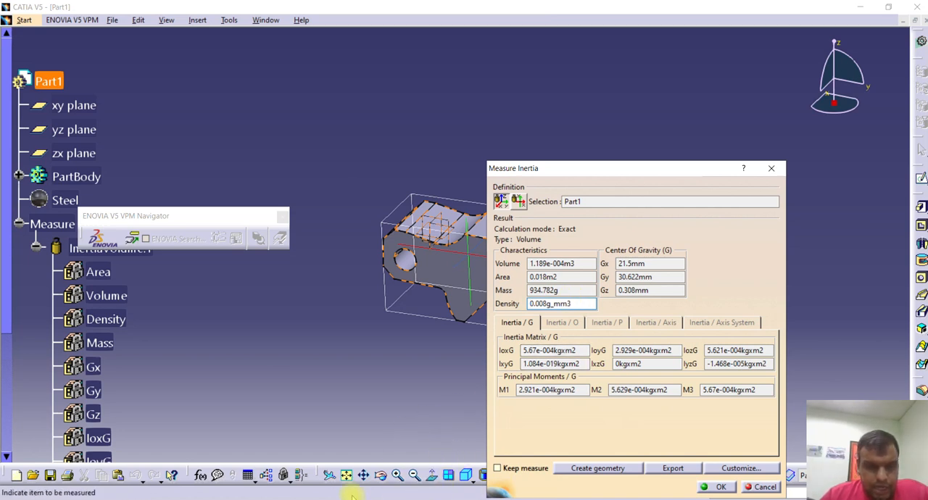
click(345, 442)
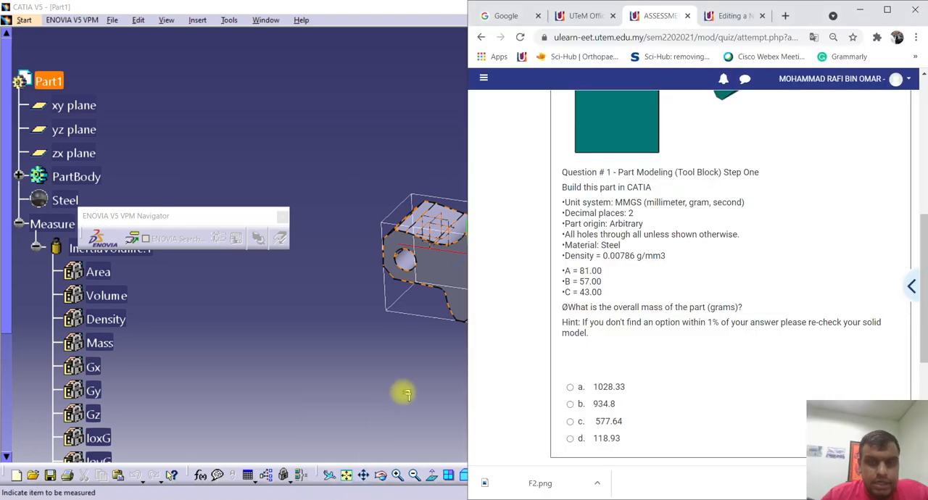
scroll(584, 373, down, 1)
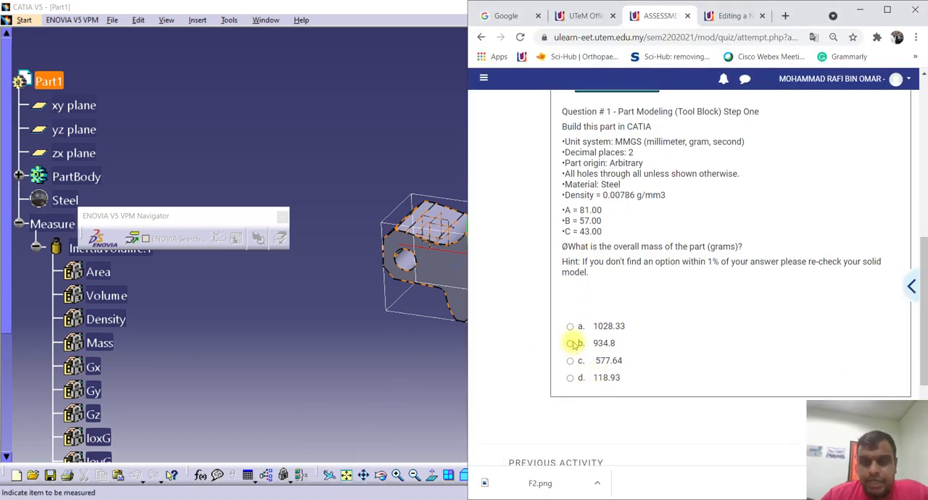
click(392, 363)
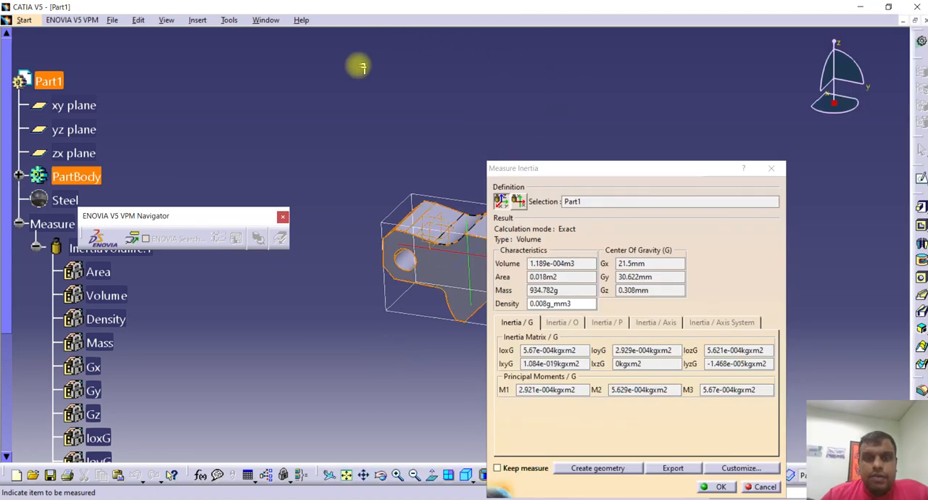